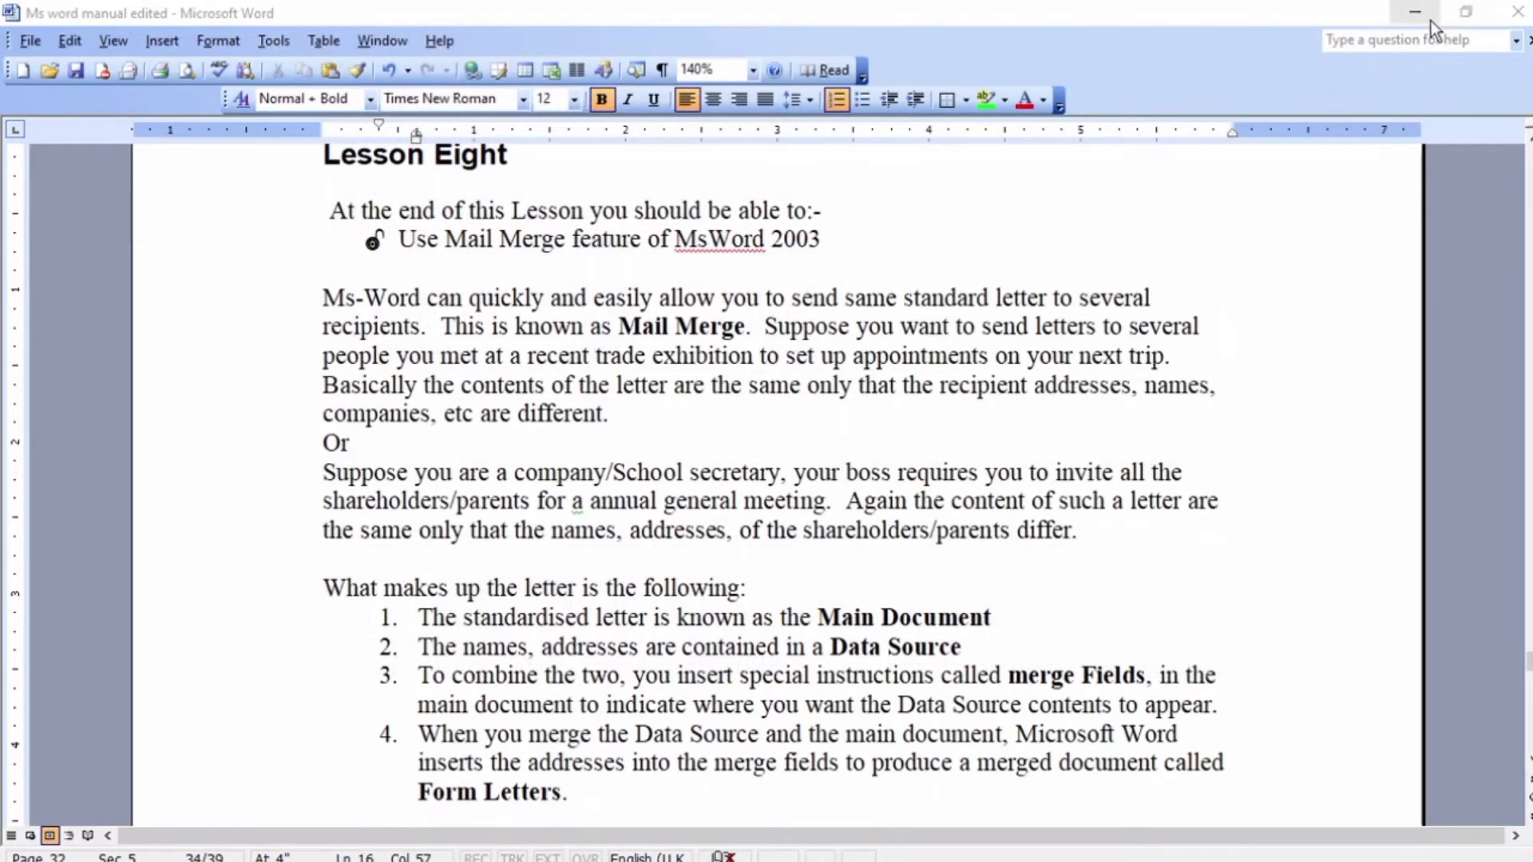
- Minimise the manual and select the college name, P.O. Box and date lines in Document3
{"action": "left_click", "coordinate": [1431, 20]}
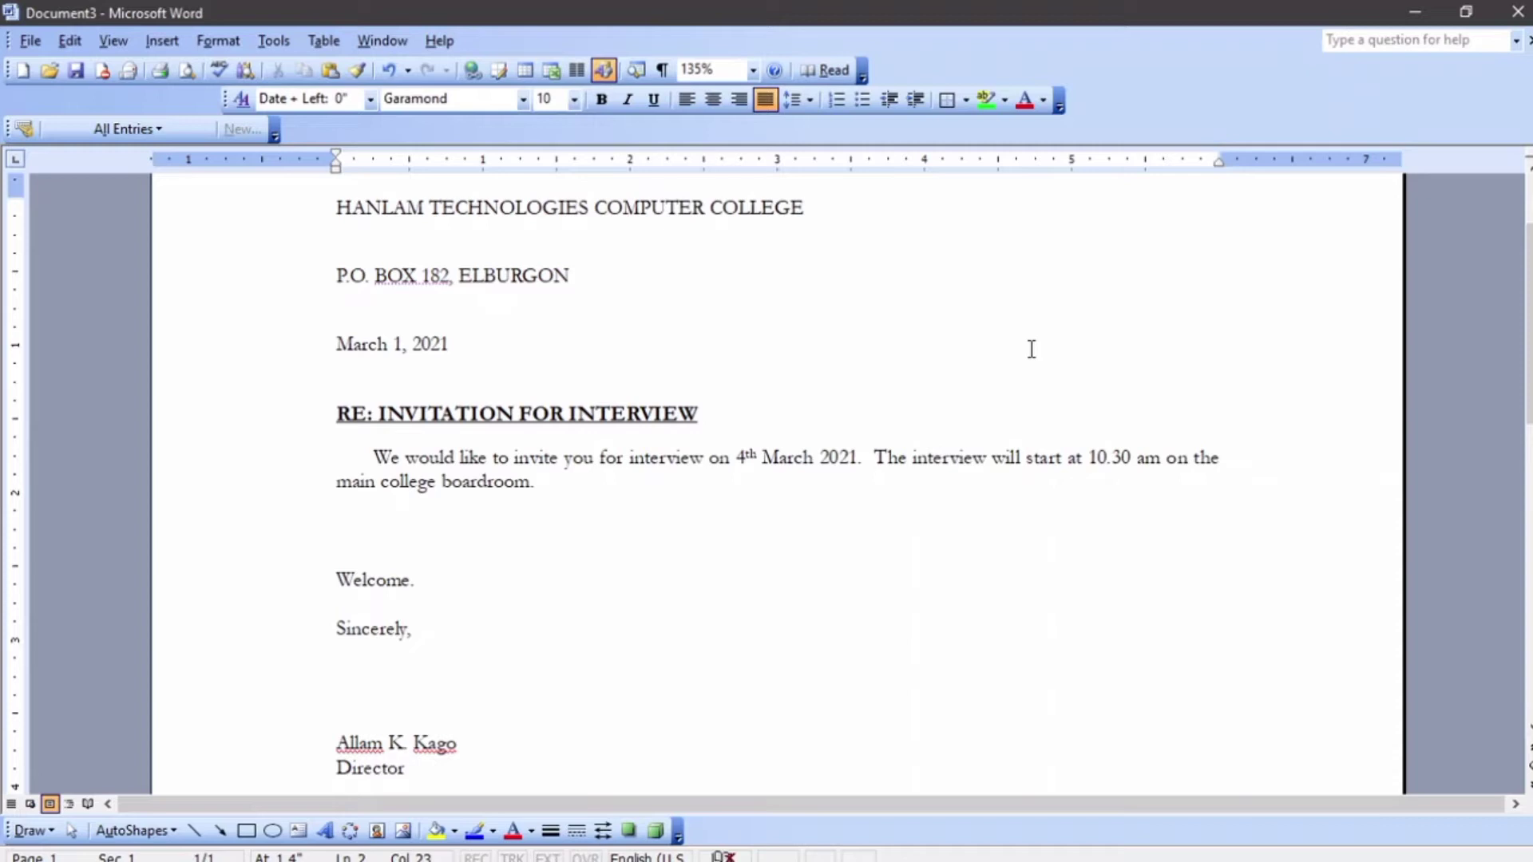
{"action": "scroll", "coordinate": [1030, 345], "scroll_direction": "up", "scroll_amount": 2}
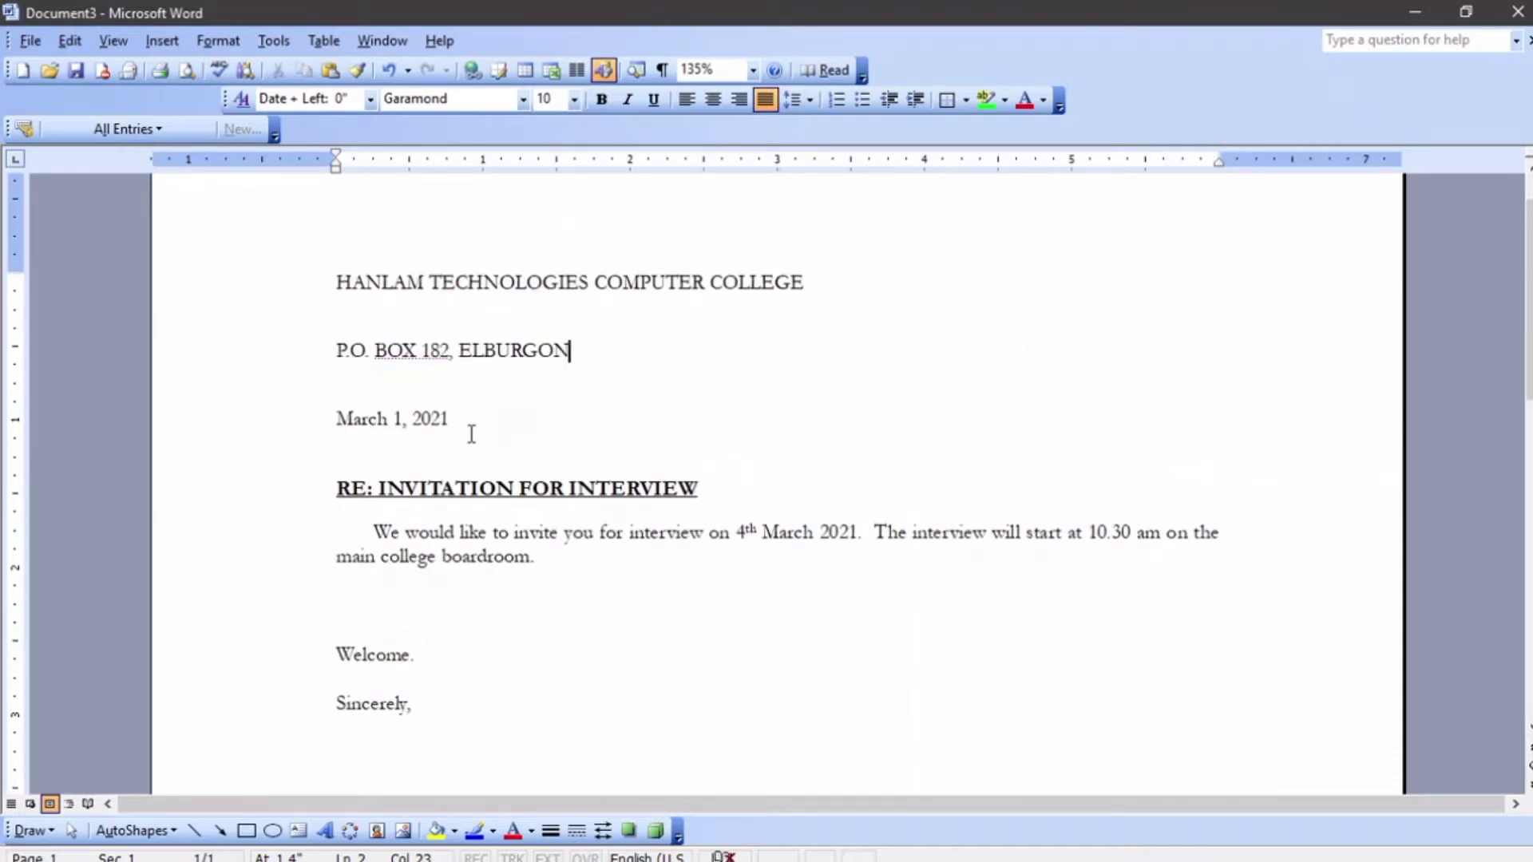
{"action": "left_click_drag", "start_coordinate": [481, 429], "coordinate": [316, 313]}
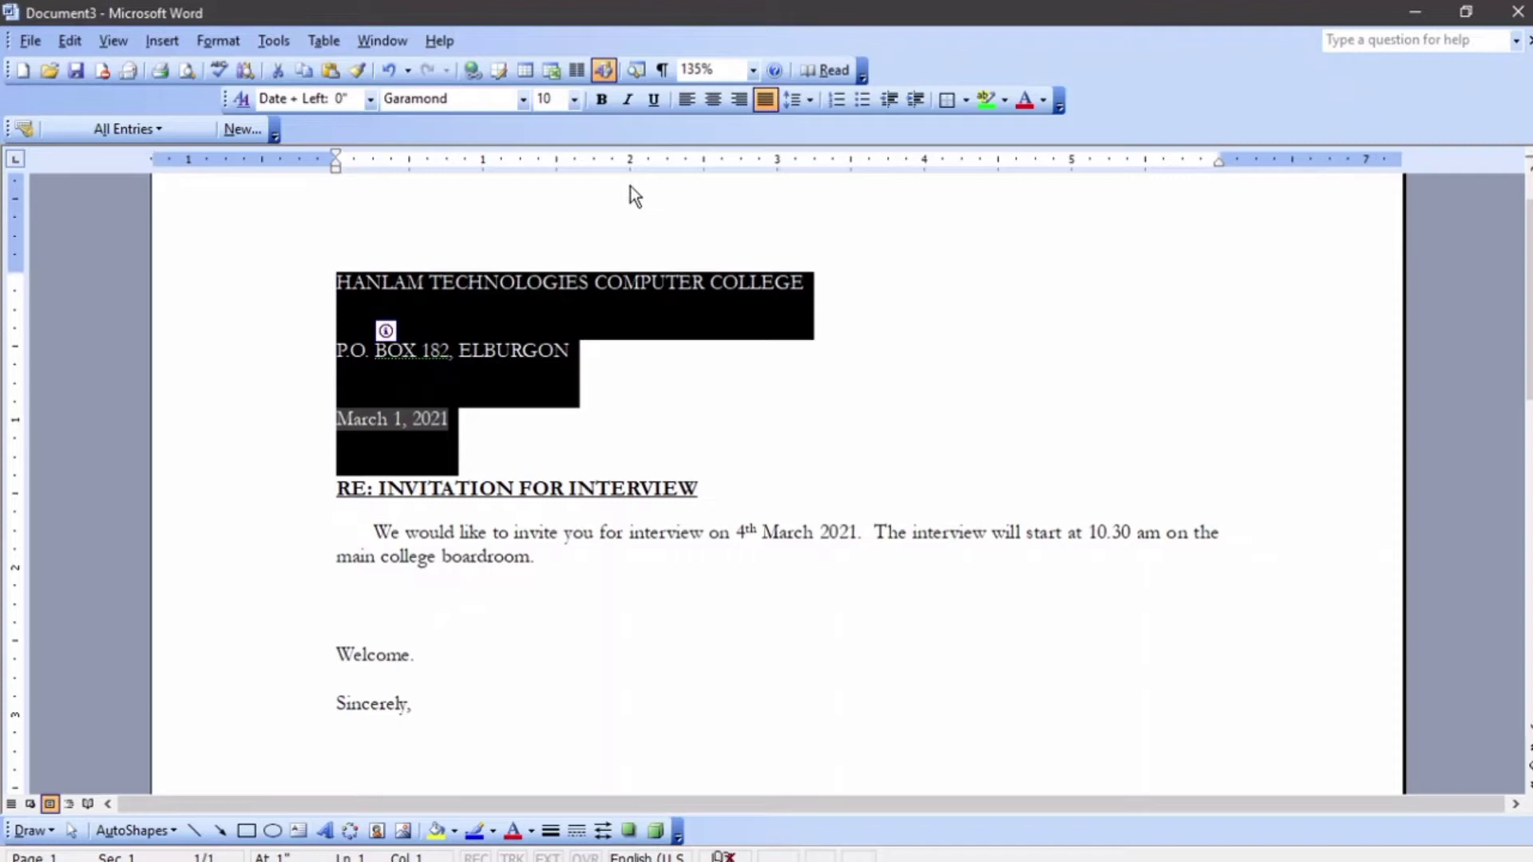
- Keep the letterhead lines left-aligned and indent them to about 3 inches with the ruler
{"action": "left_click", "coordinate": [734, 104]}
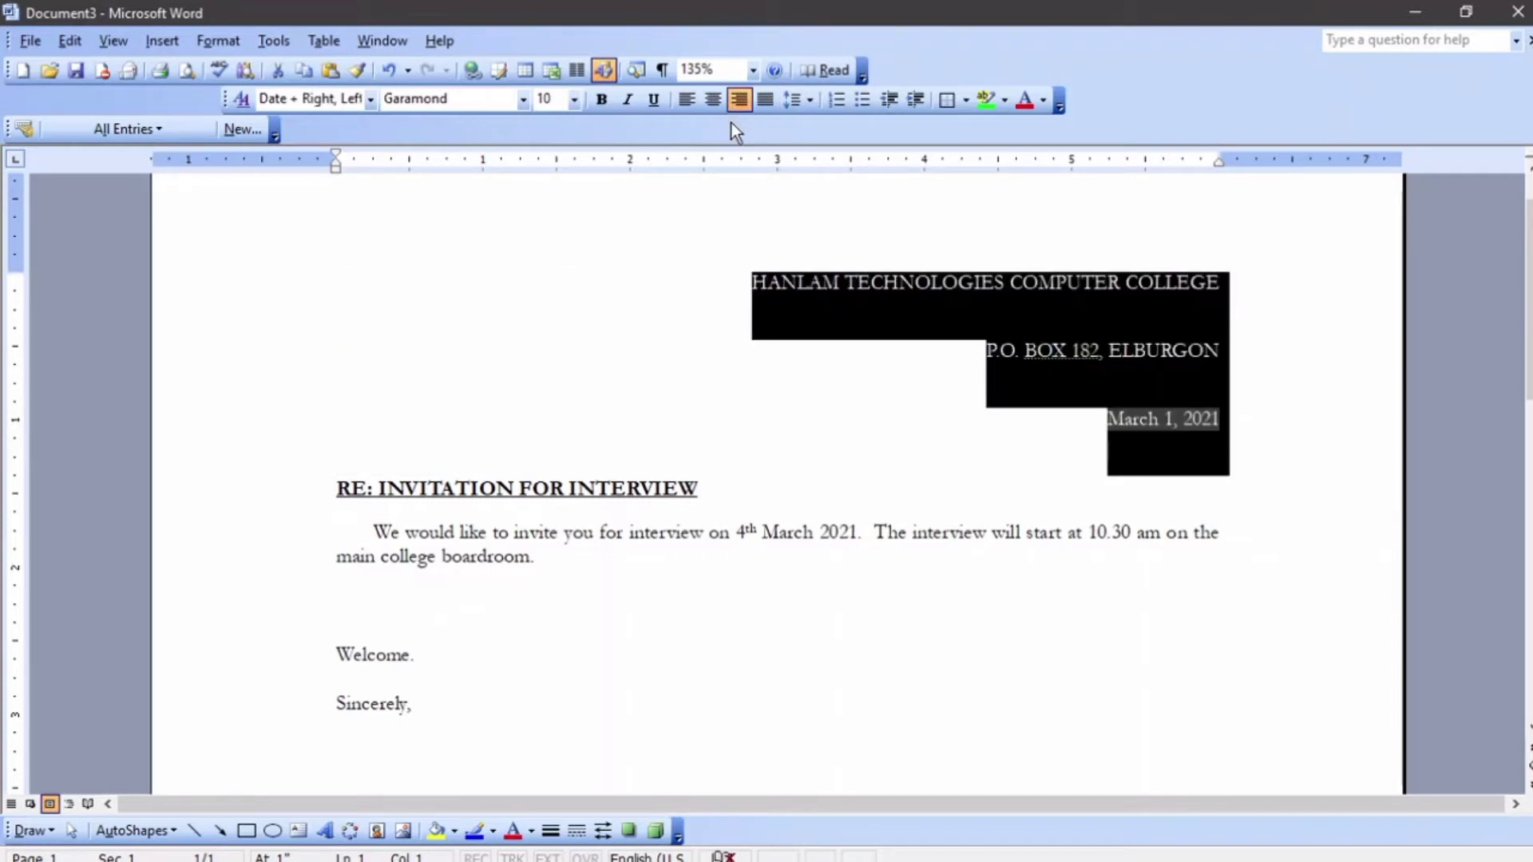
{"action": "left_click", "coordinate": [685, 101]}
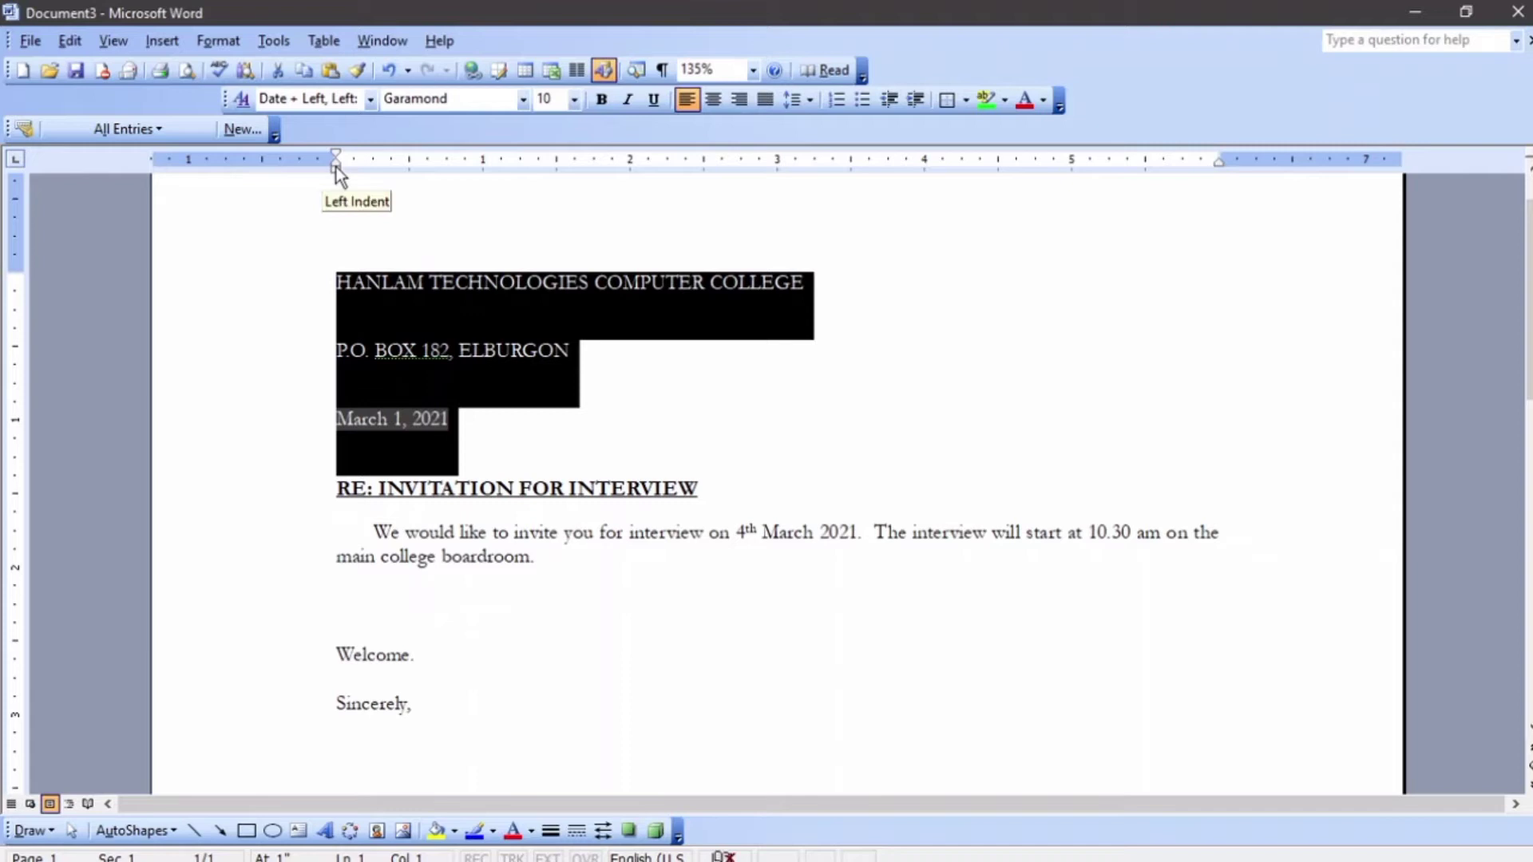
{"action": "mouse_move", "coordinate": [337, 170]}
{"action": "left_mouse_down"}
{"action": "mouse_move", "coordinate": [377, 189]}
{"action": "mouse_move", "coordinate": [849, 166]}
{"action": "mouse_move", "coordinate": [784, 177]}
{"action": "mouse_move", "coordinate": [847, 156]}
{"action": "mouse_move", "coordinate": [779, 159]}
{"action": "left_mouse_up"}
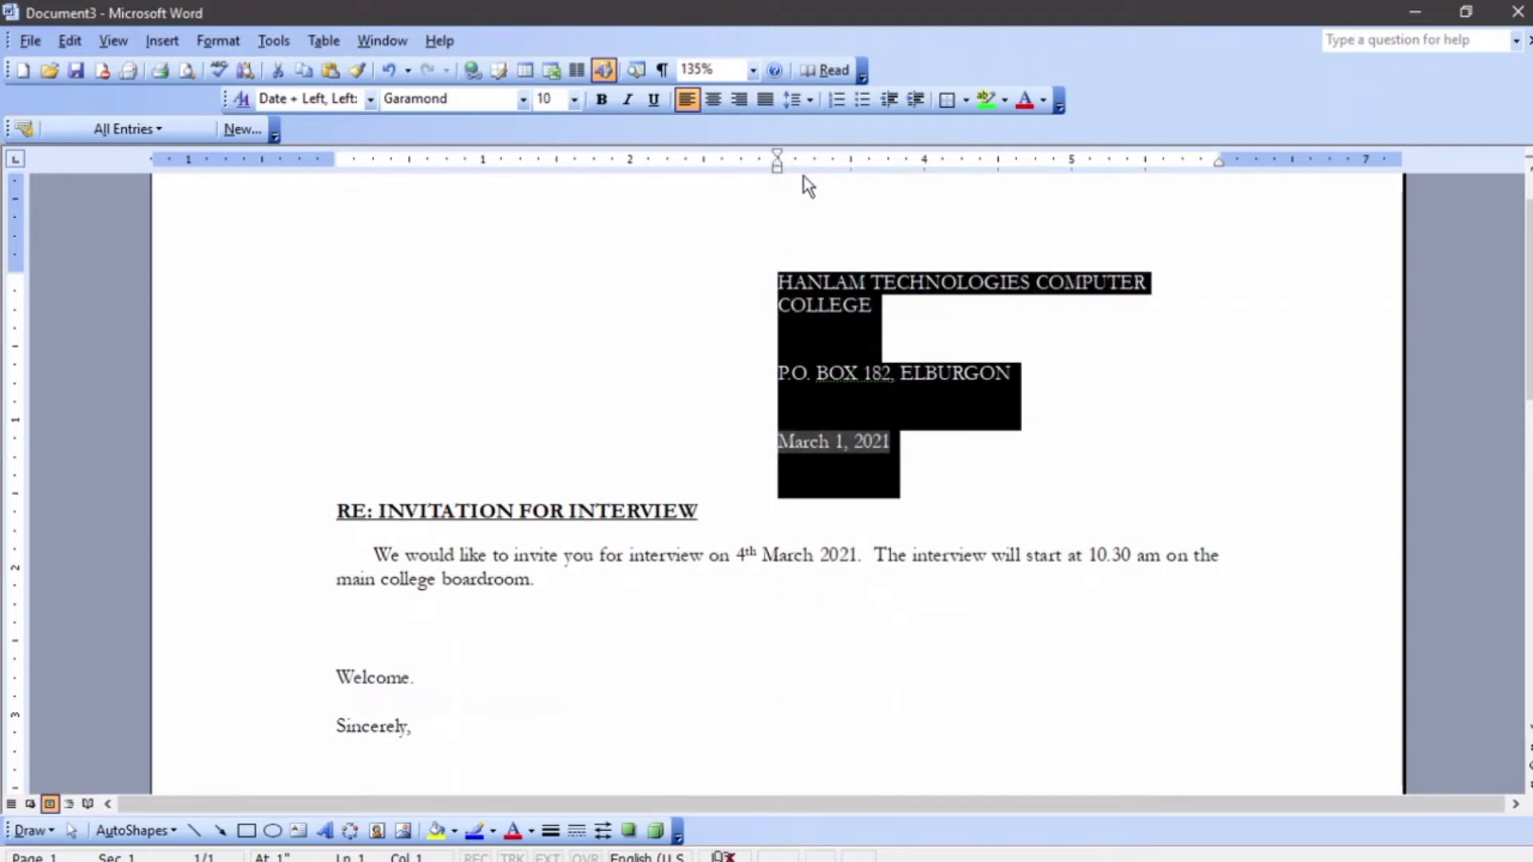
{"action": "left_click", "coordinate": [1011, 345]}
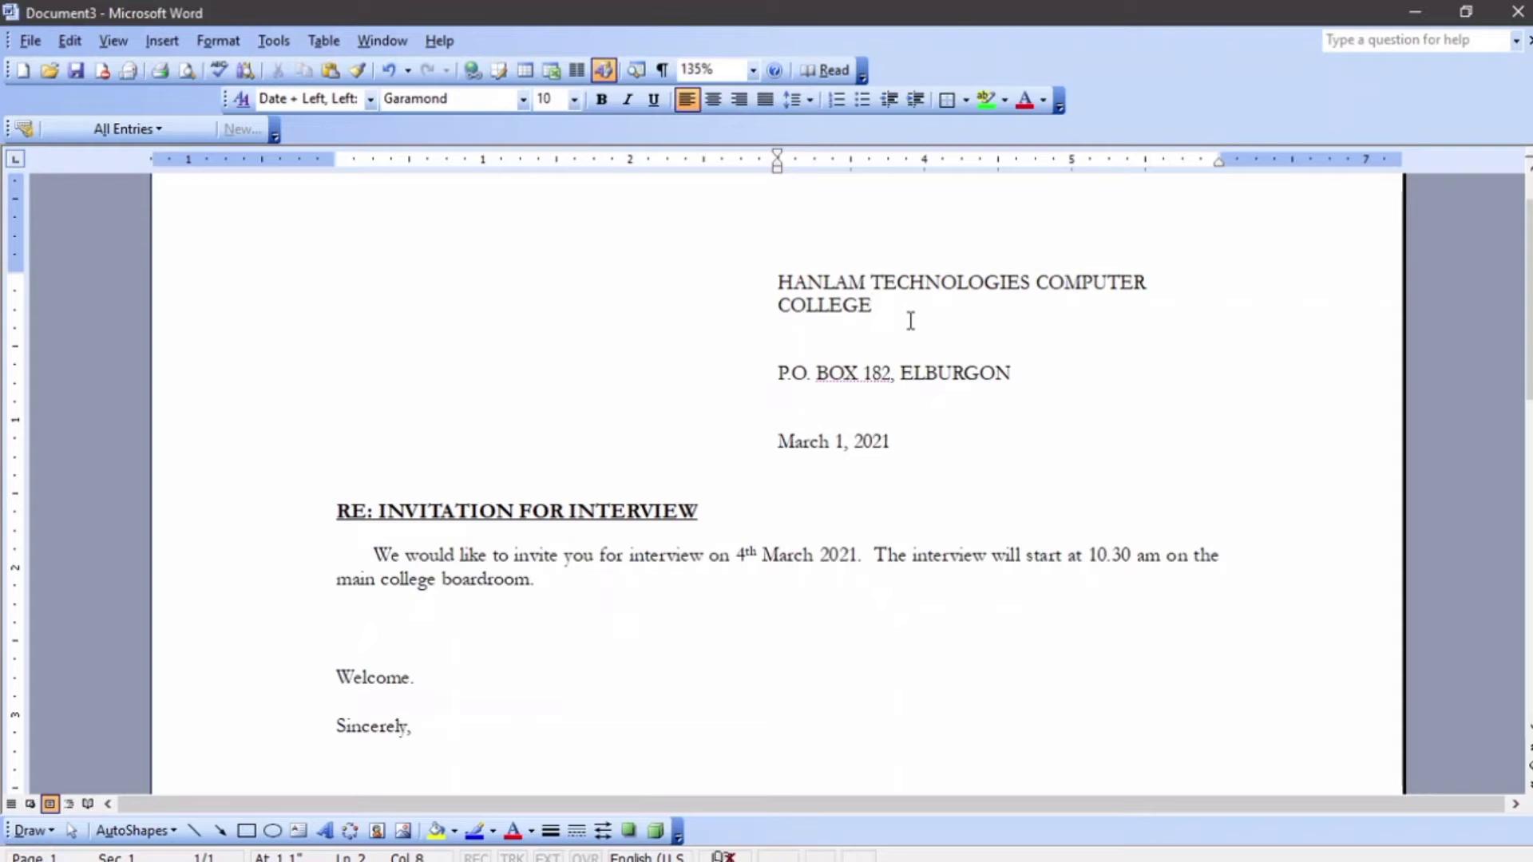
- Delete 'COLLEGE' so the letterhead reads HANLAM TECHNOLOGIES COMPUTER, with P.O. Box on its own line
{"action": "left_click_drag", "start_coordinate": [783, 303], "coordinate": [918, 314]}
{"action": "key", "text": "Delete"}
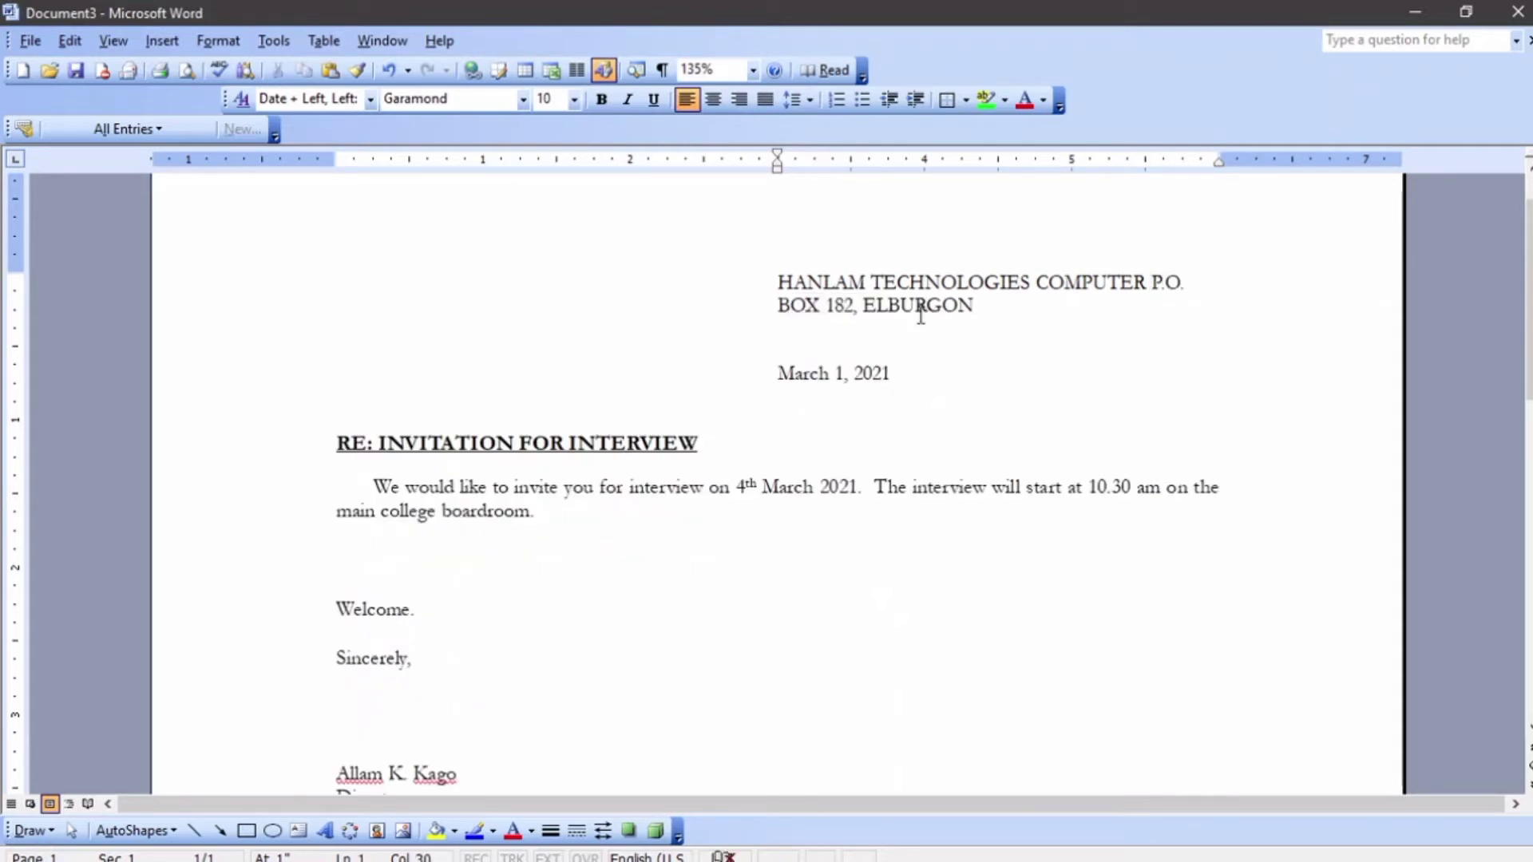
{"action": "key", "text": "Return"}
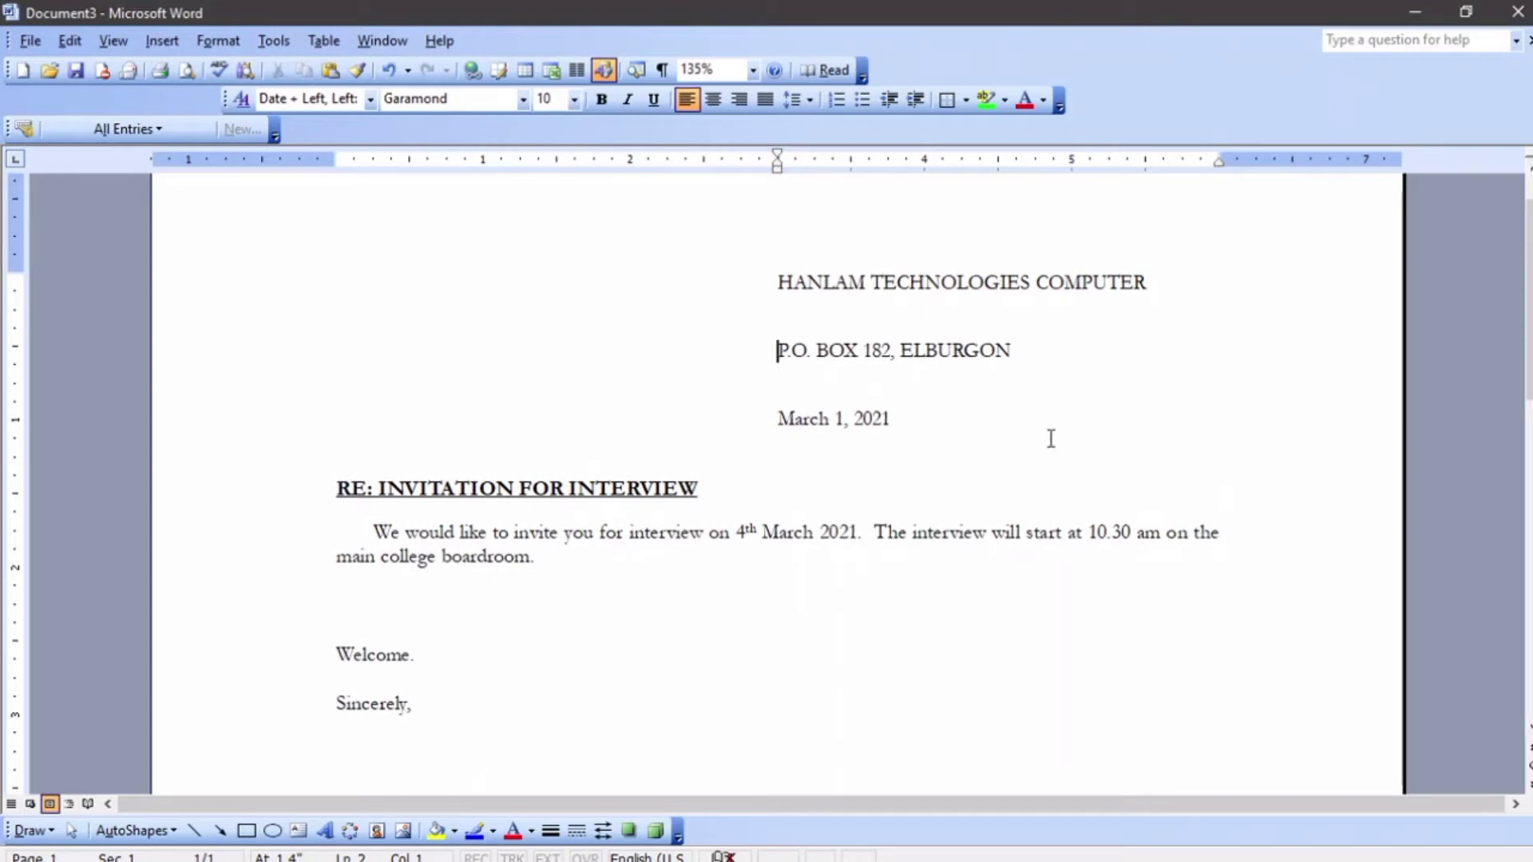
{"action": "scroll", "coordinate": [1014, 452], "scroll_direction": "down", "scroll_amount": 1}
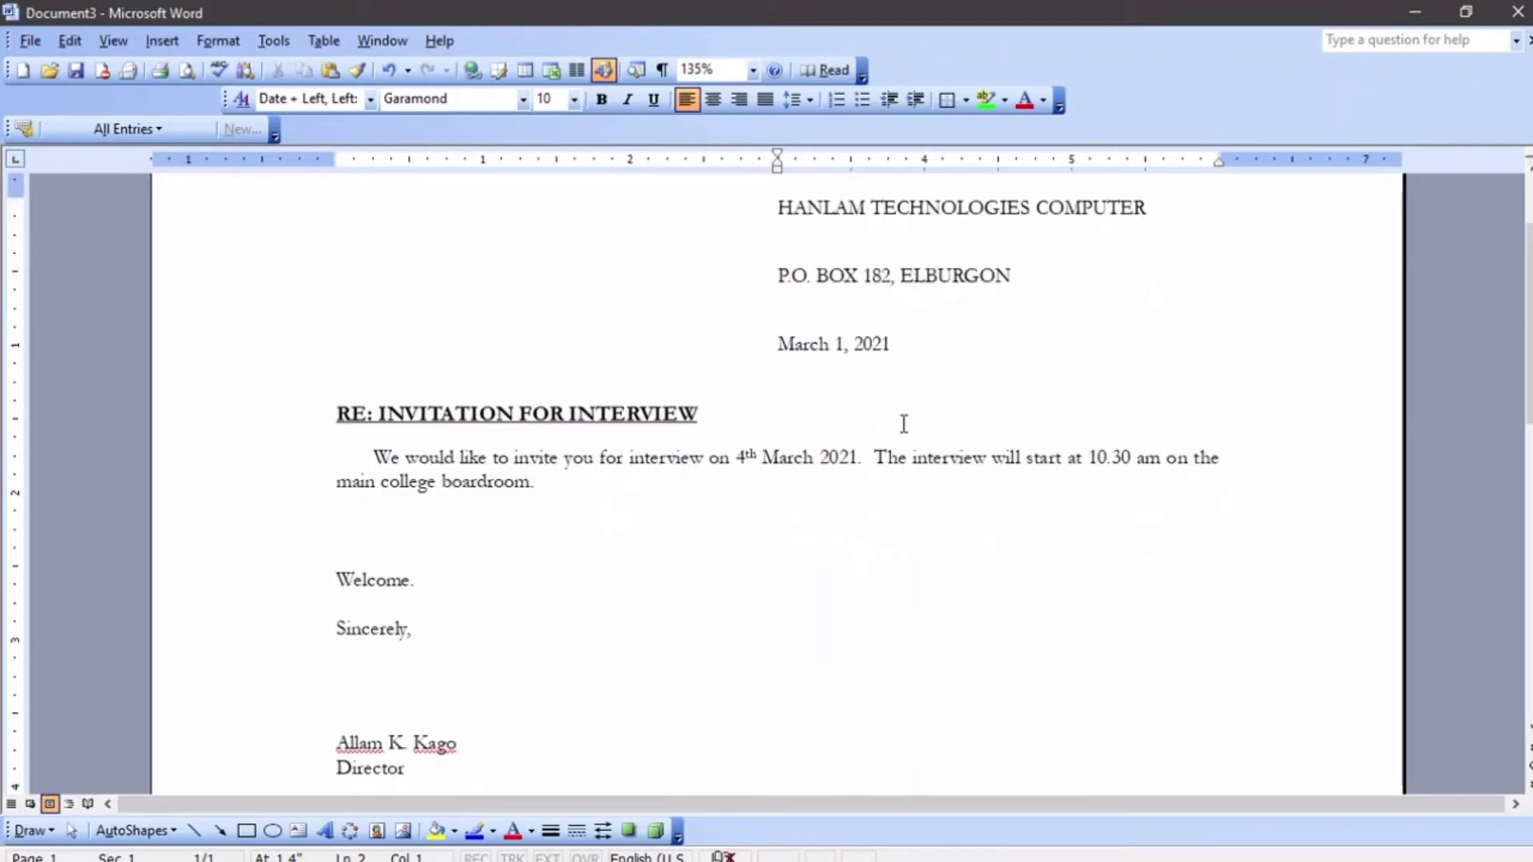
{"action": "scroll", "coordinate": [903, 420], "scroll_direction": "up", "scroll_amount": 1}
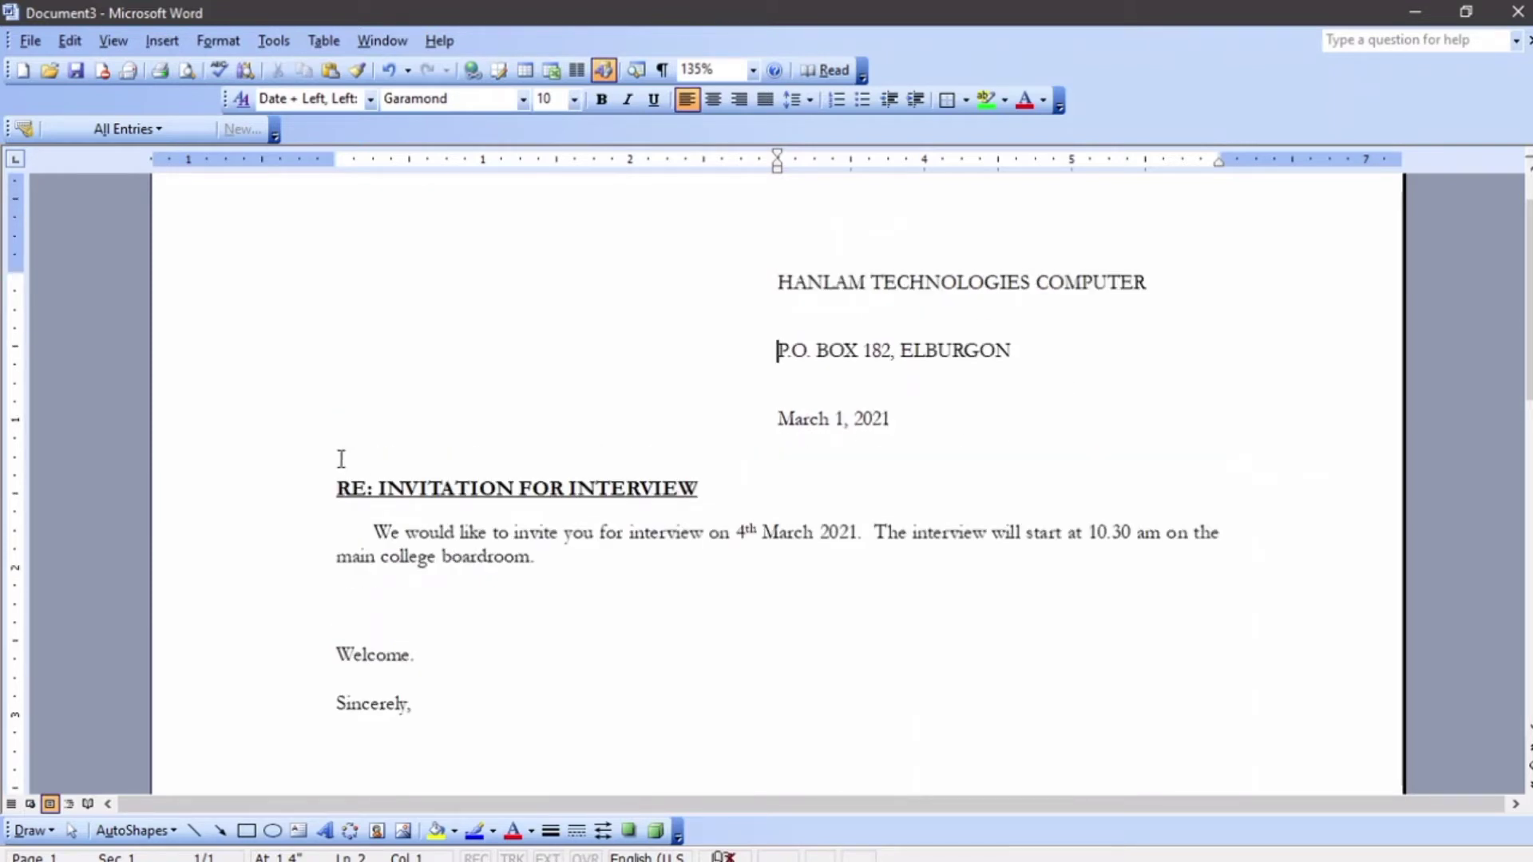
- Add a blank line after the date, just above the RE: INVITATION FOR INTERVIEW heading
{"action": "key", "text": "Down"}
{"action": "left_click", "coordinate": [981, 435]}
{"action": "key", "text": "Return"}
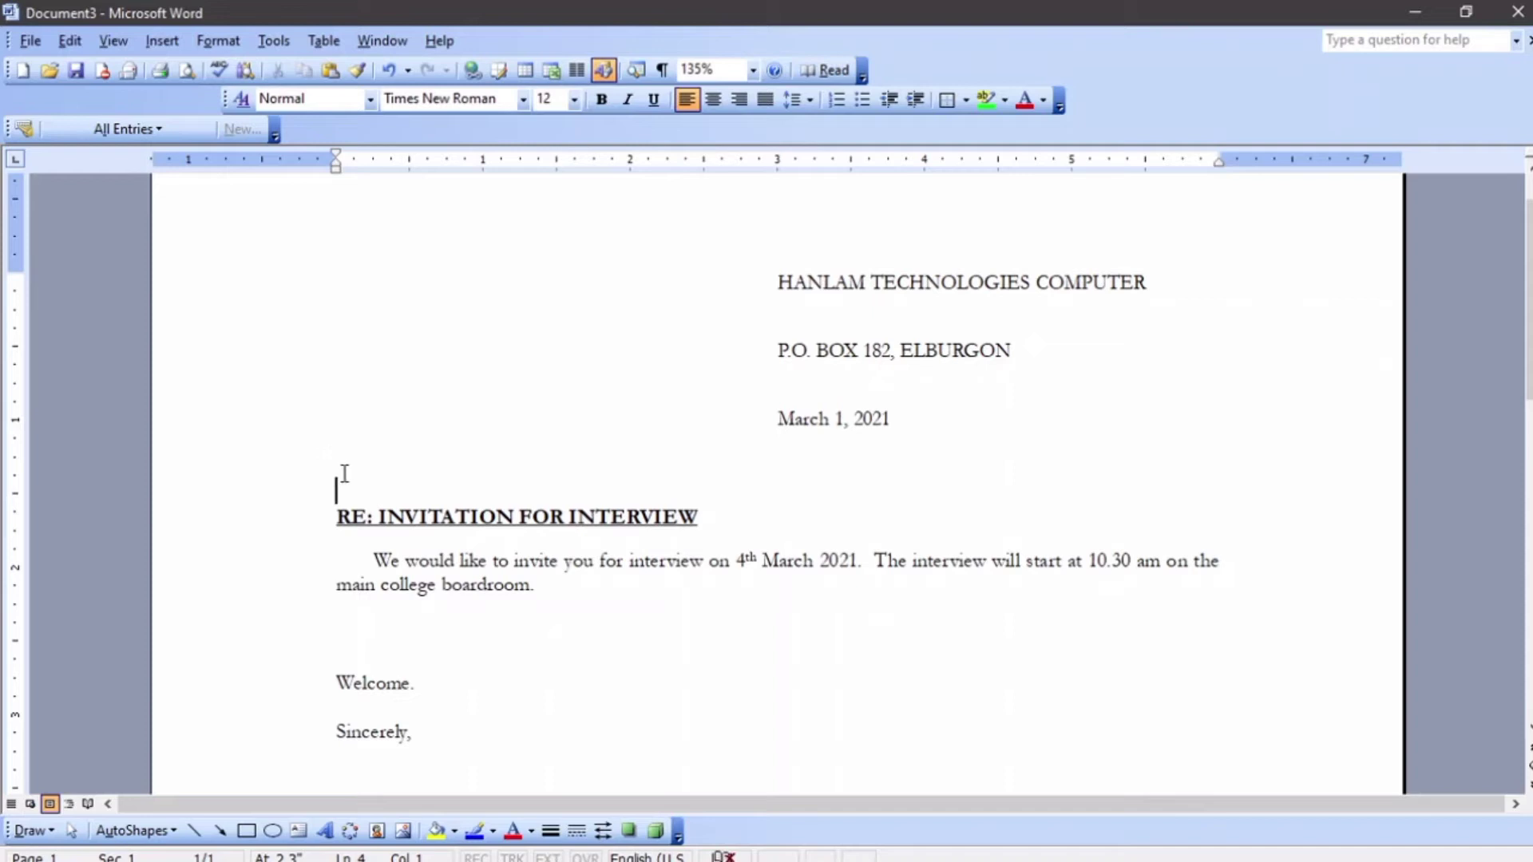
{"action": "scroll", "coordinate": [540, 516], "scroll_direction": "down", "scroll_amount": 4}
{"action": "scroll", "coordinate": [541, 516], "scroll_direction": "up", "scroll_amount": 1}
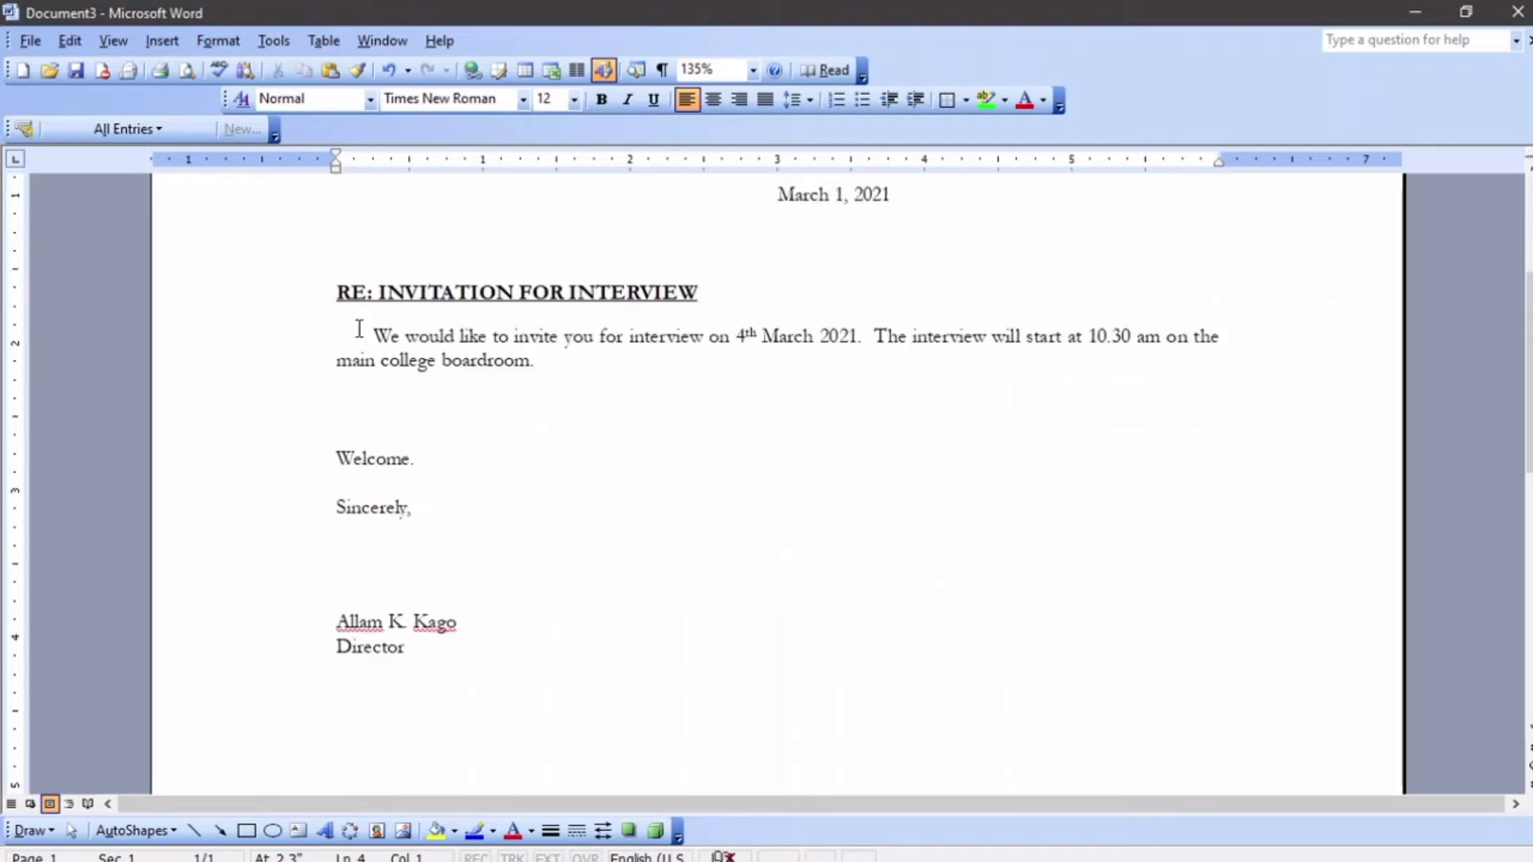
{"action": "left_click_drag", "start_coordinate": [356, 333], "coordinate": [563, 398]}
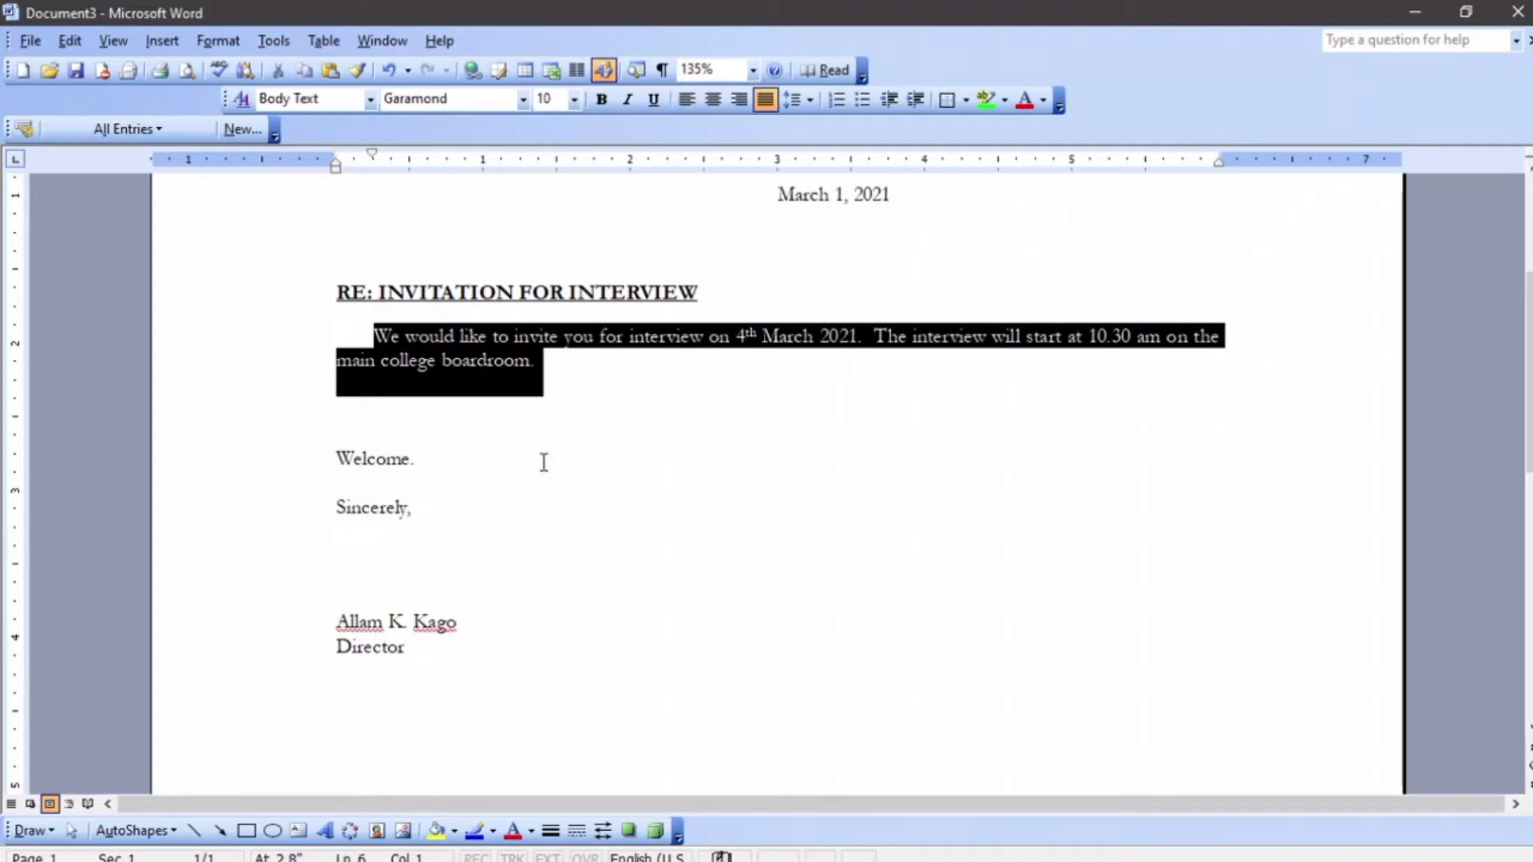
{"action": "scroll", "coordinate": [540, 458], "scroll_direction": "up", "scroll_amount": 3}
{"action": "left_click", "coordinate": [541, 490]}
{"action": "type", "text": "0"}
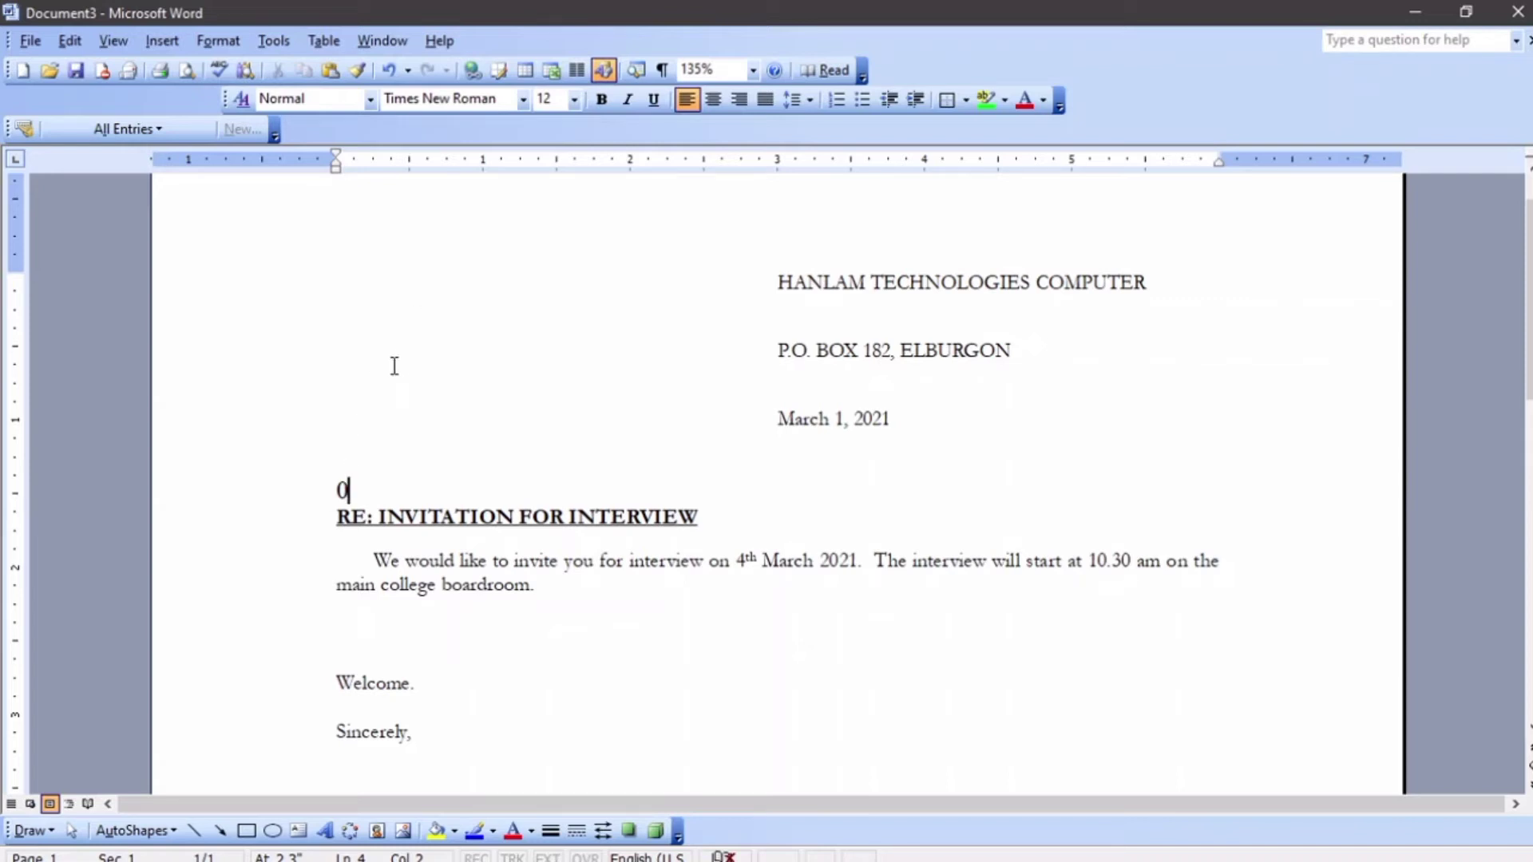
{"action": "key", "text": "BackSpace"}
- Launch the Mail Merge wizard from Tools > Letters and Mailings
{"action": "left_click", "coordinate": [270, 46]}
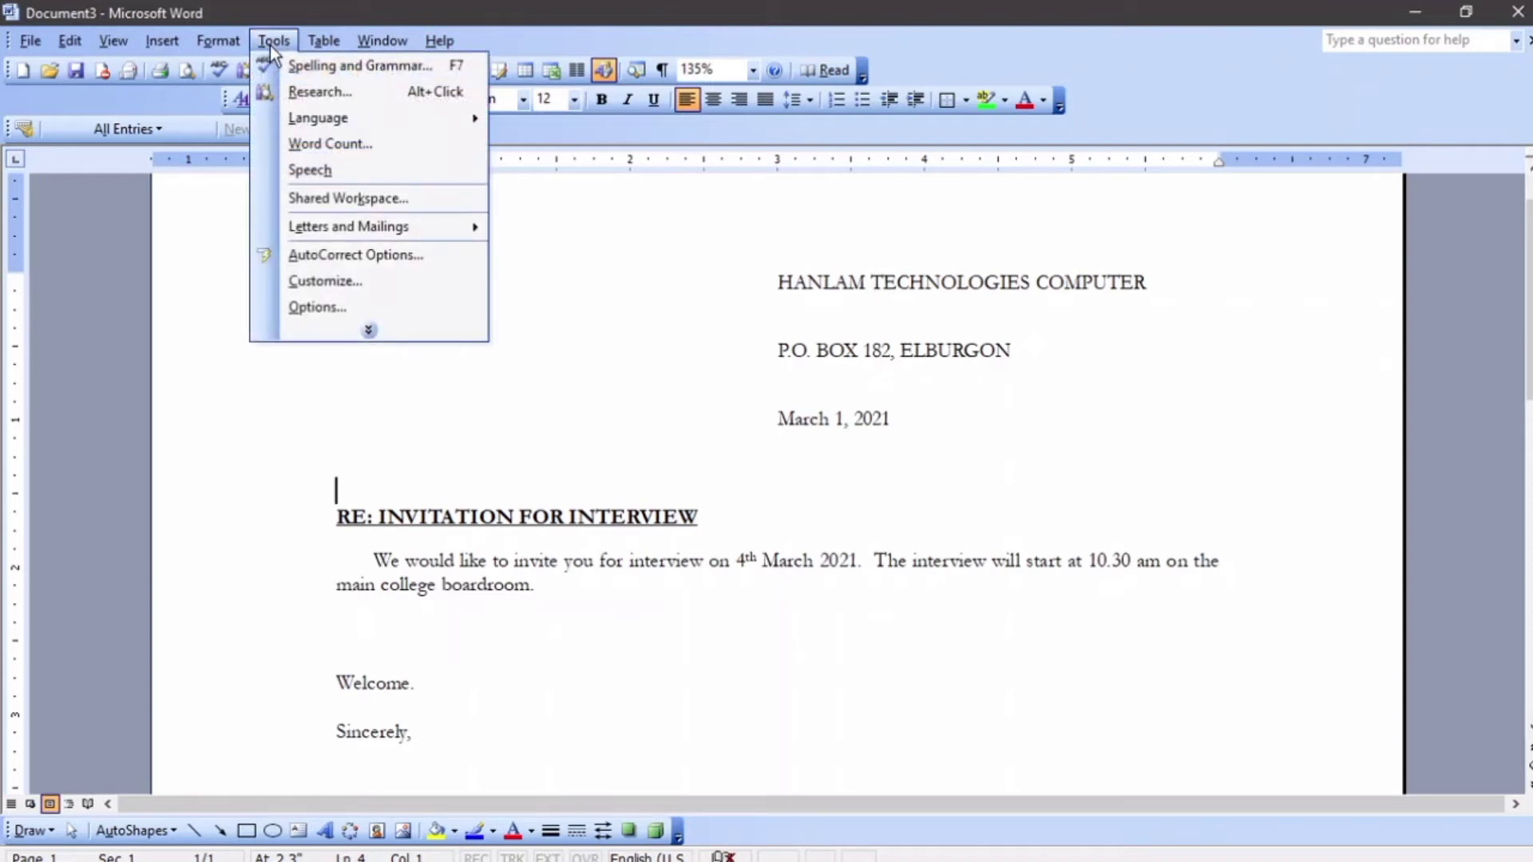
{"action": "mouse_move", "coordinate": [370, 234]}
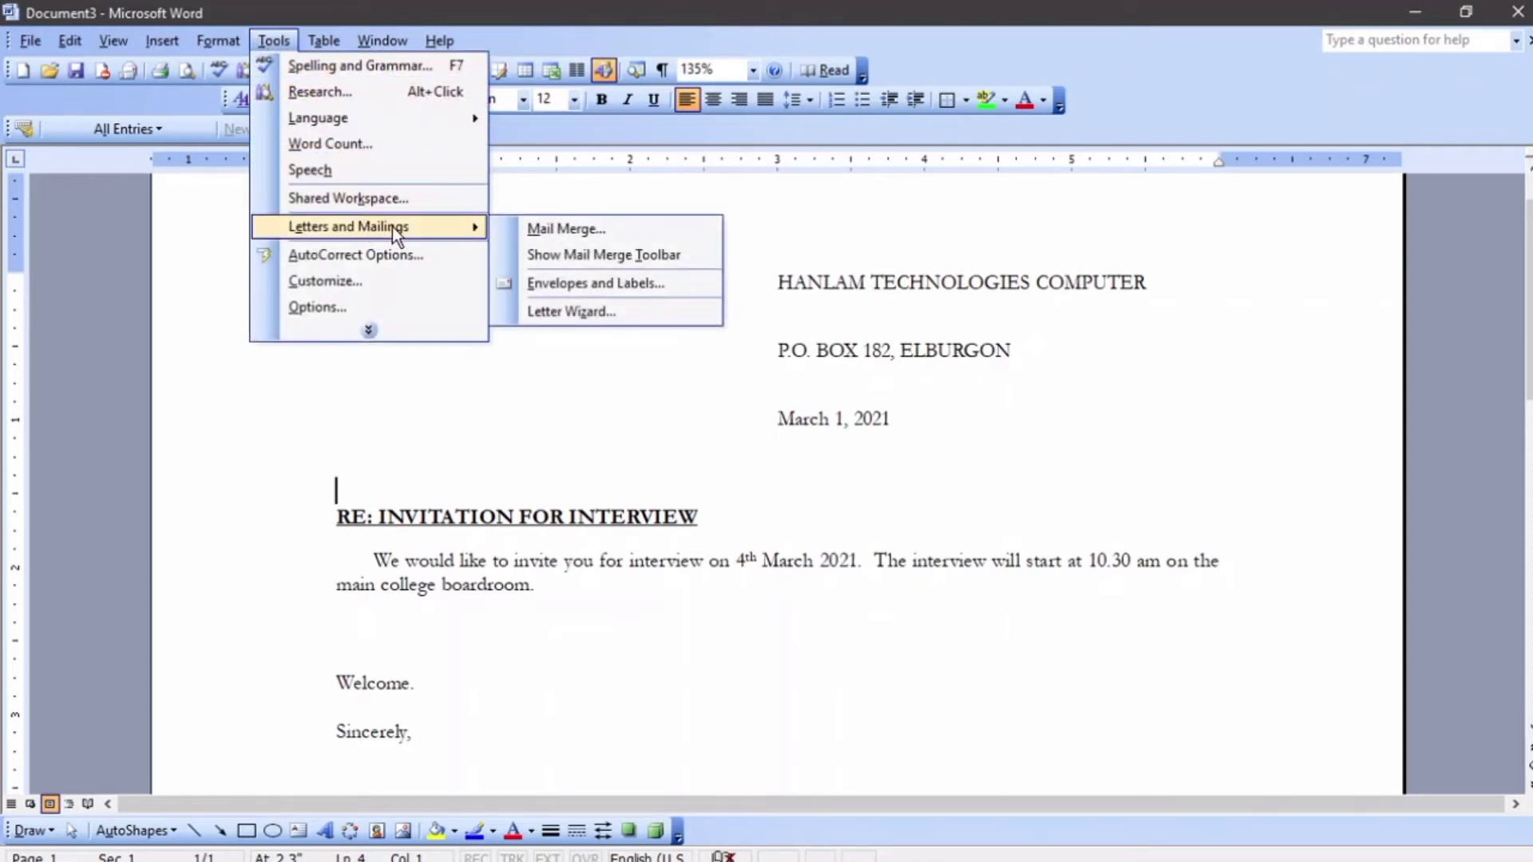
{"action": "left_click", "coordinate": [566, 232]}
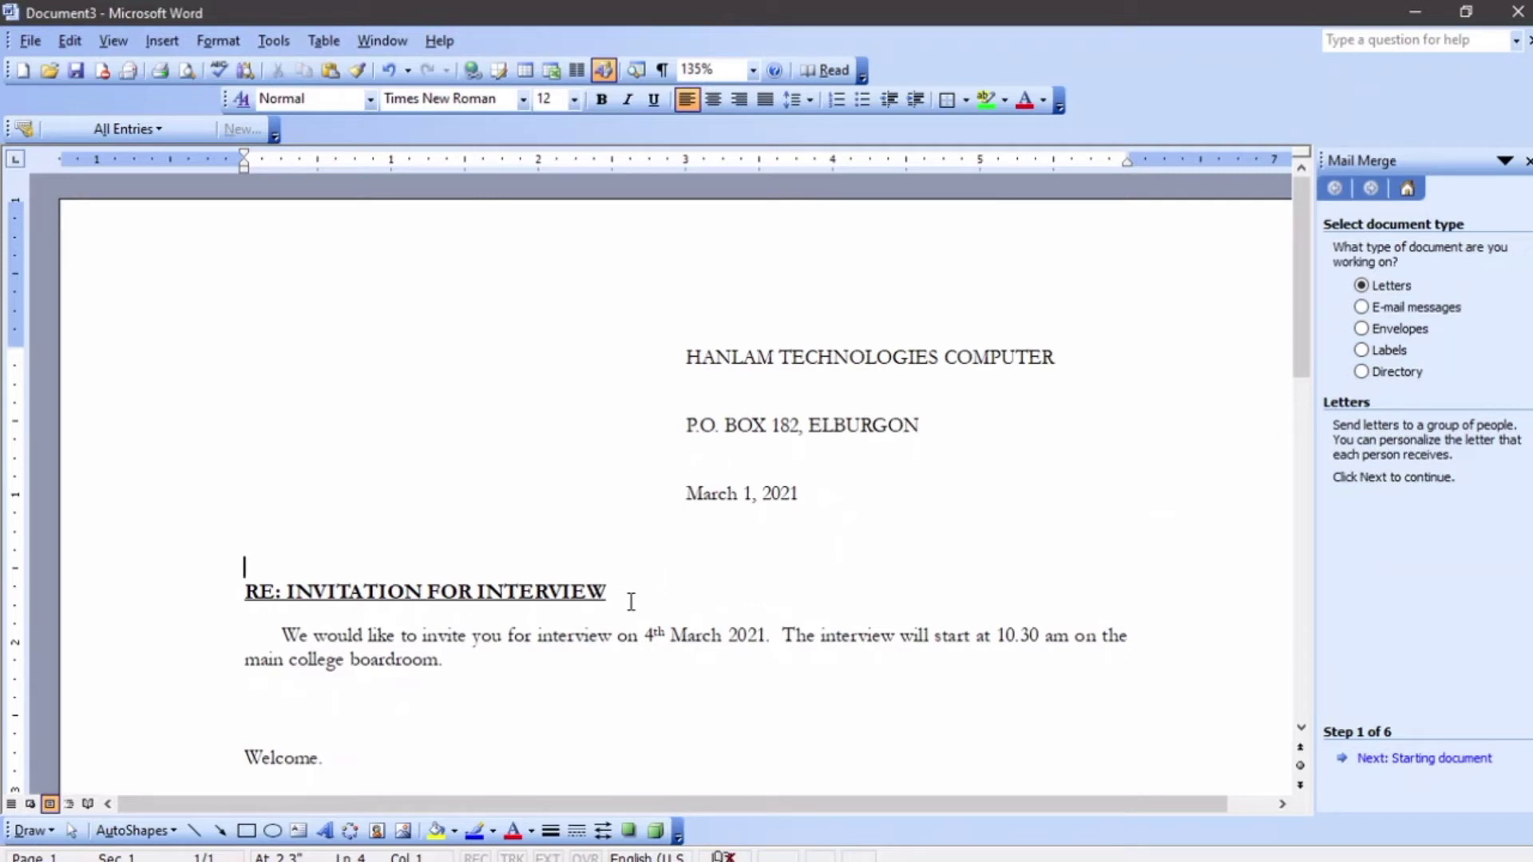
- Use the current document for letters and create a new typed recipient list
{"action": "left_click", "coordinate": [1411, 760]}
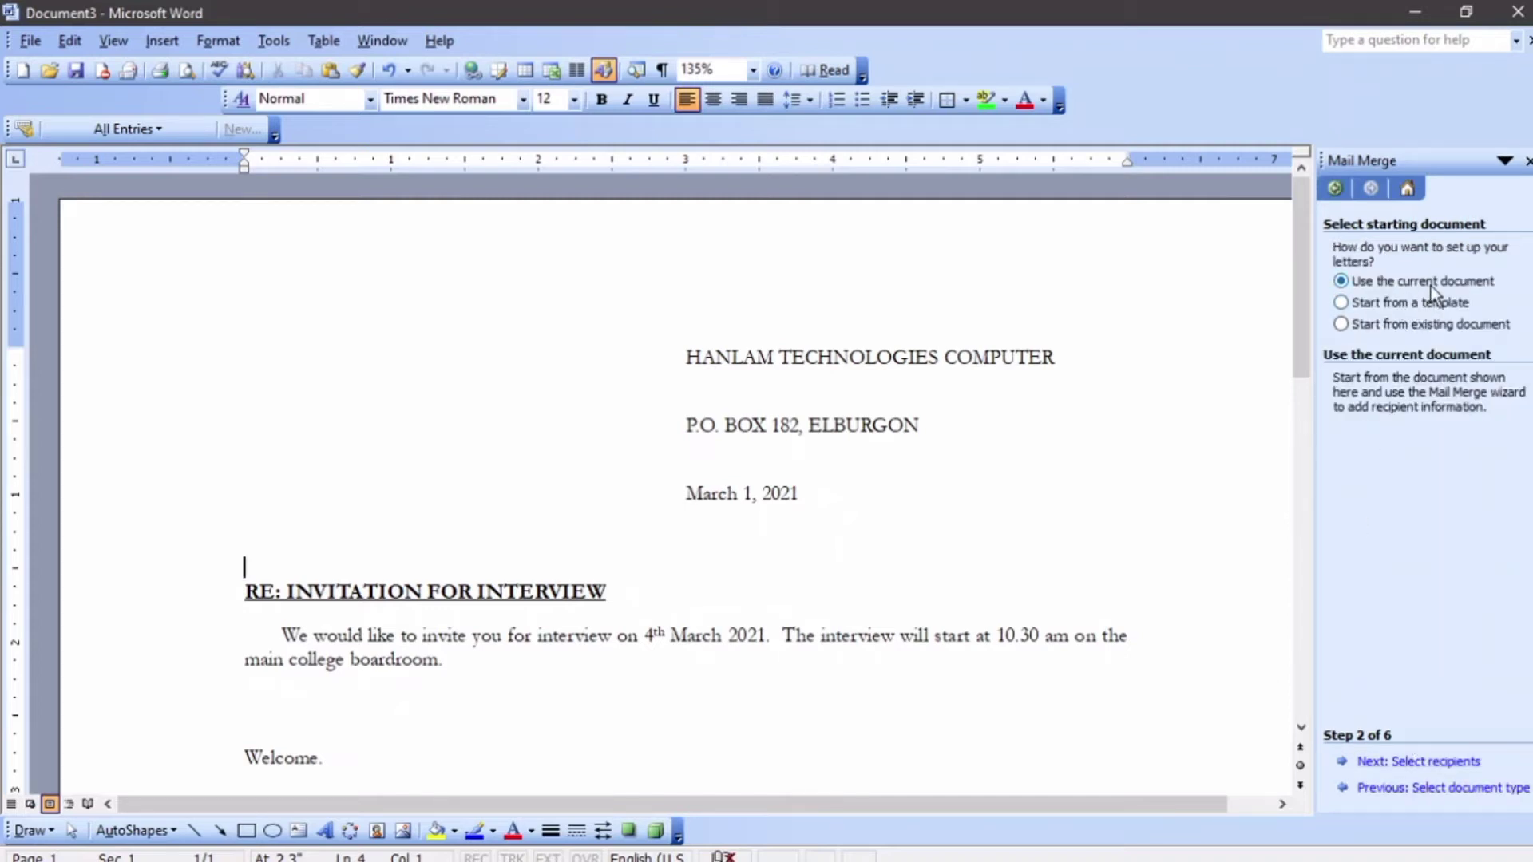
{"action": "left_click", "coordinate": [1425, 764]}
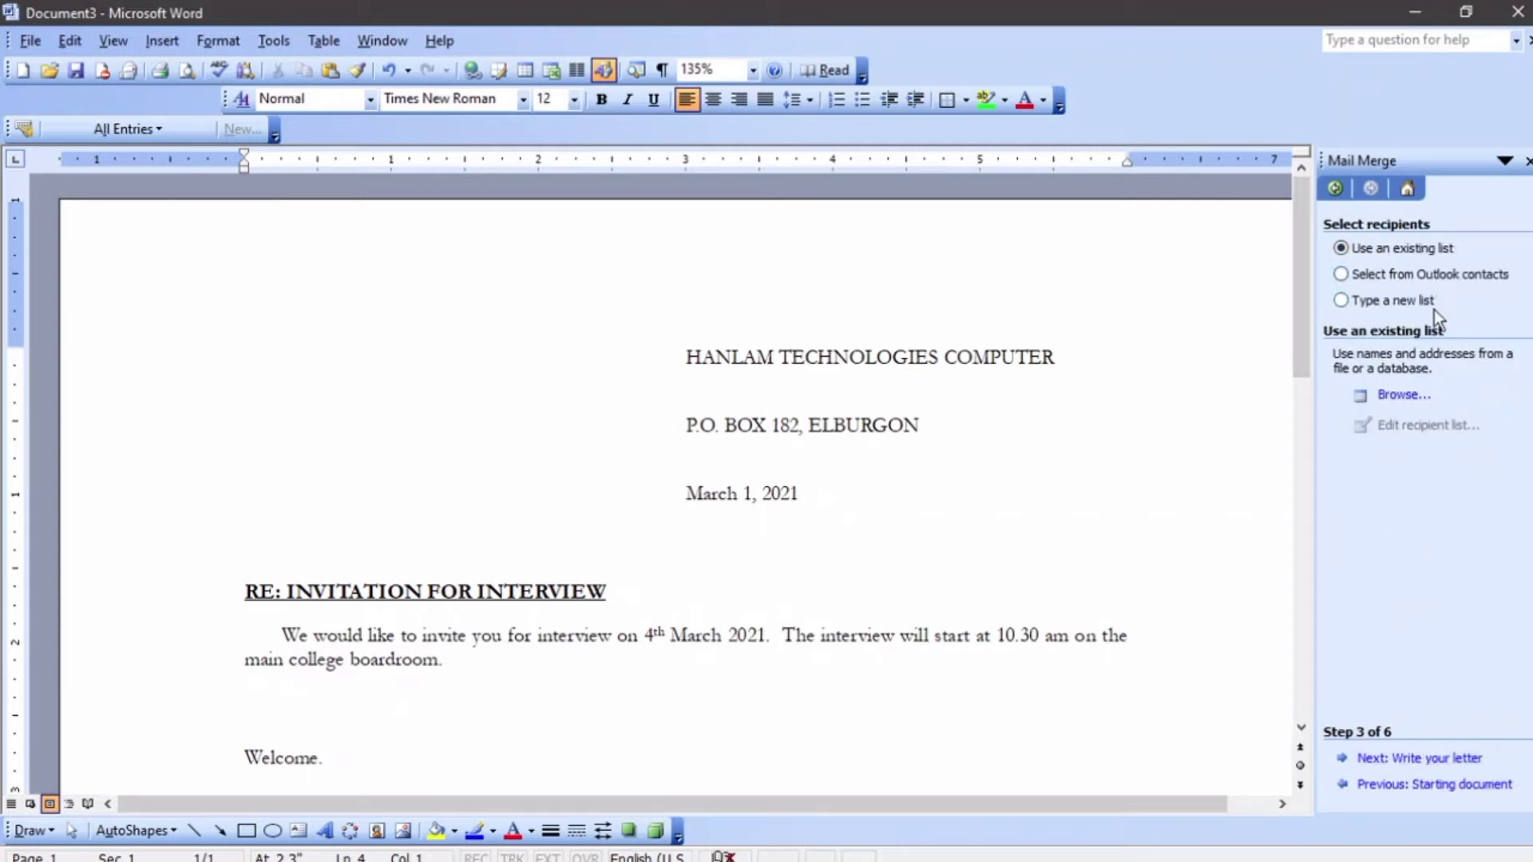
{"action": "left_click", "coordinate": [1412, 307]}
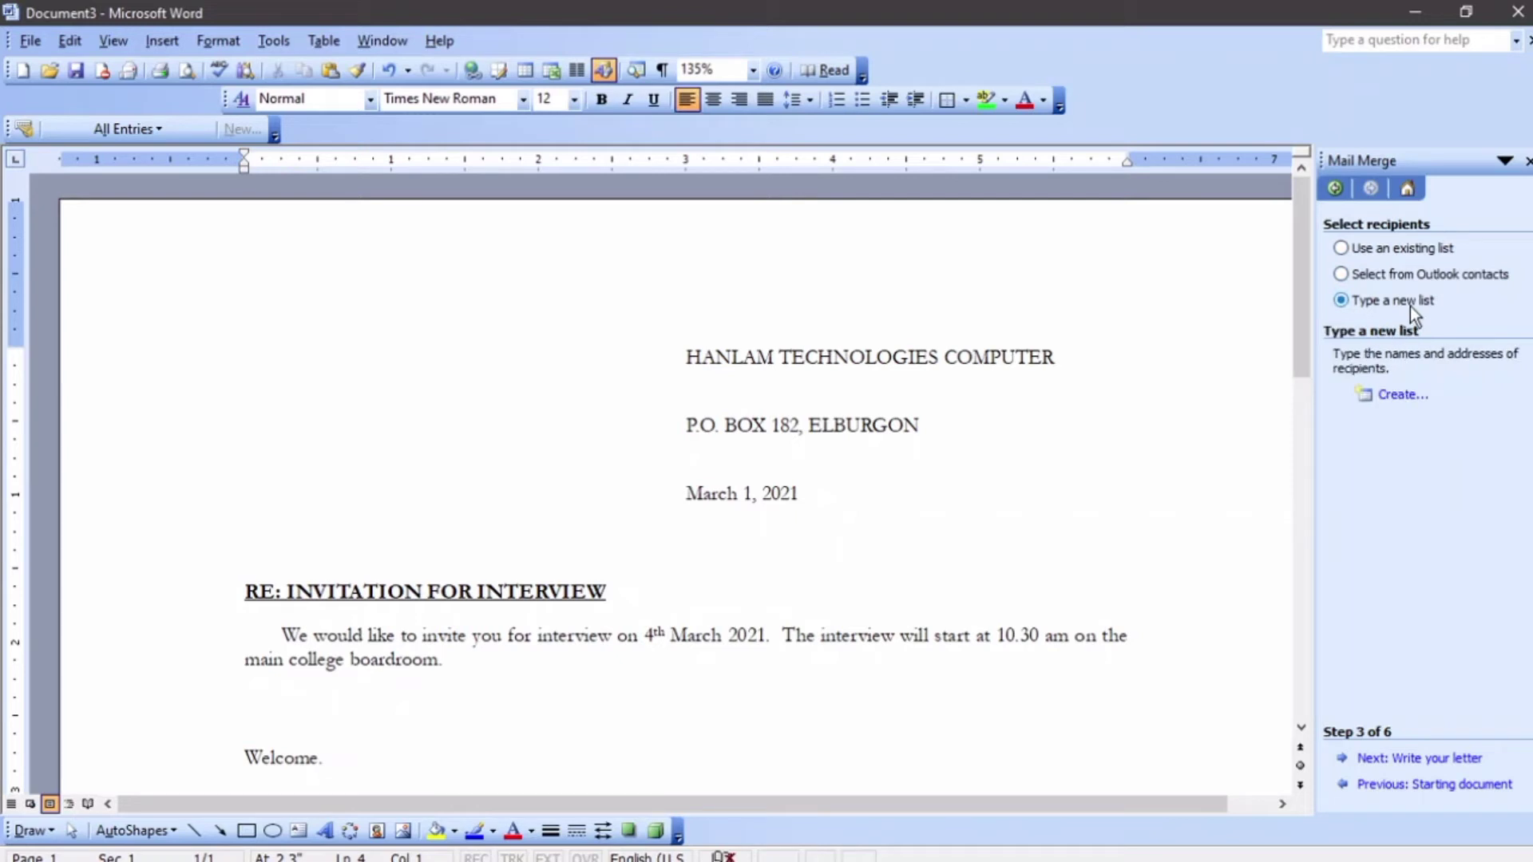
{"action": "left_click", "coordinate": [1417, 248]}
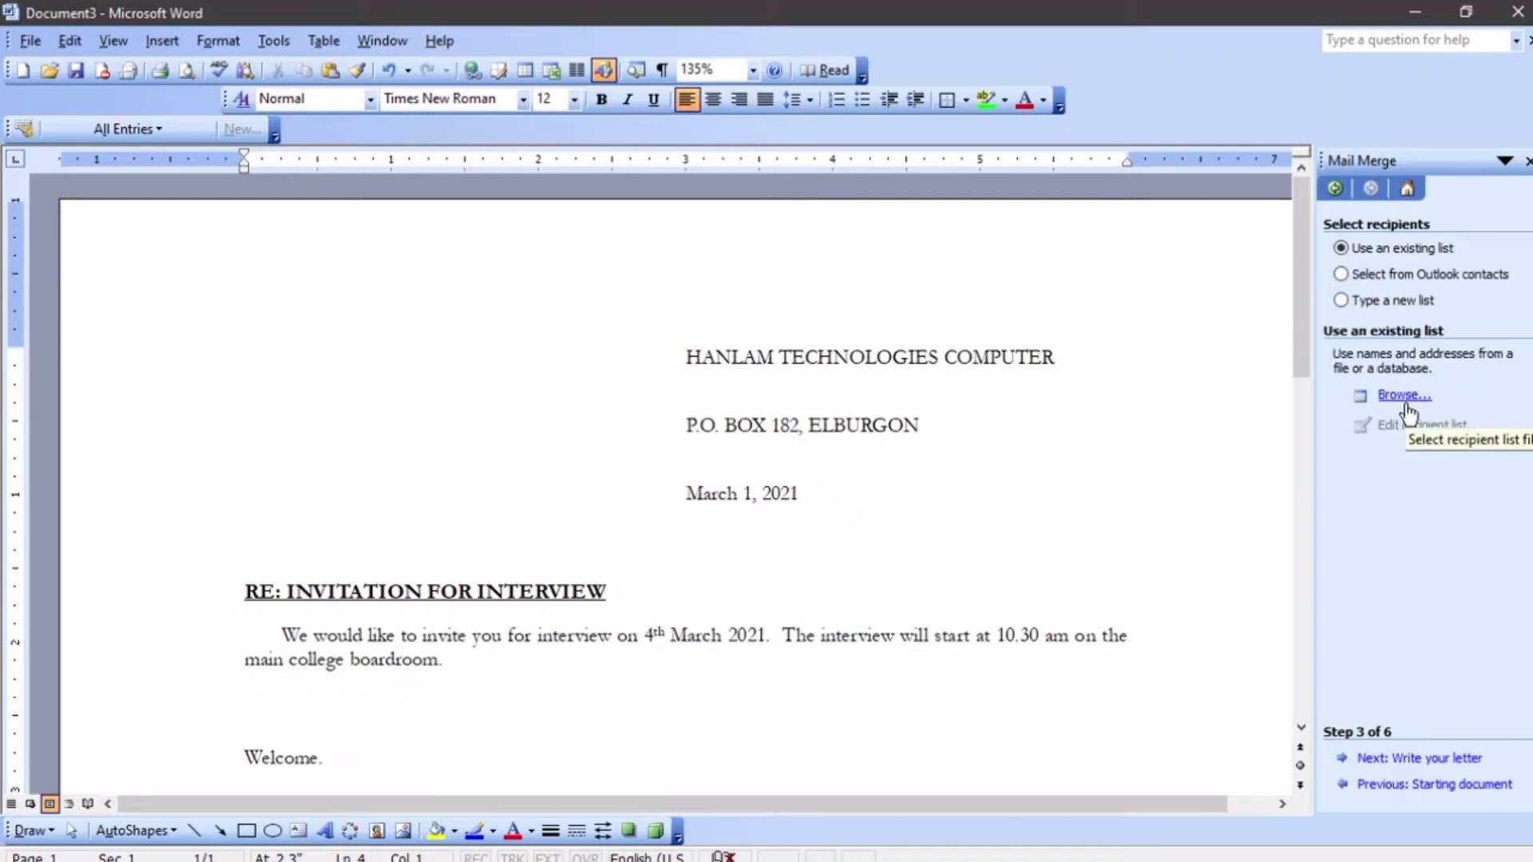
{"action": "left_click", "coordinate": [1392, 304]}
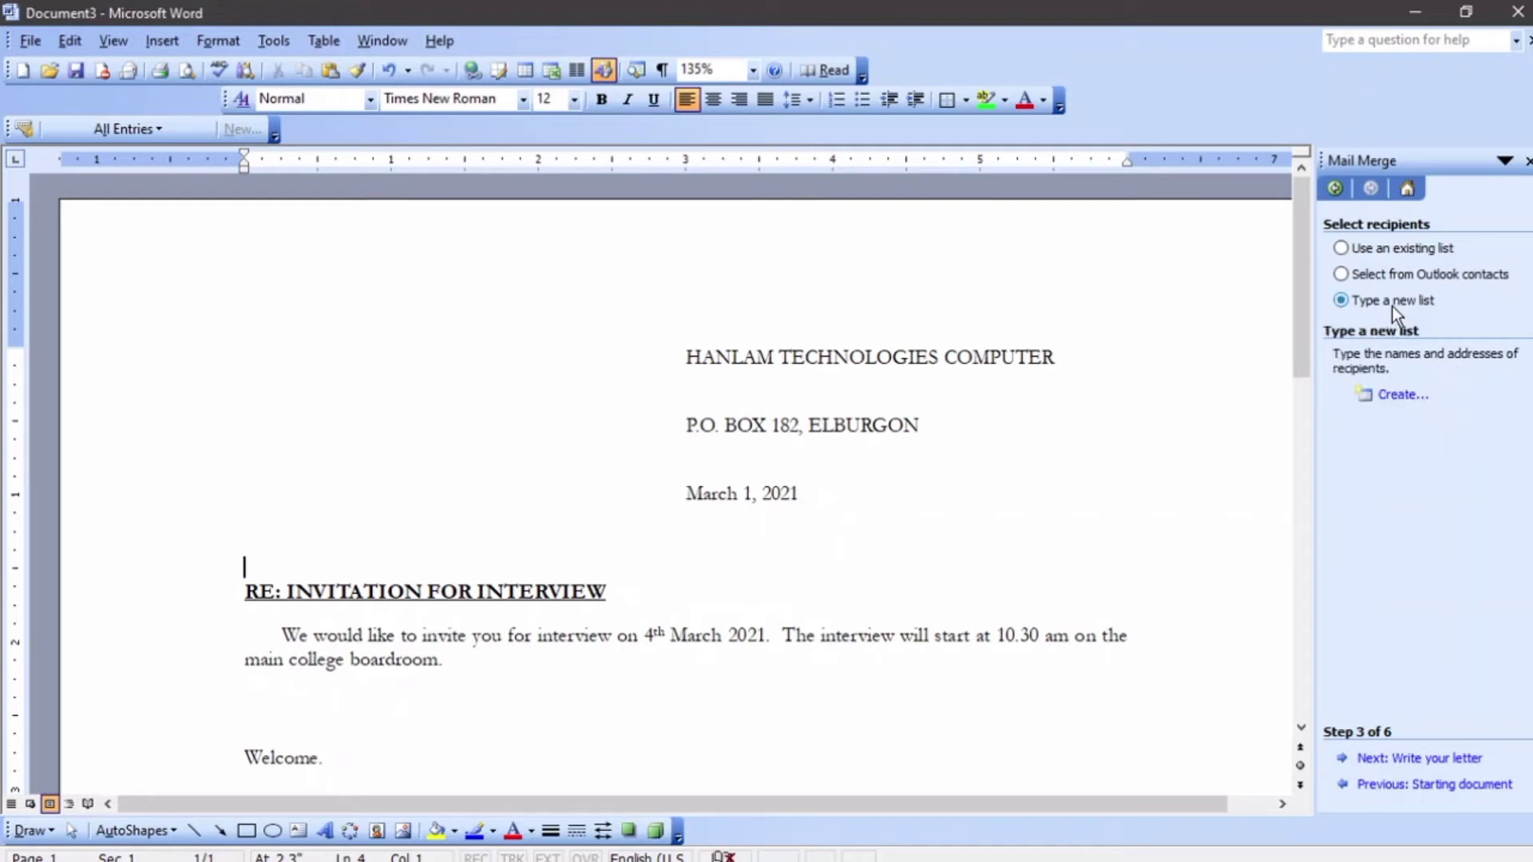
{"action": "left_click", "coordinate": [1415, 396]}
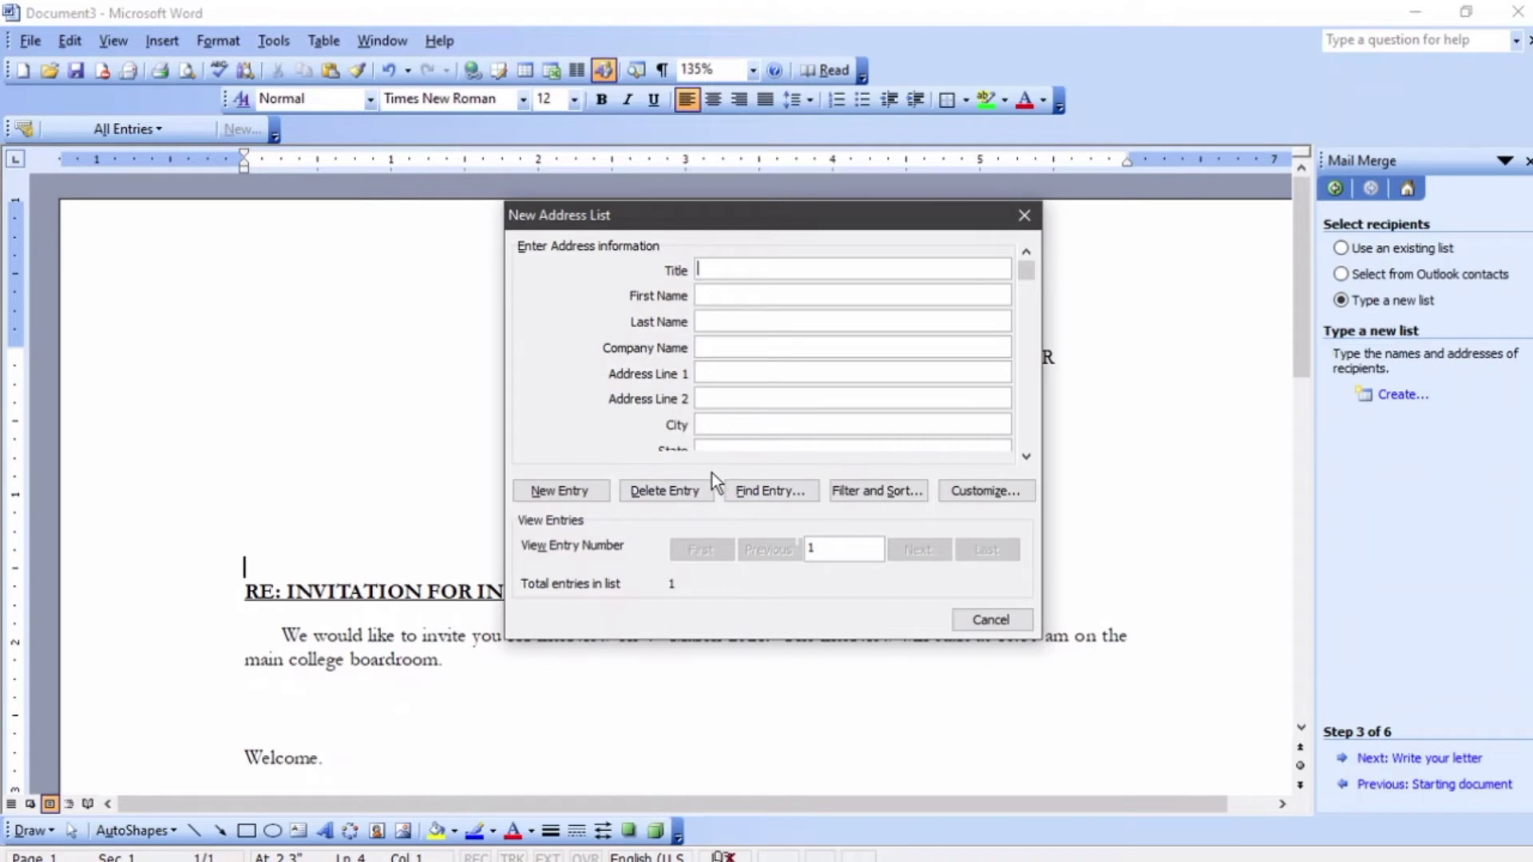
- Delete the E-mail, Work Phone, State, address line, Company Name and Title fields from the list
{"action": "left_click", "coordinate": [998, 497]}
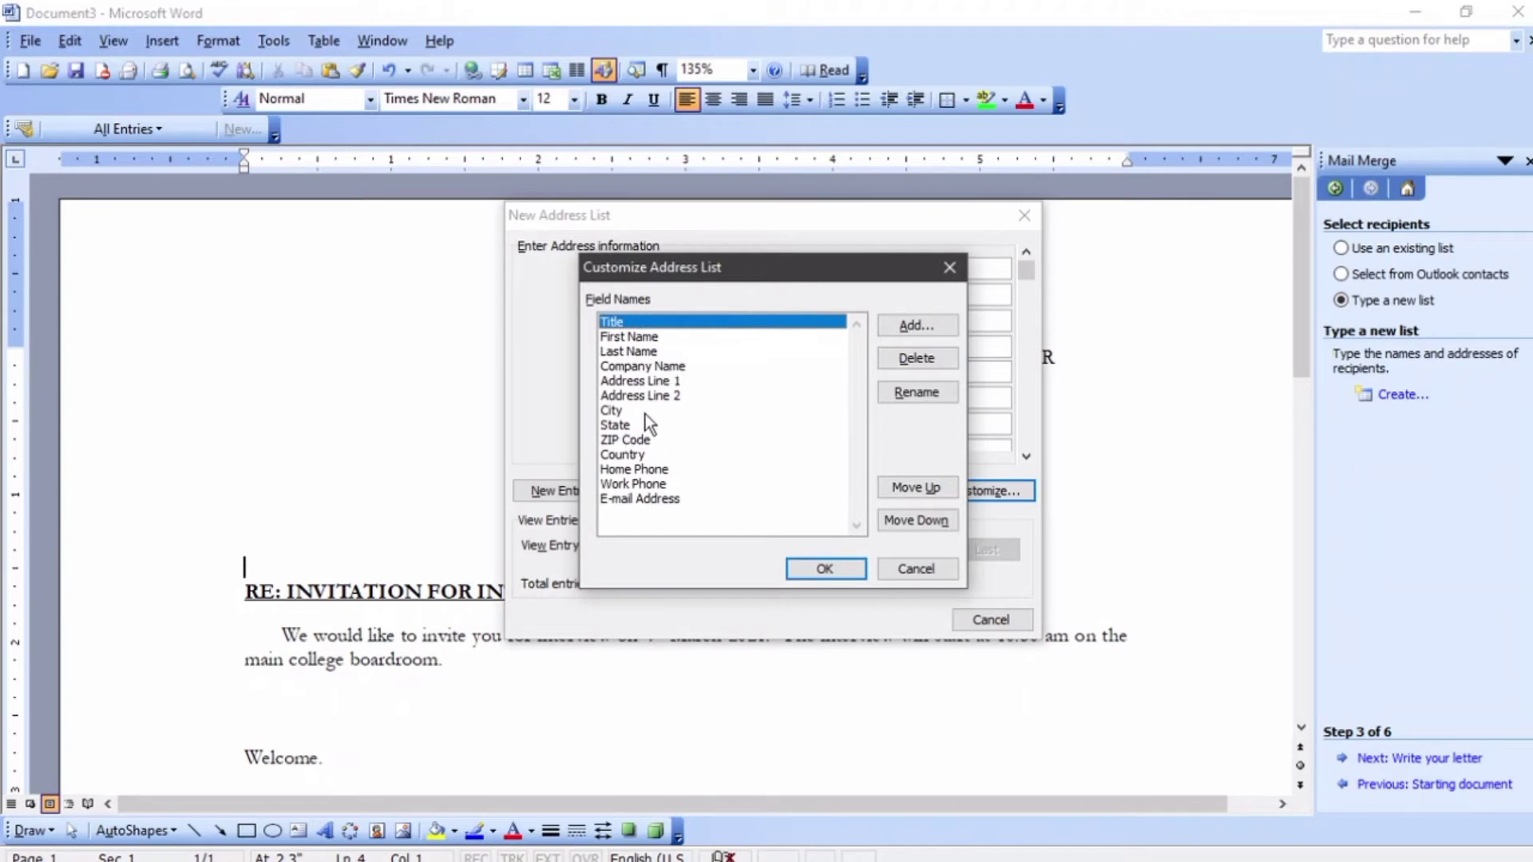
{"action": "left_click", "coordinate": [655, 499]}
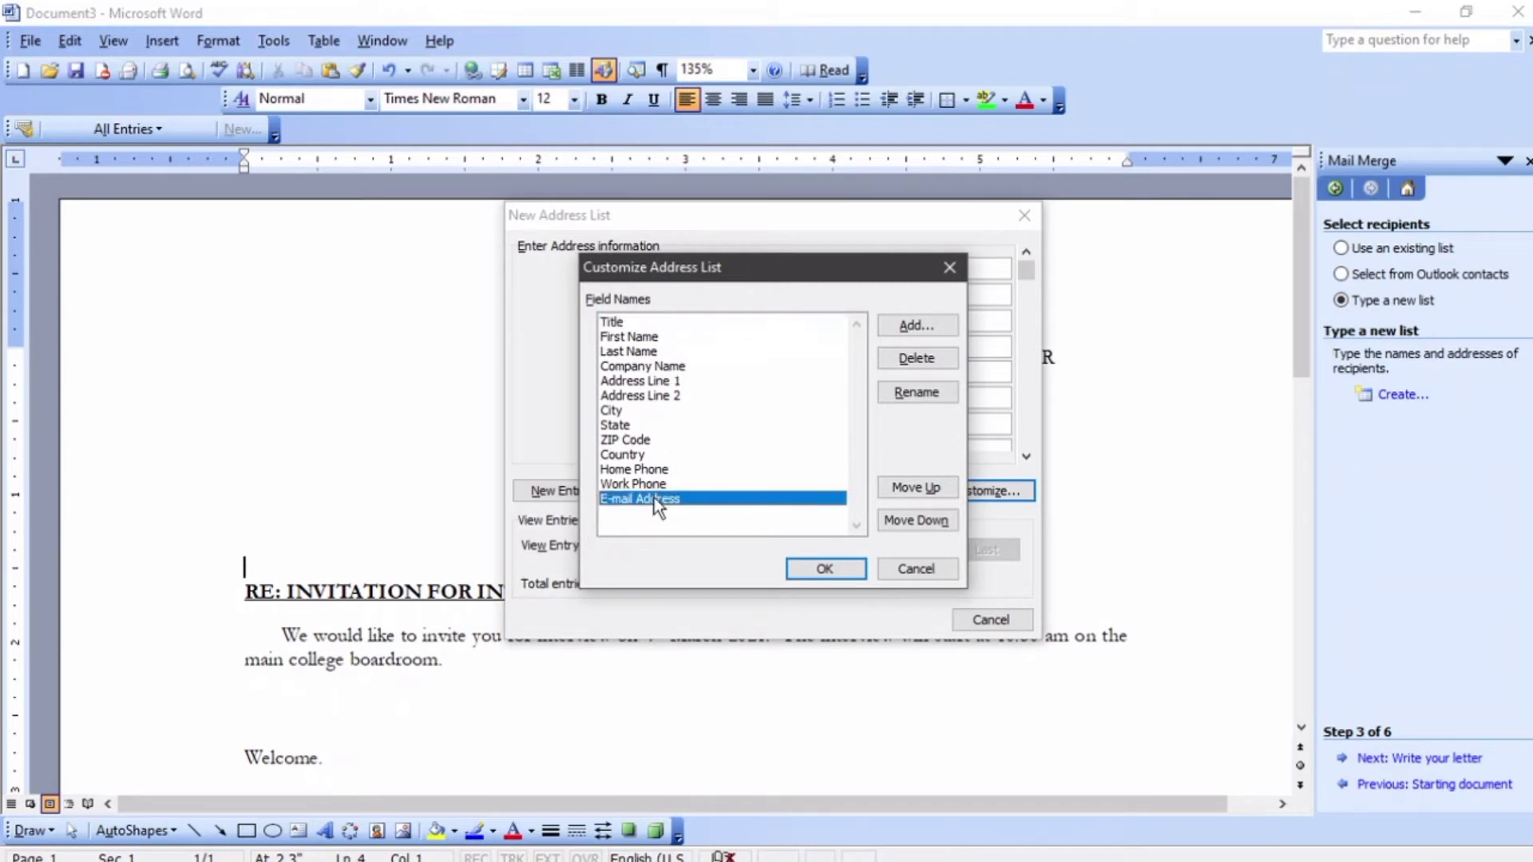
{"action": "left_click", "coordinate": [931, 358]}
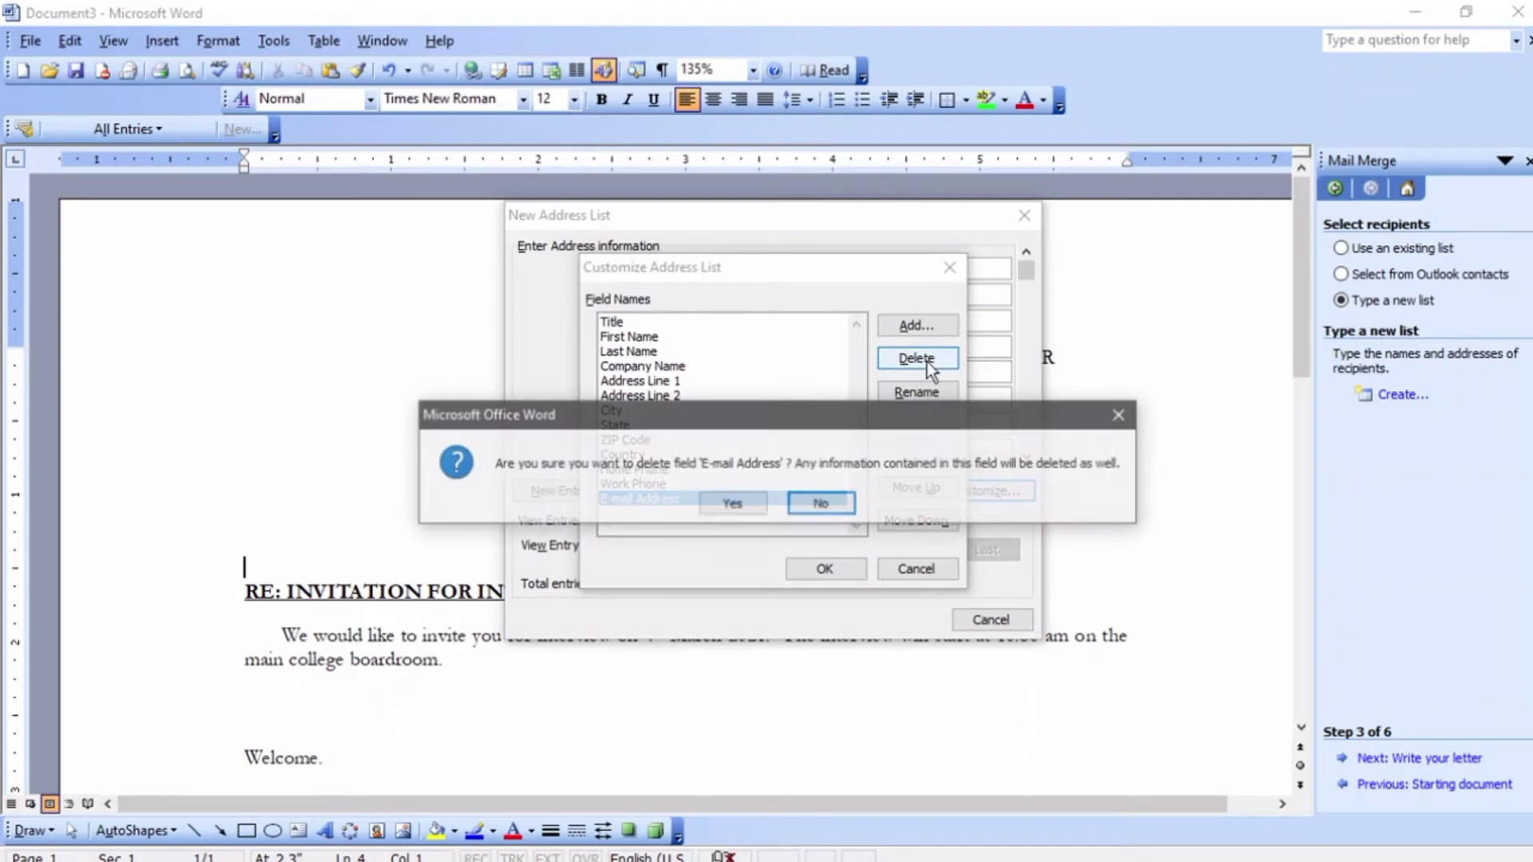
{"action": "left_click", "coordinate": [719, 512]}
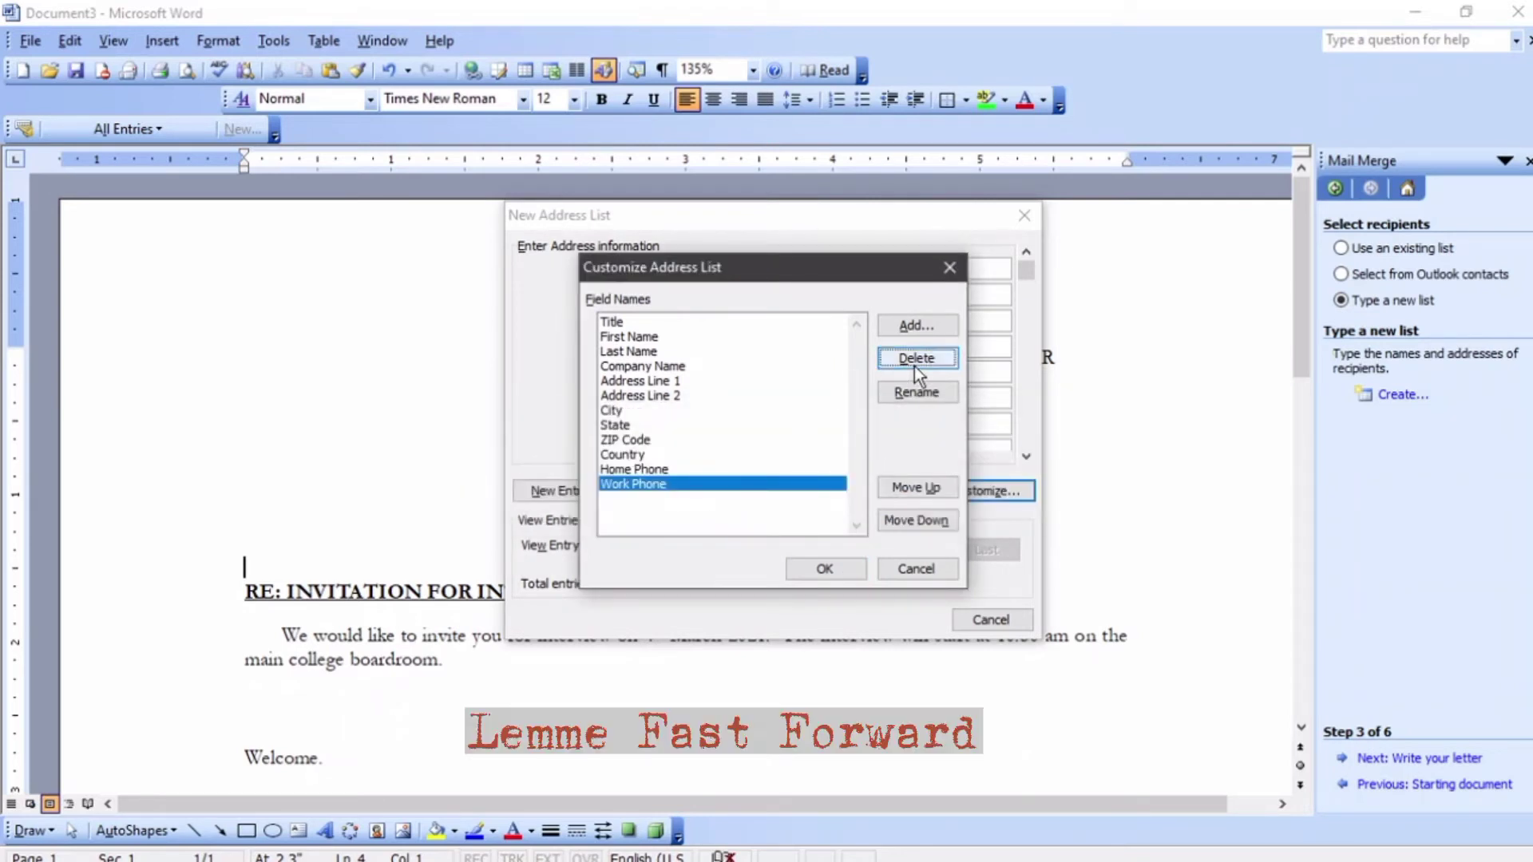
{"action": "left_click", "coordinate": [915, 363]}
{"action": "left_click", "coordinate": [733, 504]}
{"action": "left_click", "coordinate": [917, 358]}
{"action": "left_click", "coordinate": [732, 504]}
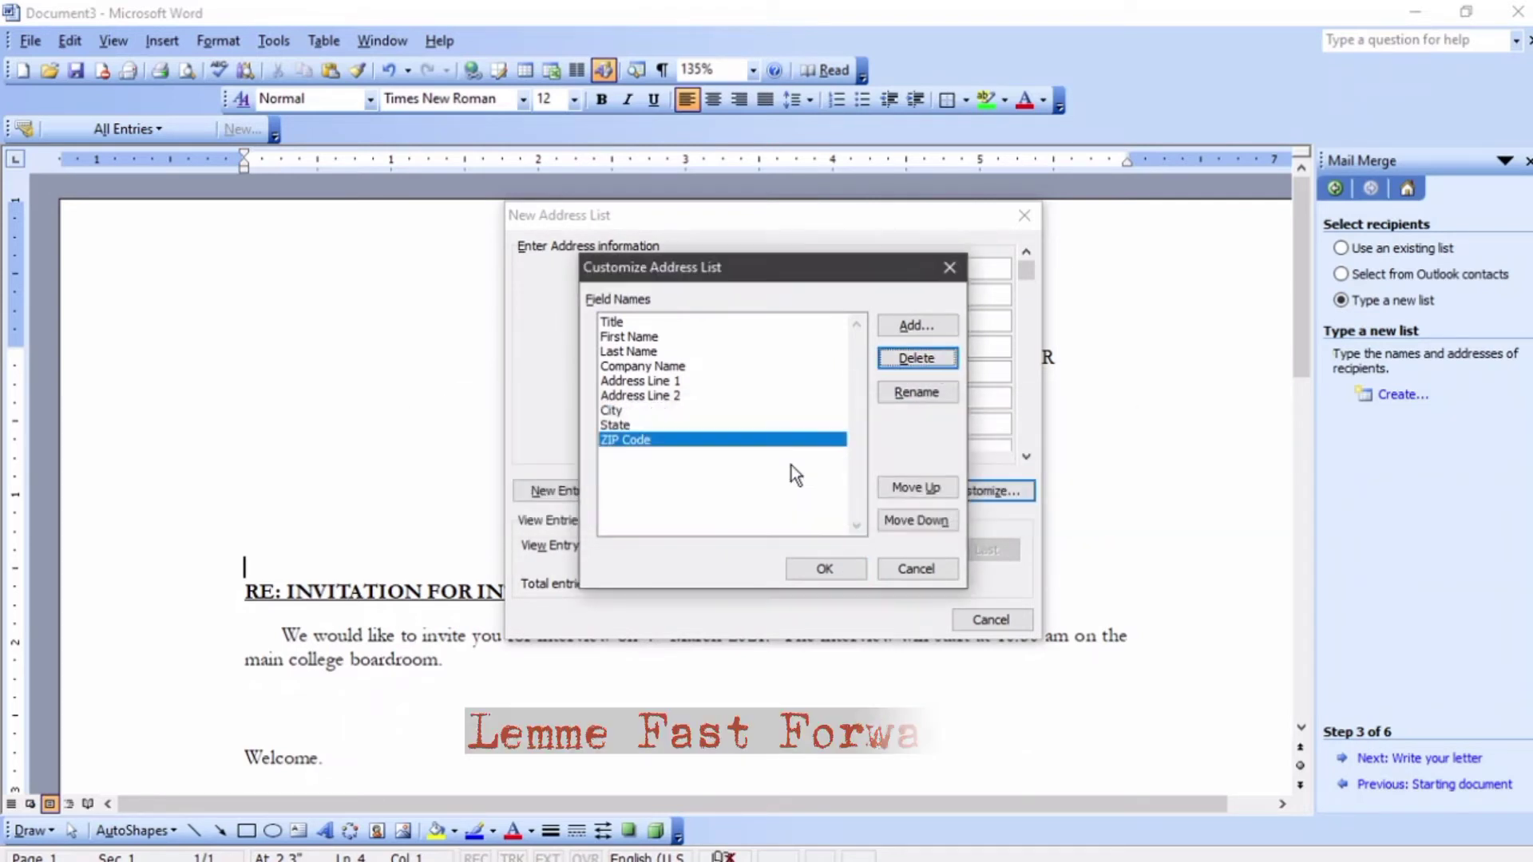
{"action": "left_click", "coordinate": [916, 357]}
{"action": "left_click", "coordinate": [760, 504]}
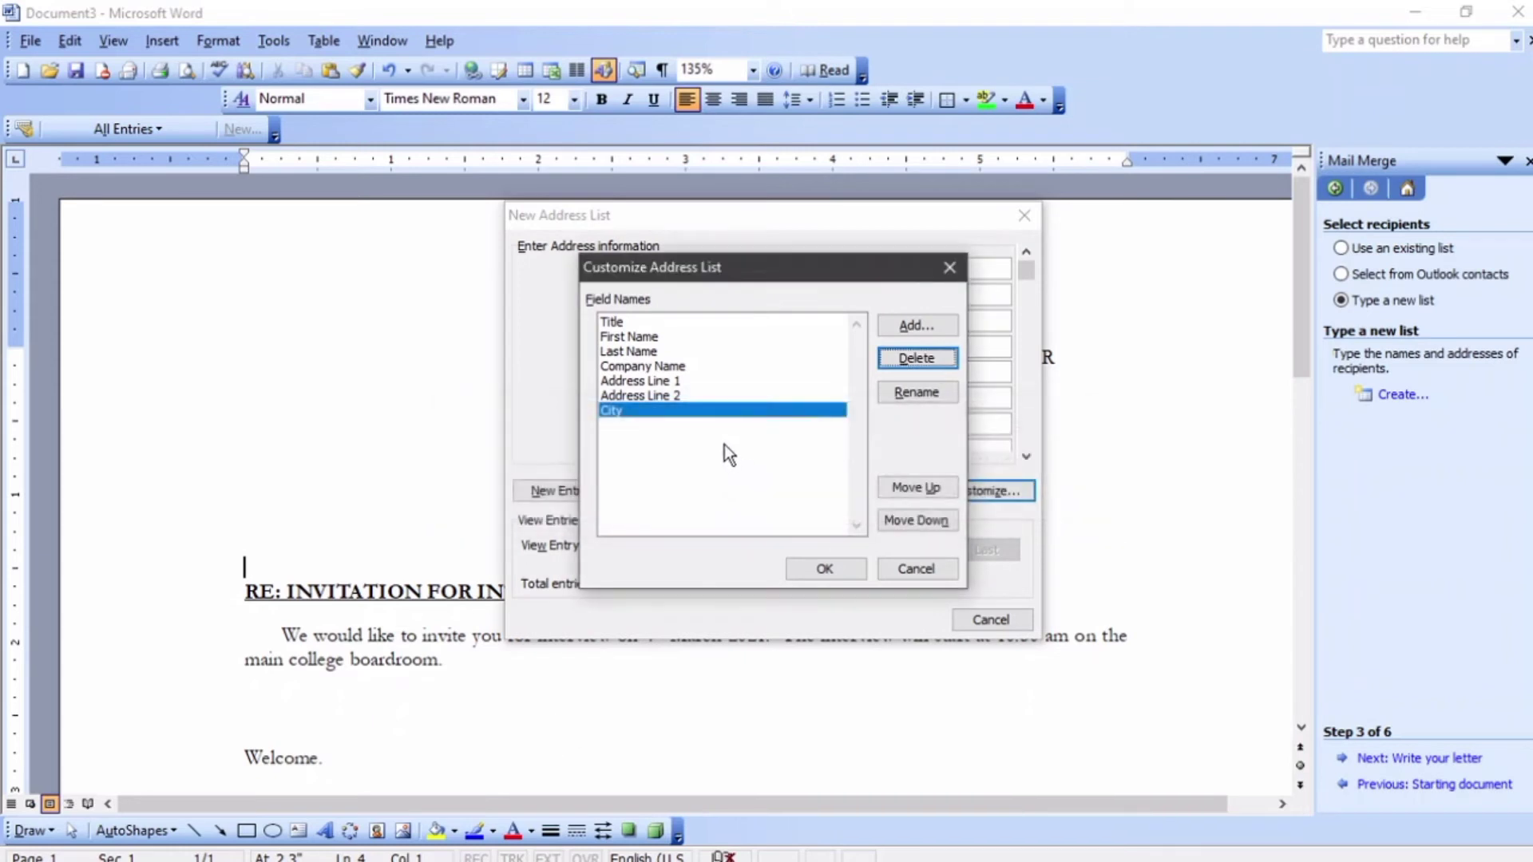
{"action": "left_click", "coordinate": [688, 395]}
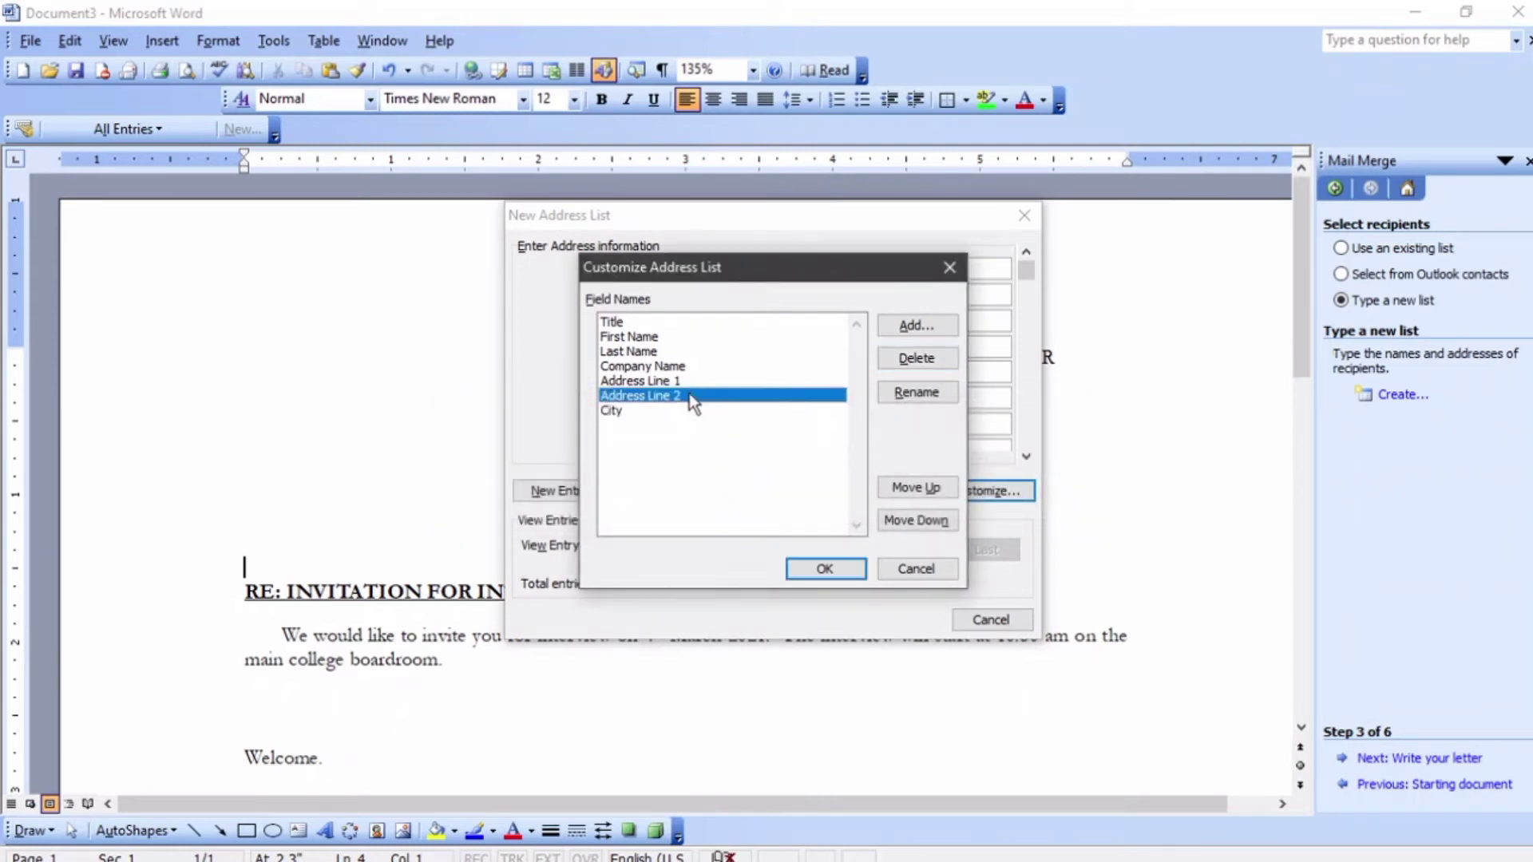
{"action": "left_click", "coordinate": [917, 358]}
{"action": "left_click", "coordinate": [732, 504]}
{"action": "left_click", "coordinate": [917, 358]}
{"action": "left_click", "coordinate": [732, 504]}
{"action": "left_click", "coordinate": [917, 358]}
{"action": "left_click", "coordinate": [733, 503]}
{"action": "left_click", "coordinate": [630, 322]}
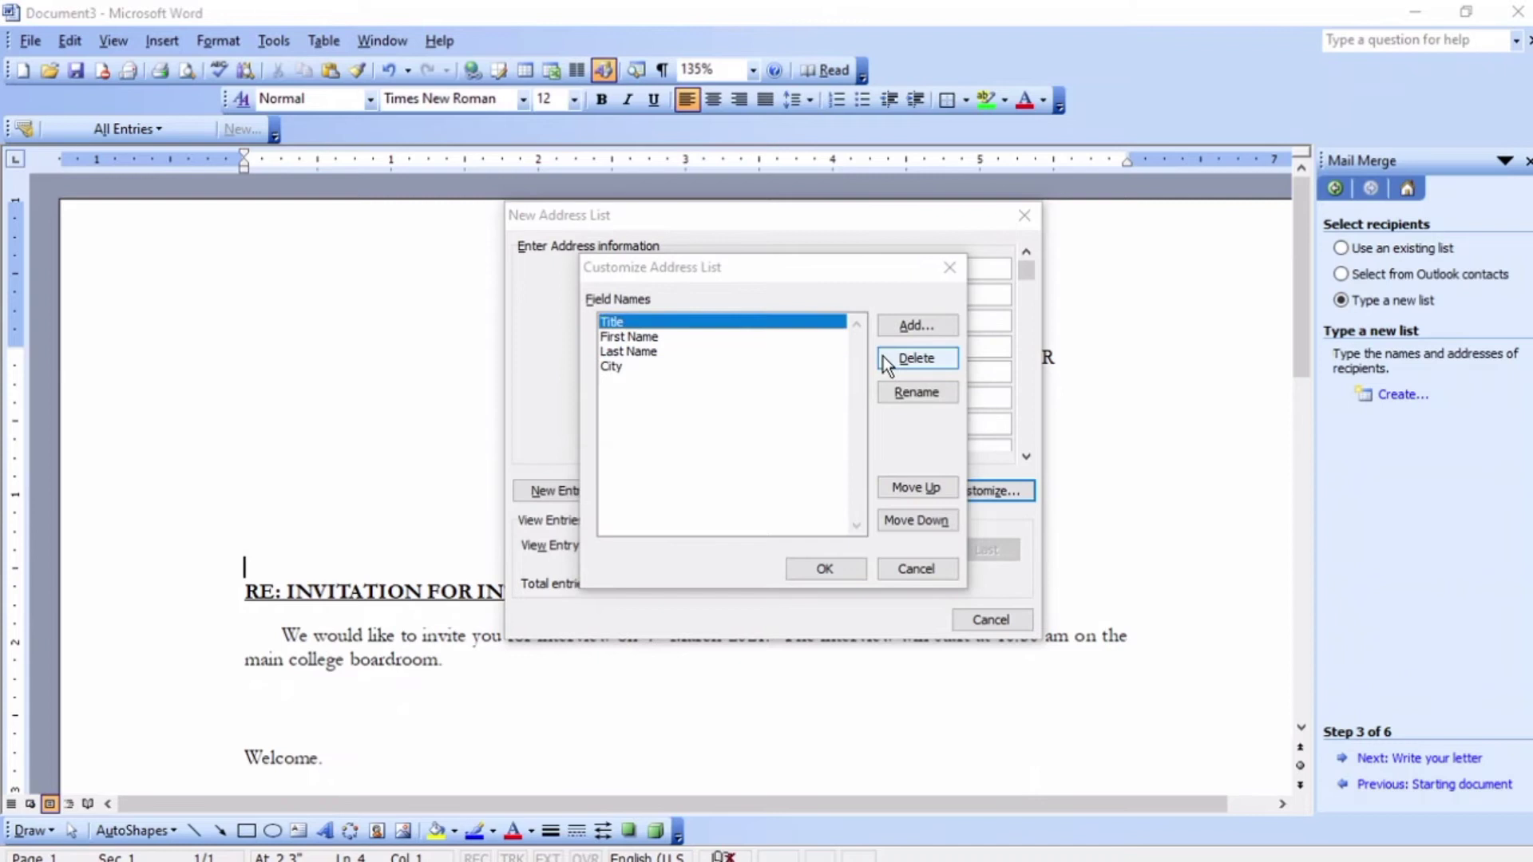
{"action": "left_click", "coordinate": [885, 358]}
{"action": "left_click", "coordinate": [732, 504]}
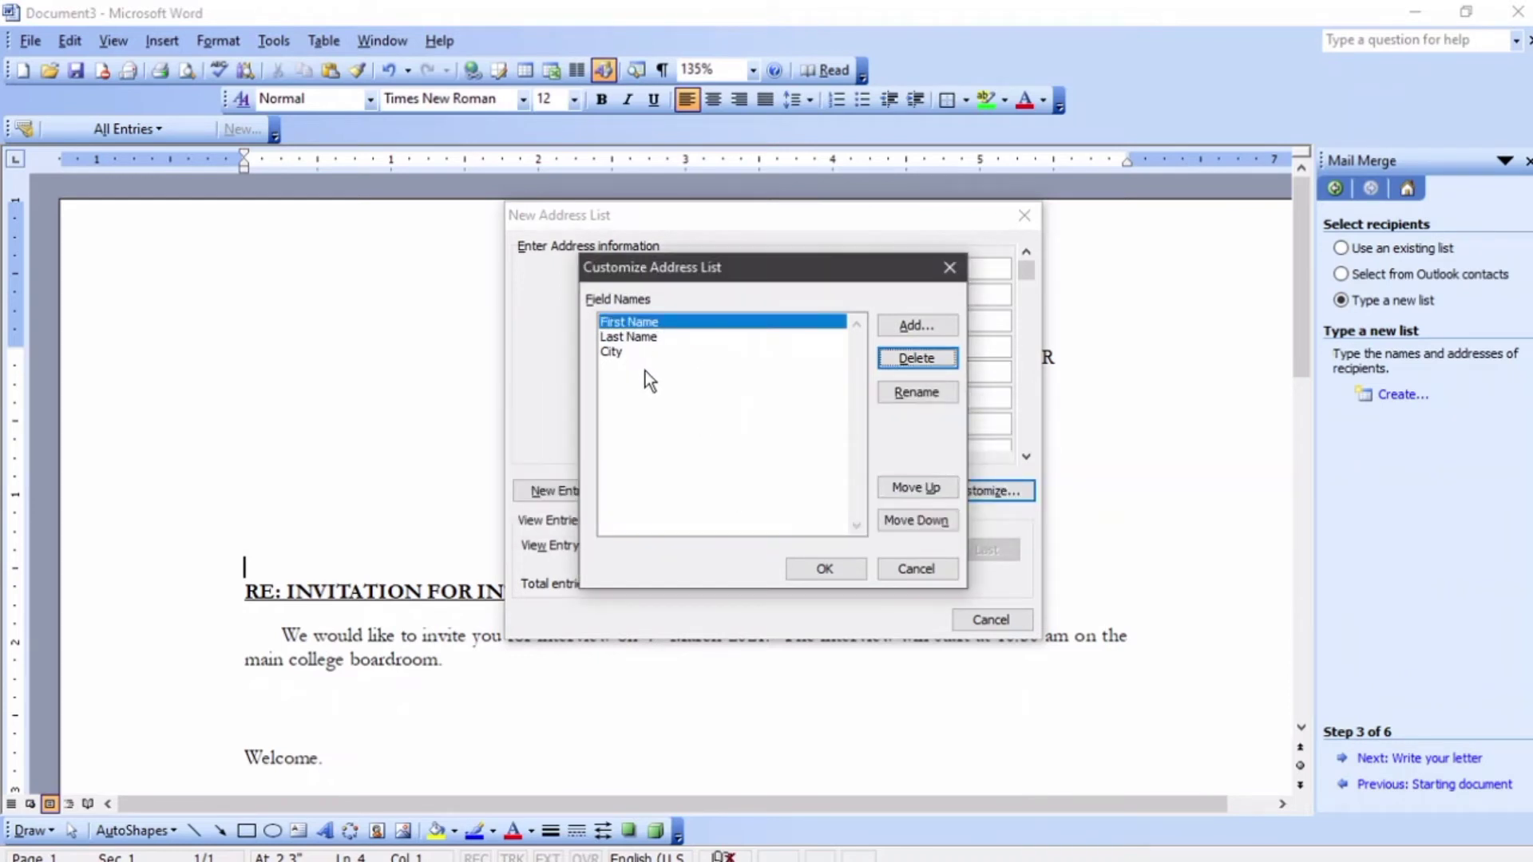
- Rename the City field to Town and keep the customised fields
{"action": "left_click", "coordinate": [621, 351]}
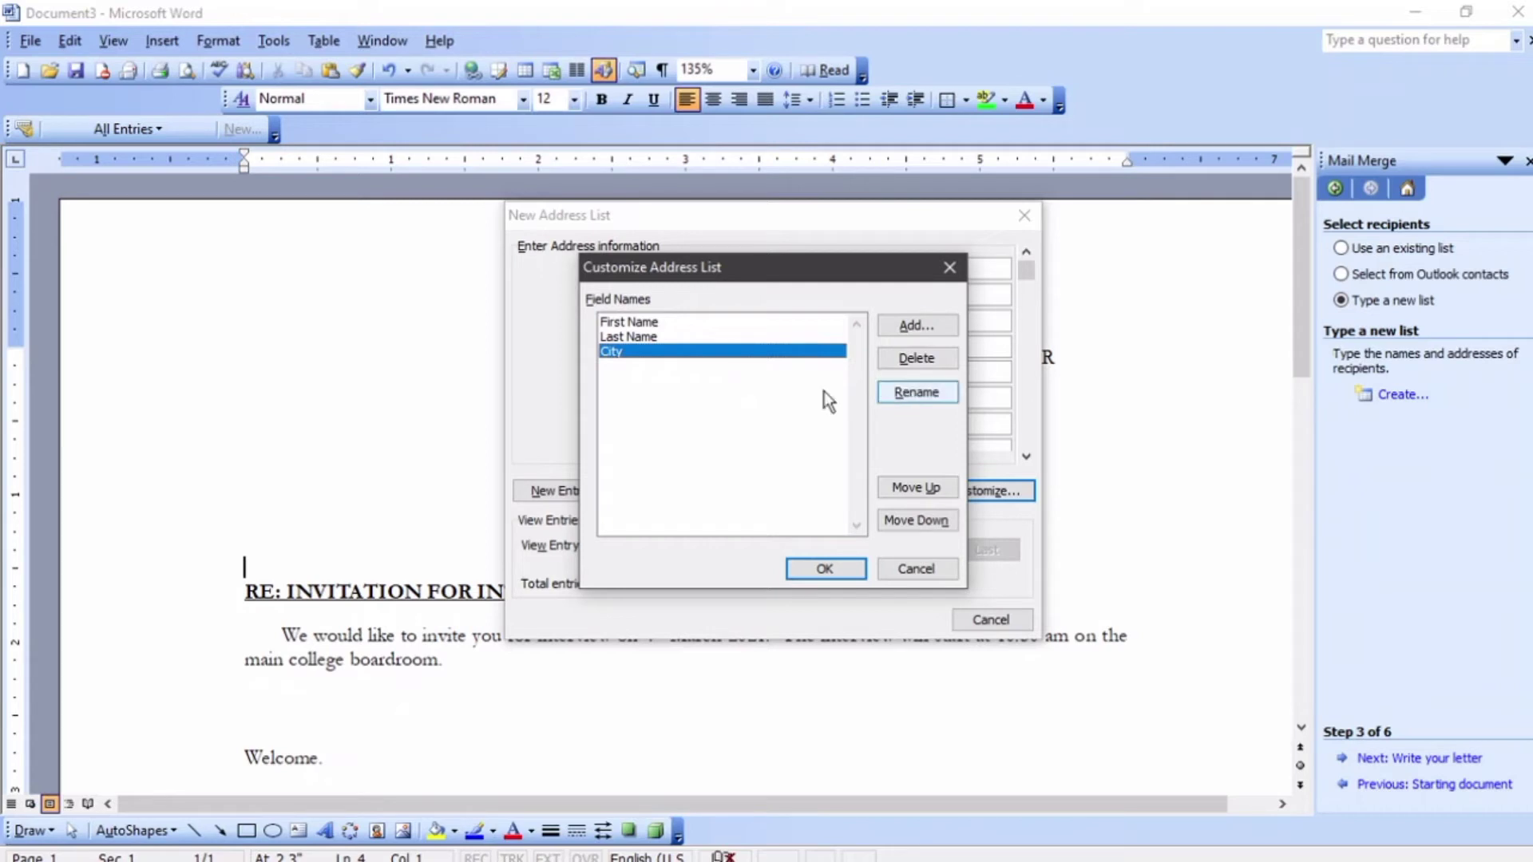
{"action": "left_click", "coordinate": [908, 391]}
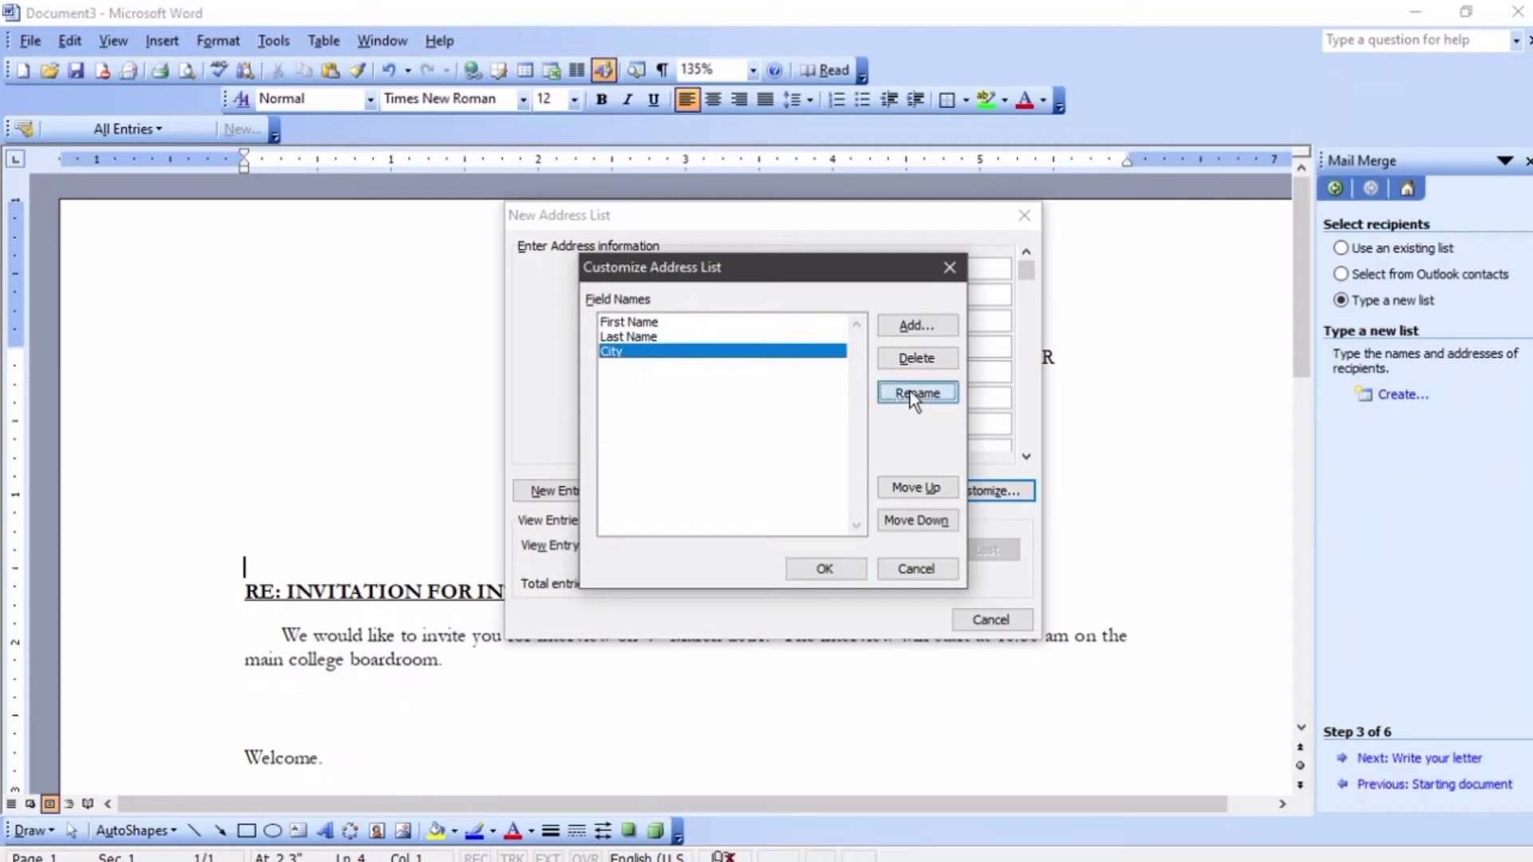
{"action": "type", "text": "Town"}
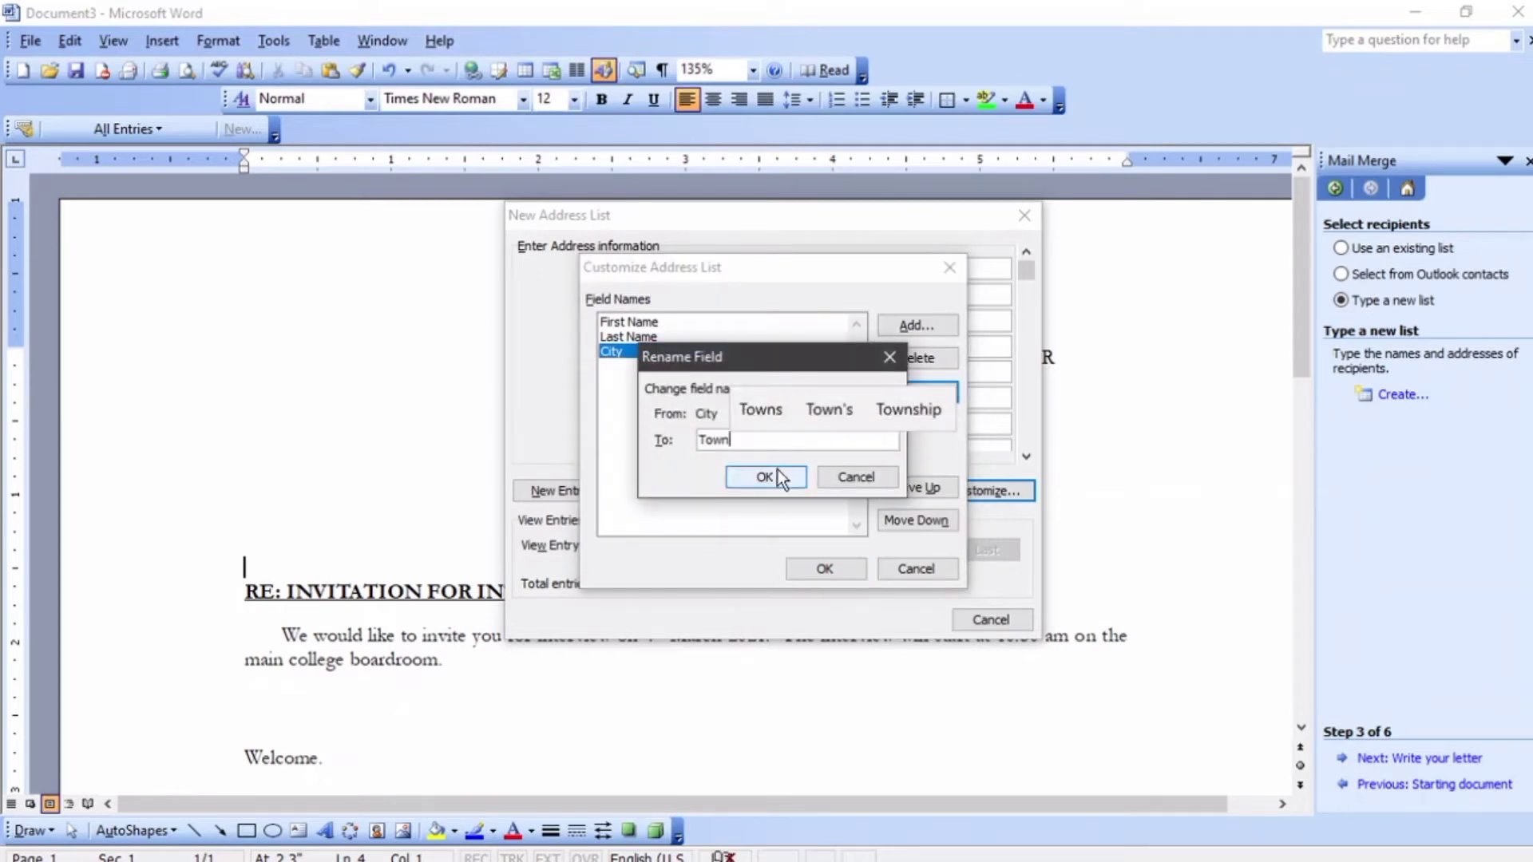
{"action": "left_click", "coordinate": [778, 473]}
{"action": "left_click", "coordinate": [823, 569]}
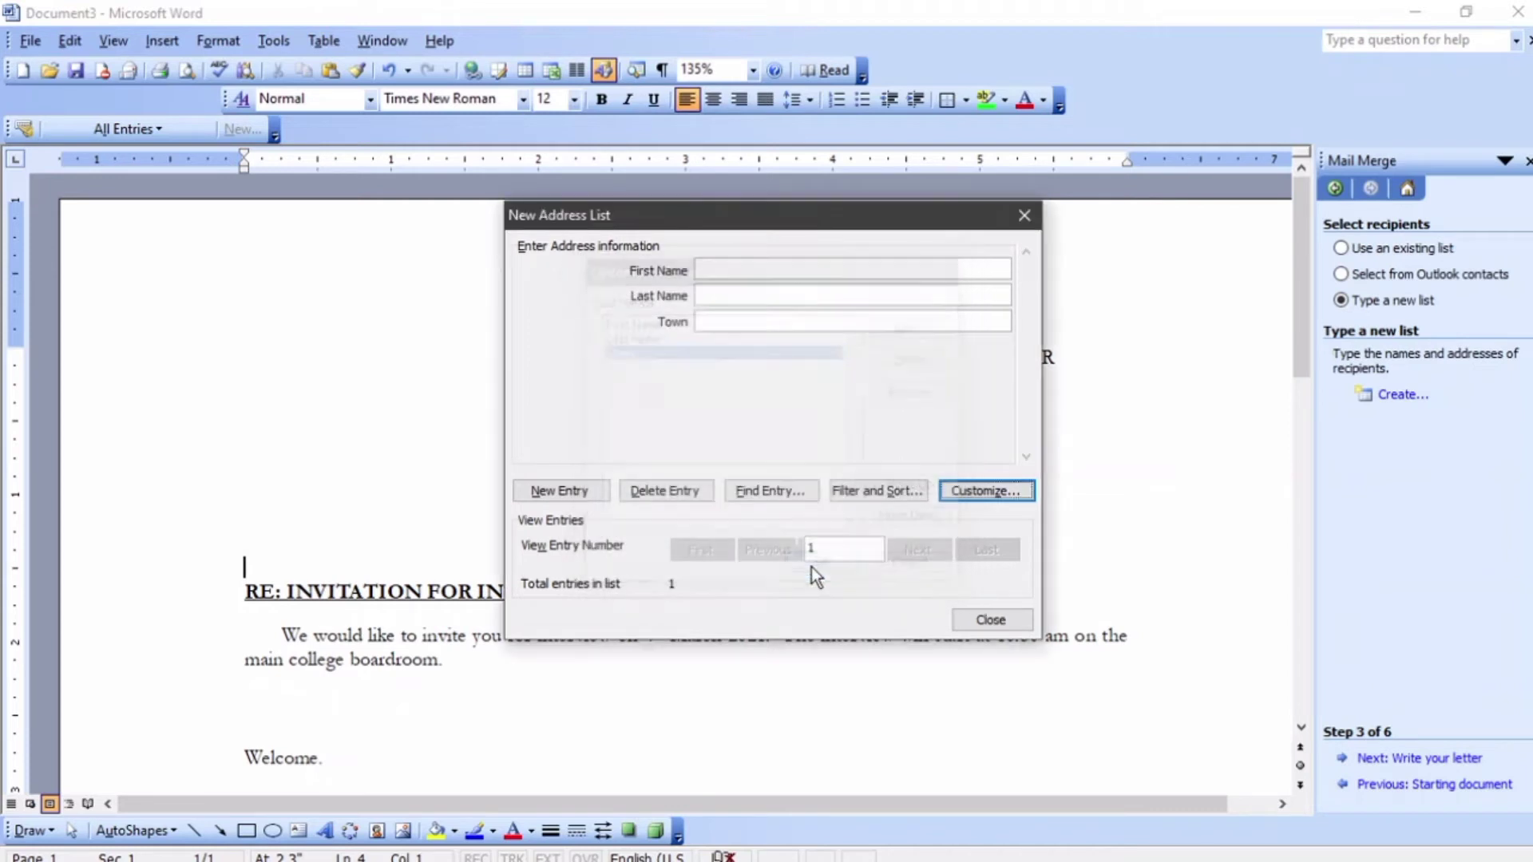
- Enter the first two recipients, each with first name, last name and town
{"action": "left_click", "coordinate": [768, 272]}
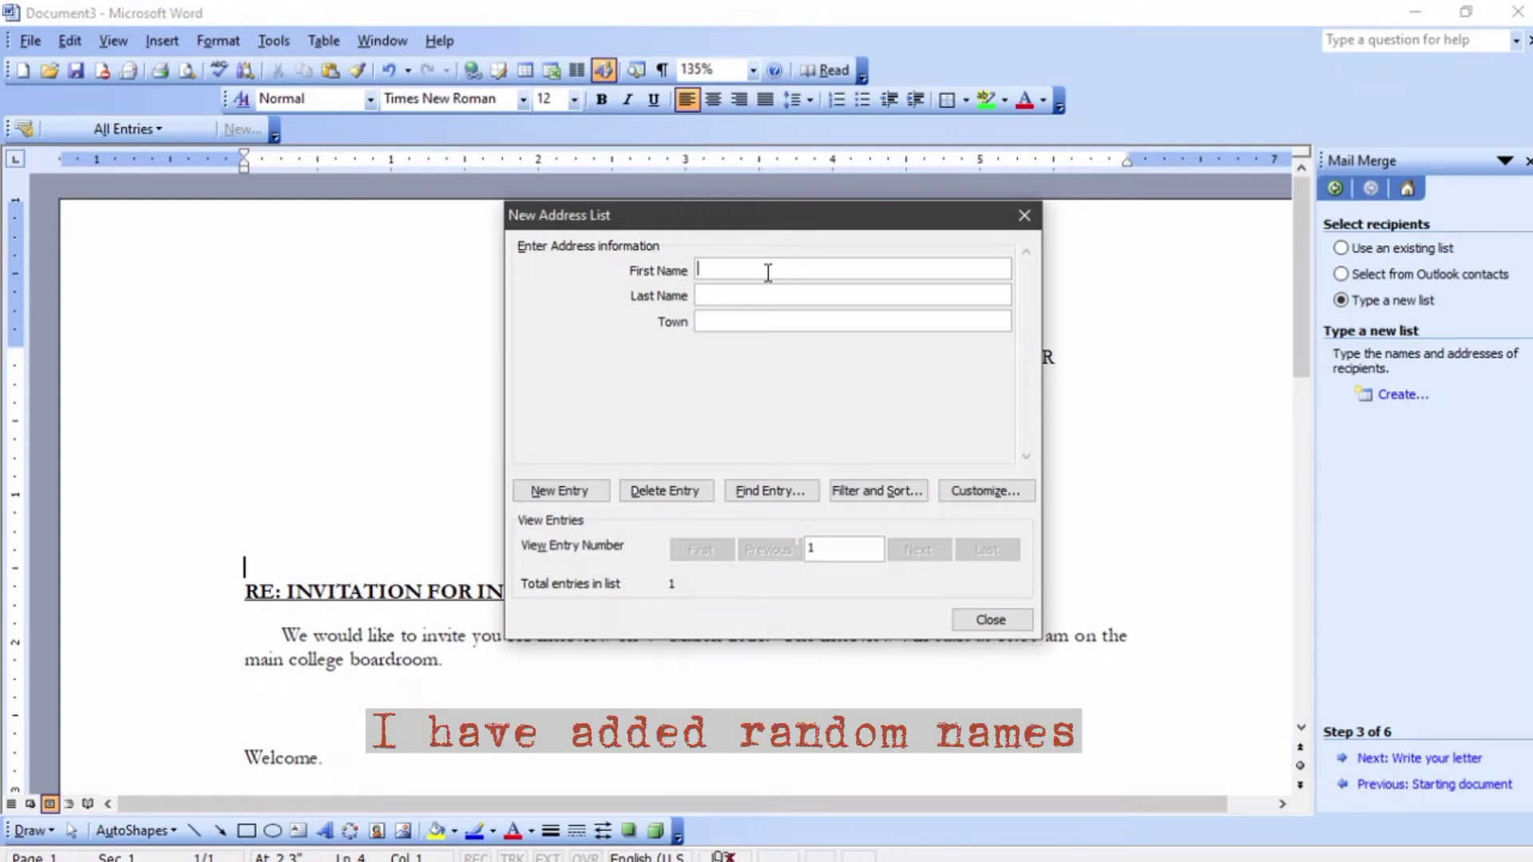
{"action": "key", "text": "Tab"}
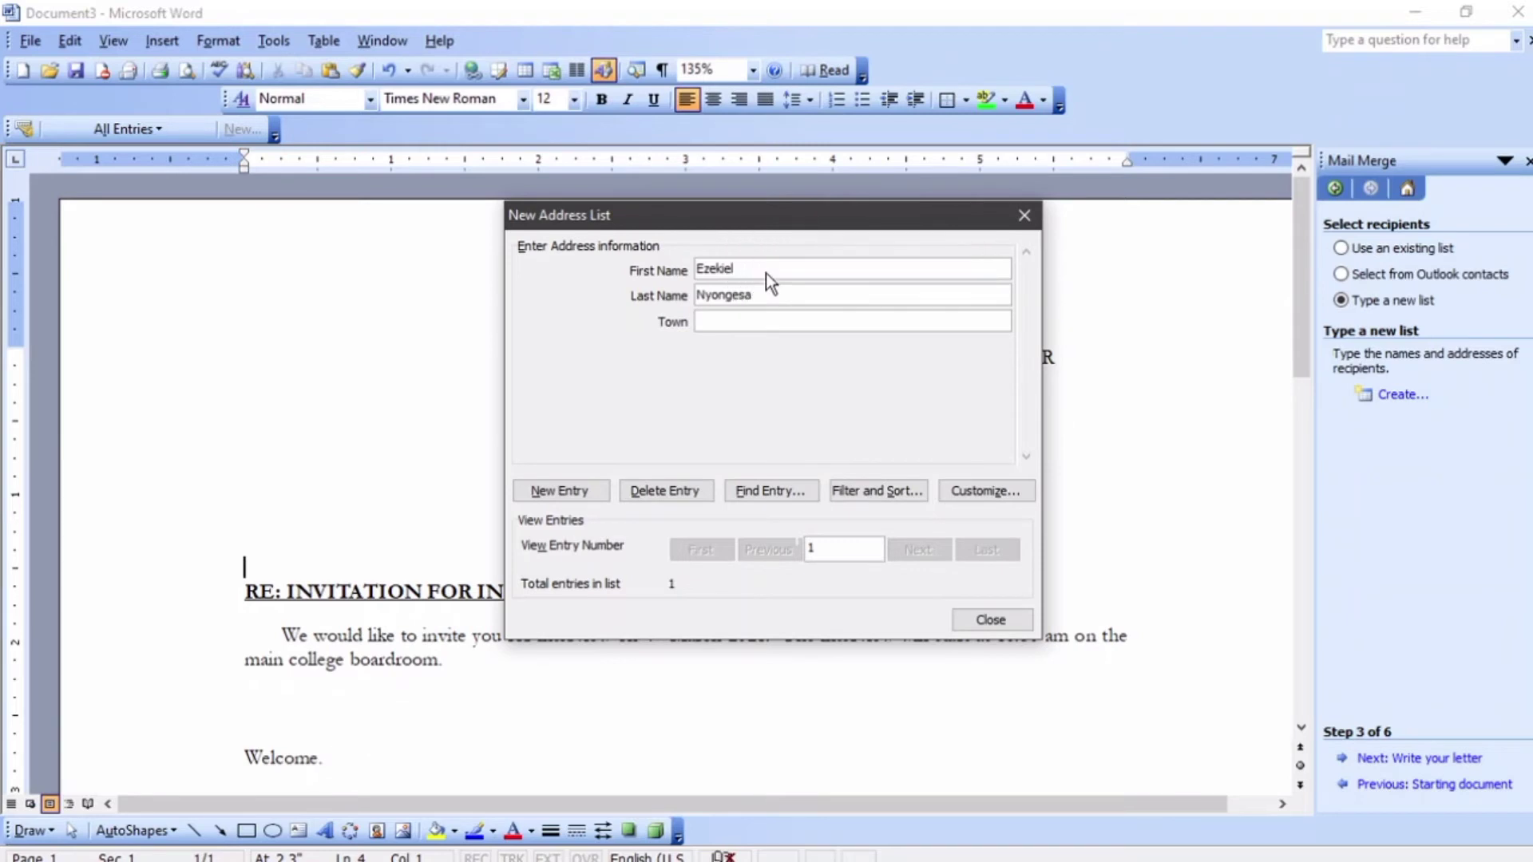
{"action": "left_click", "coordinate": [777, 316]}
{"action": "type", "text": "Molo"}
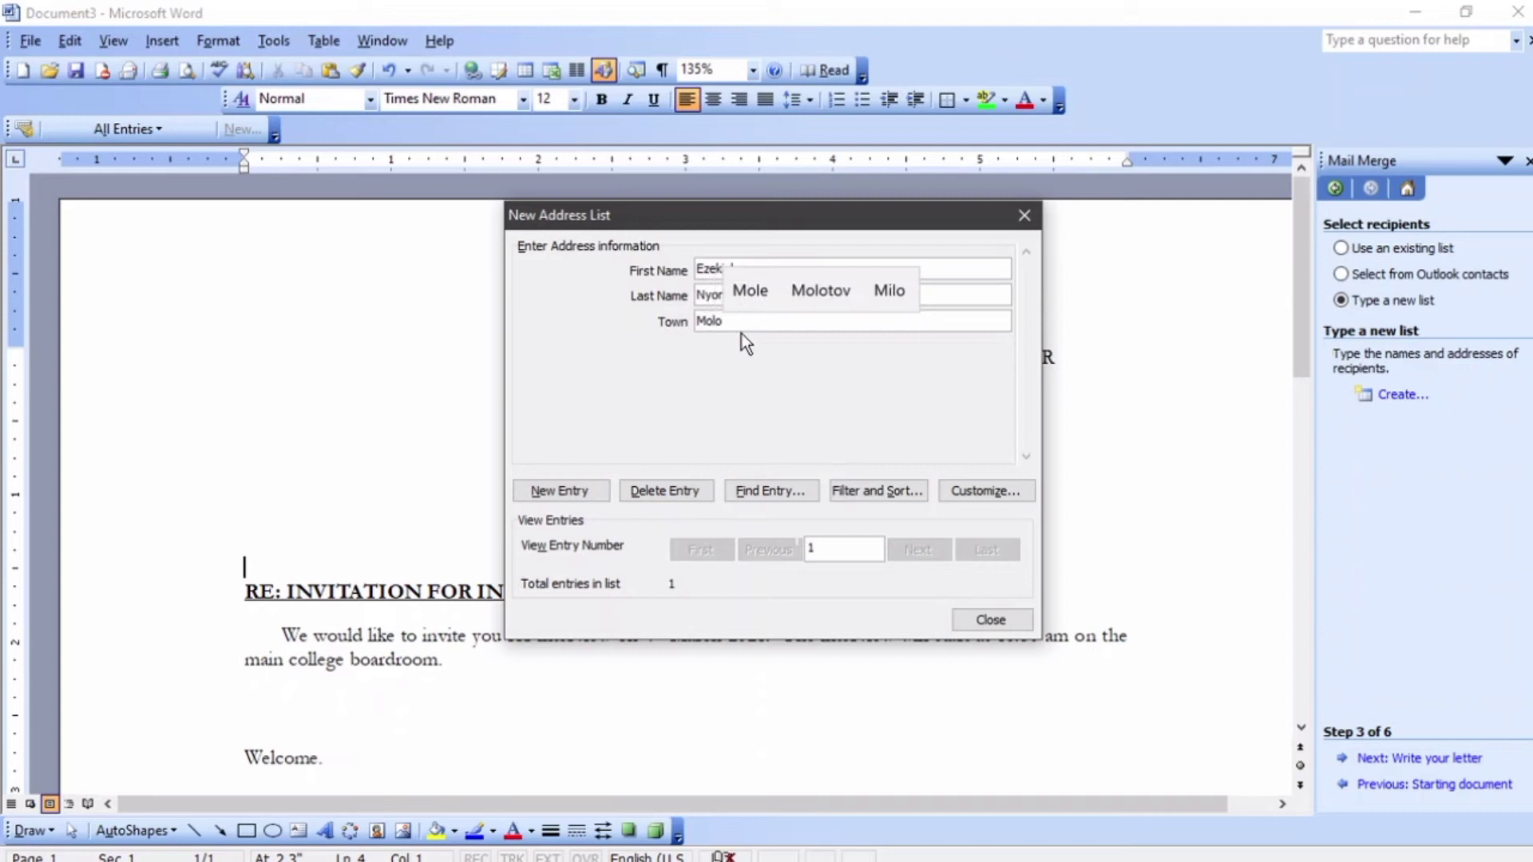
{"action": "left_click", "coordinate": [581, 494]}
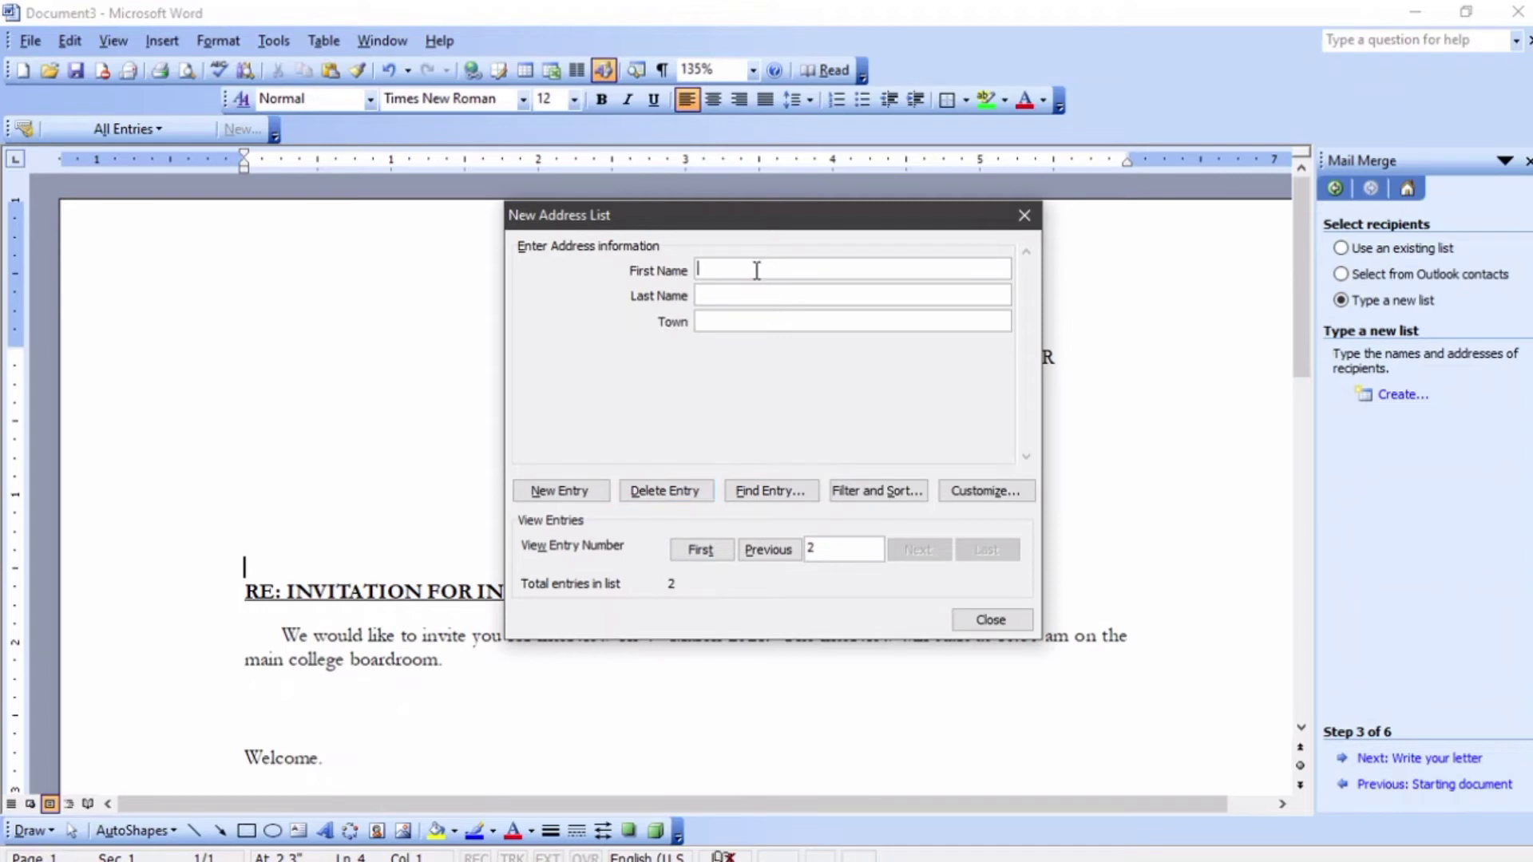
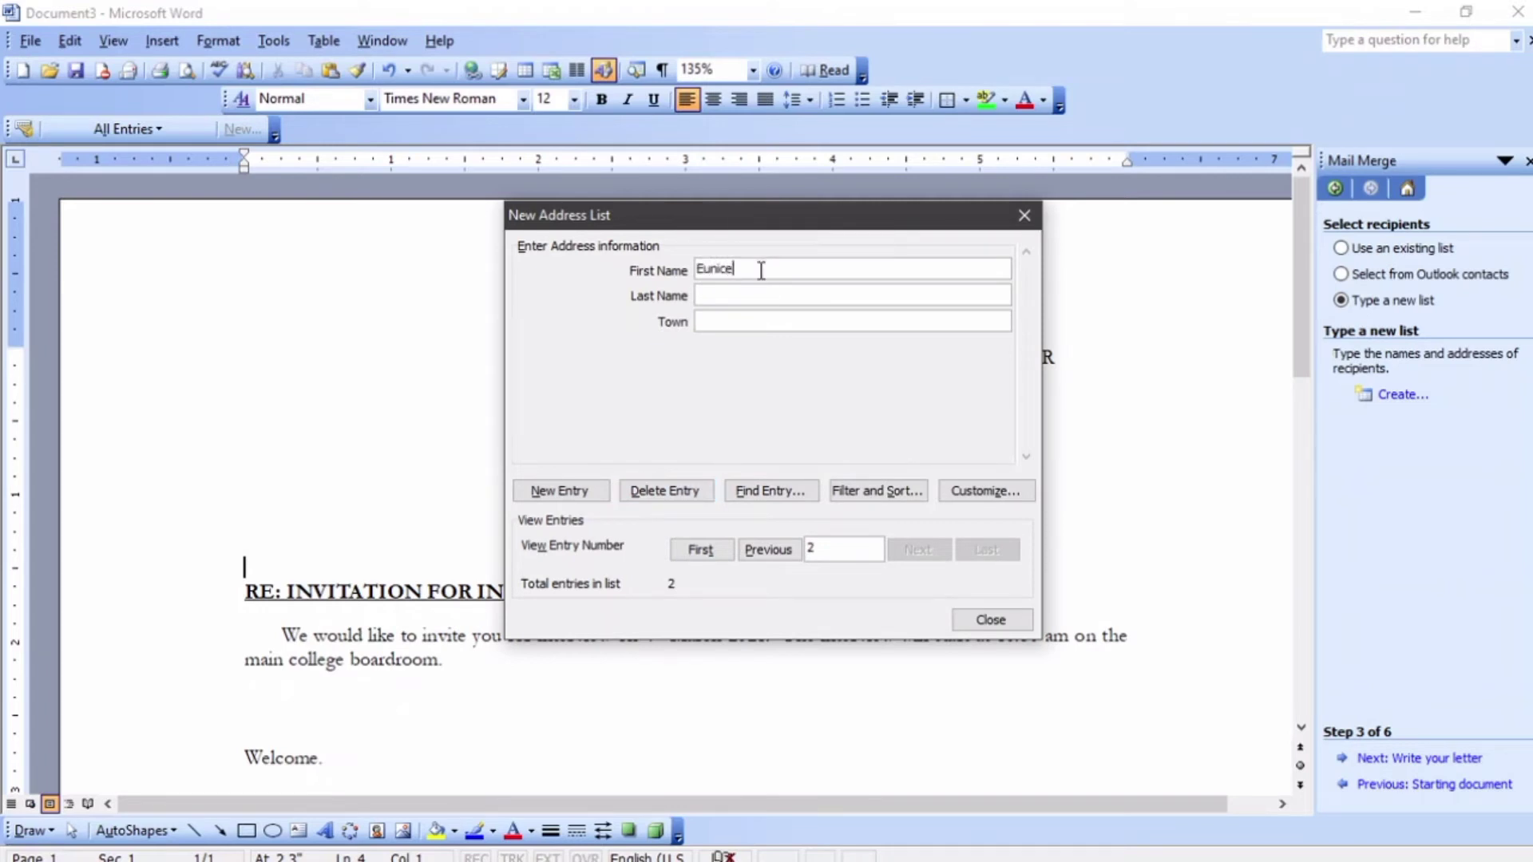
{"action": "key", "text": "Tab"}
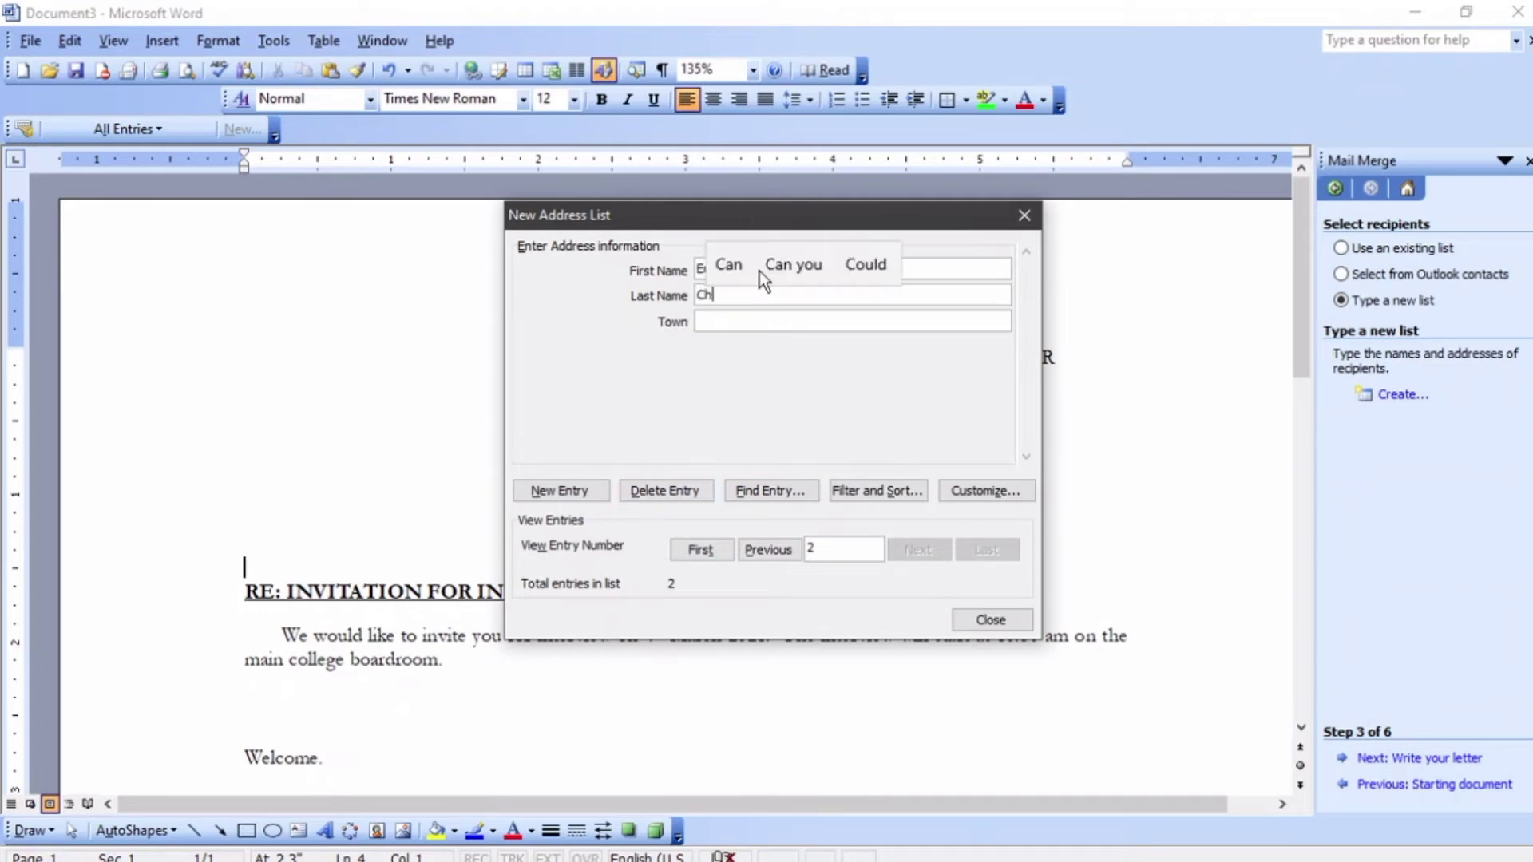
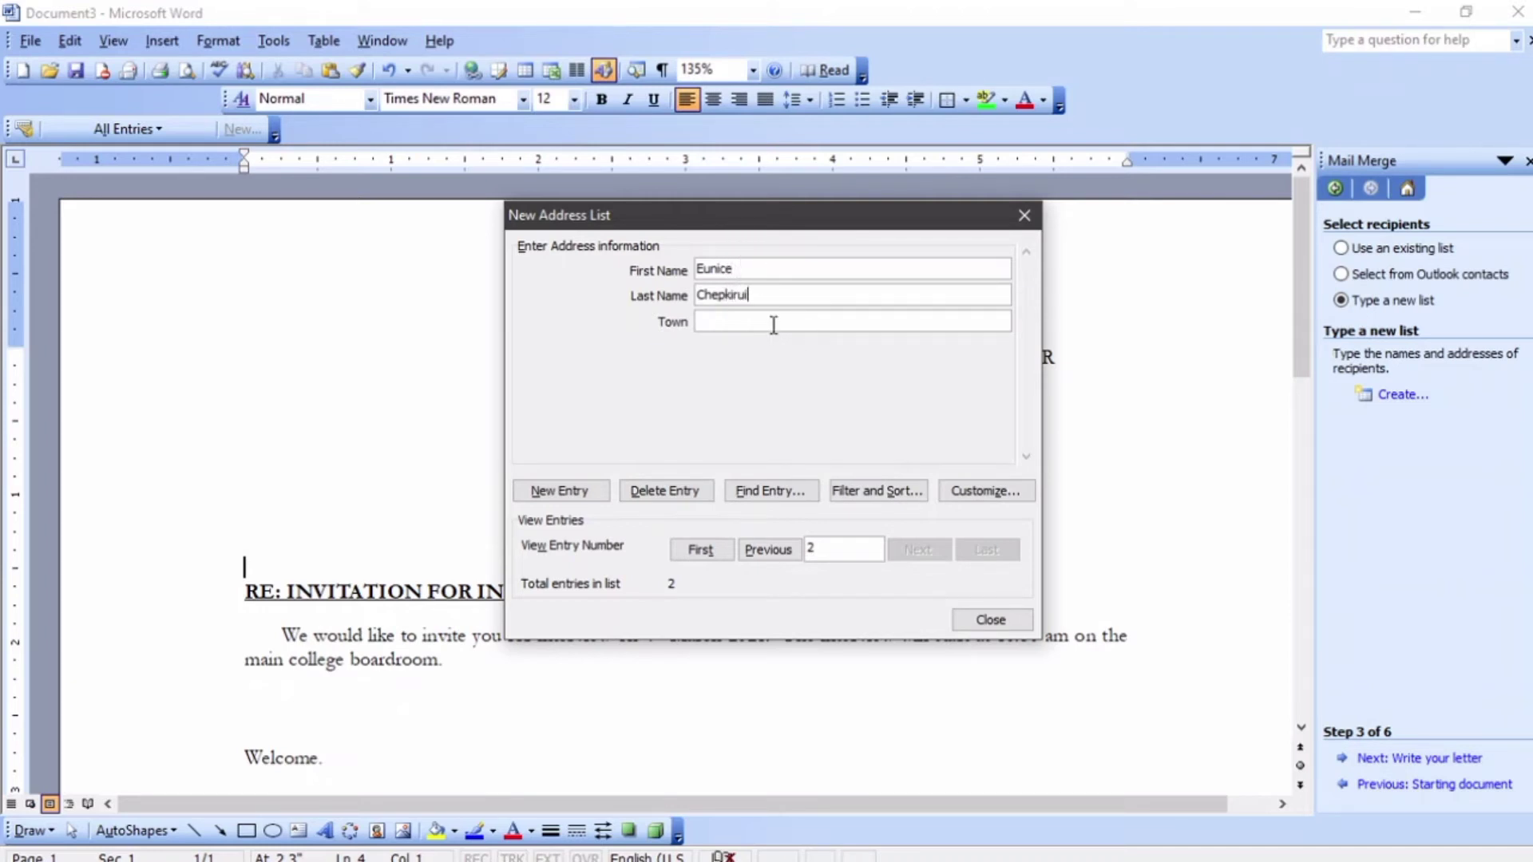
{"action": "left_click", "coordinate": [774, 324]}
{"action": "type", "text": "Elburggon"}
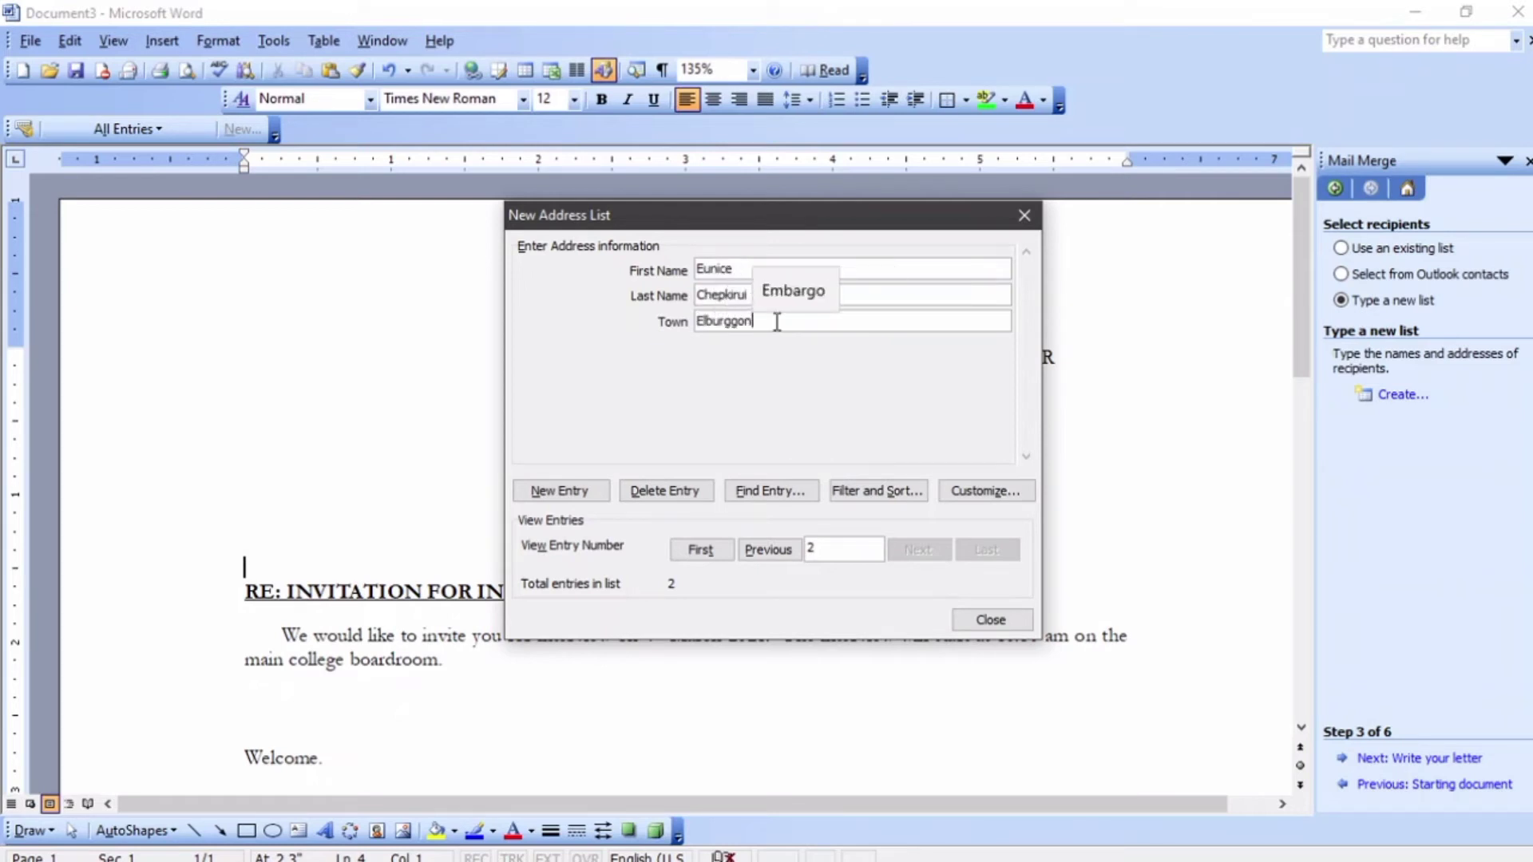
{"action": "key", "text": "BackSpace"}
{"action": "key", "text": "BackSpace"}
{"action": "key", "text": "BackSpace"}
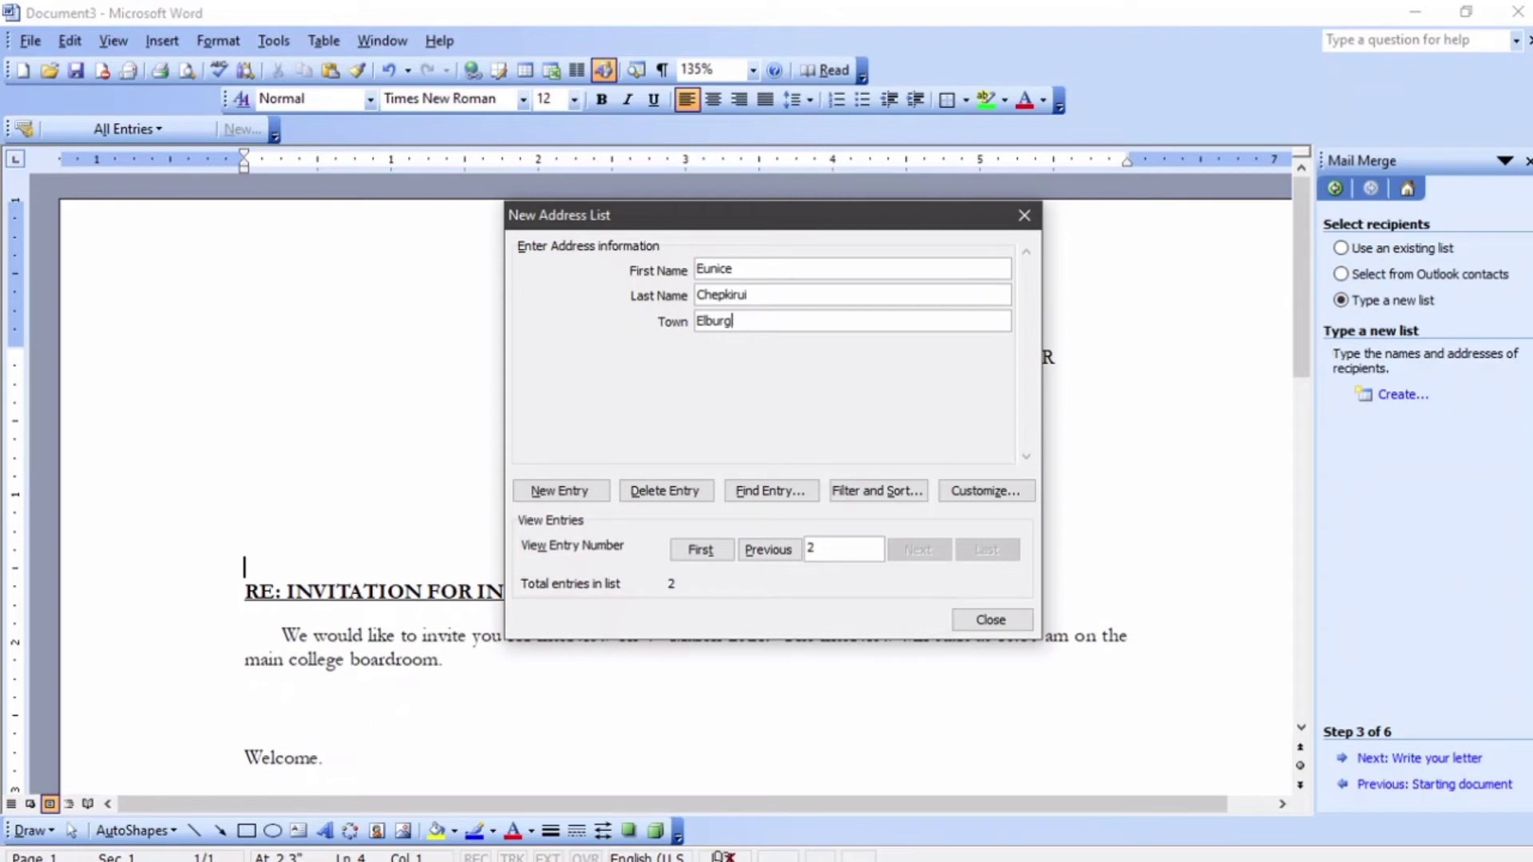
{"action": "type", "text": "on"}
{"action": "left_click", "coordinate": [568, 492]}
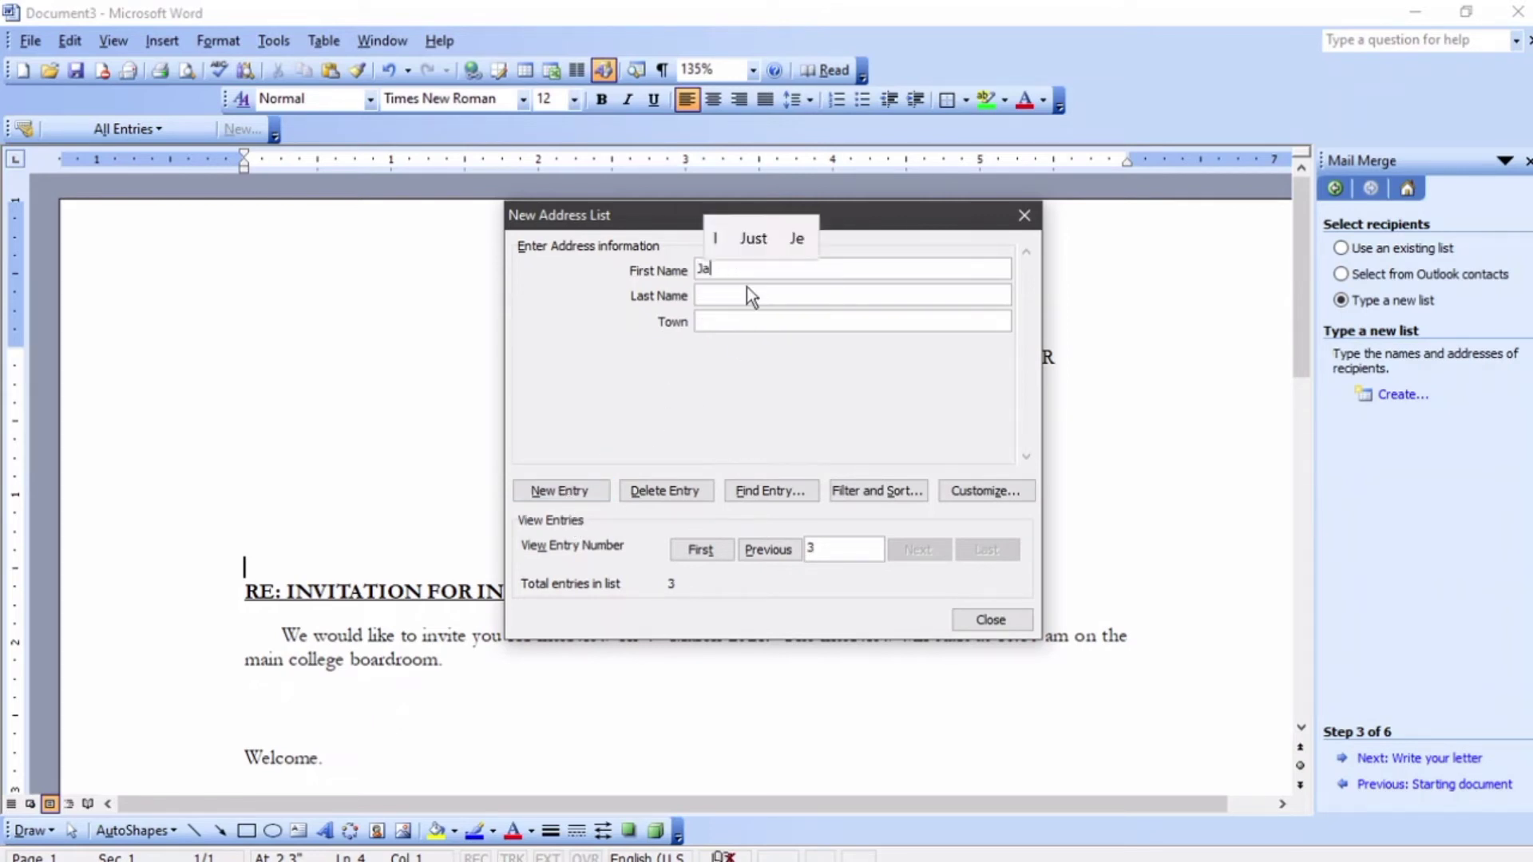
- Add three more recipients with their first names, last names and towns
{"action": "left_click", "coordinate": [746, 289]}
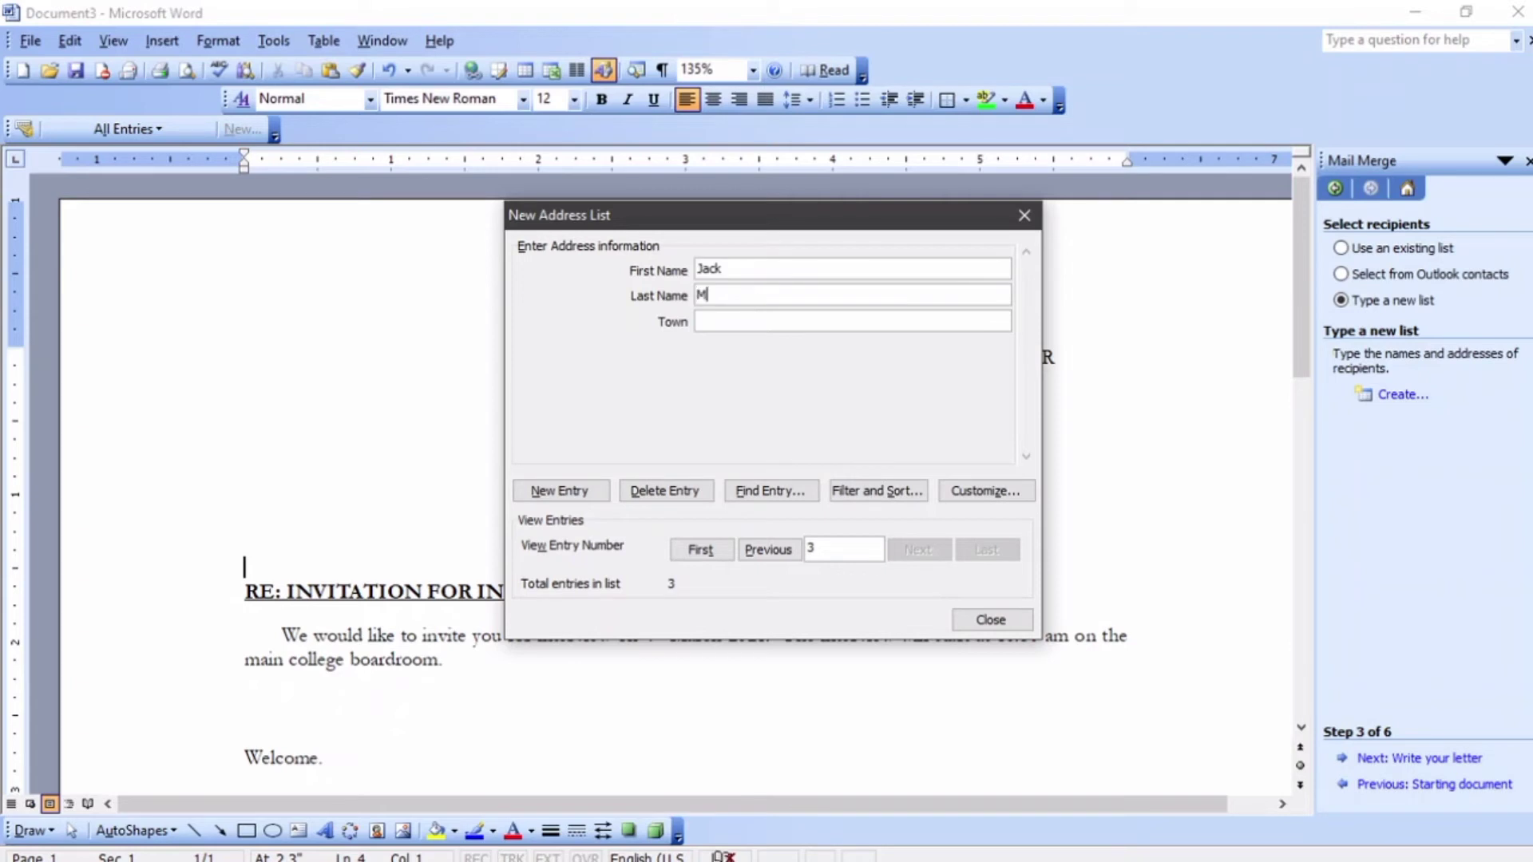
{"action": "left_click", "coordinate": [727, 323]}
{"action": "type", "text": "Nakuru"}
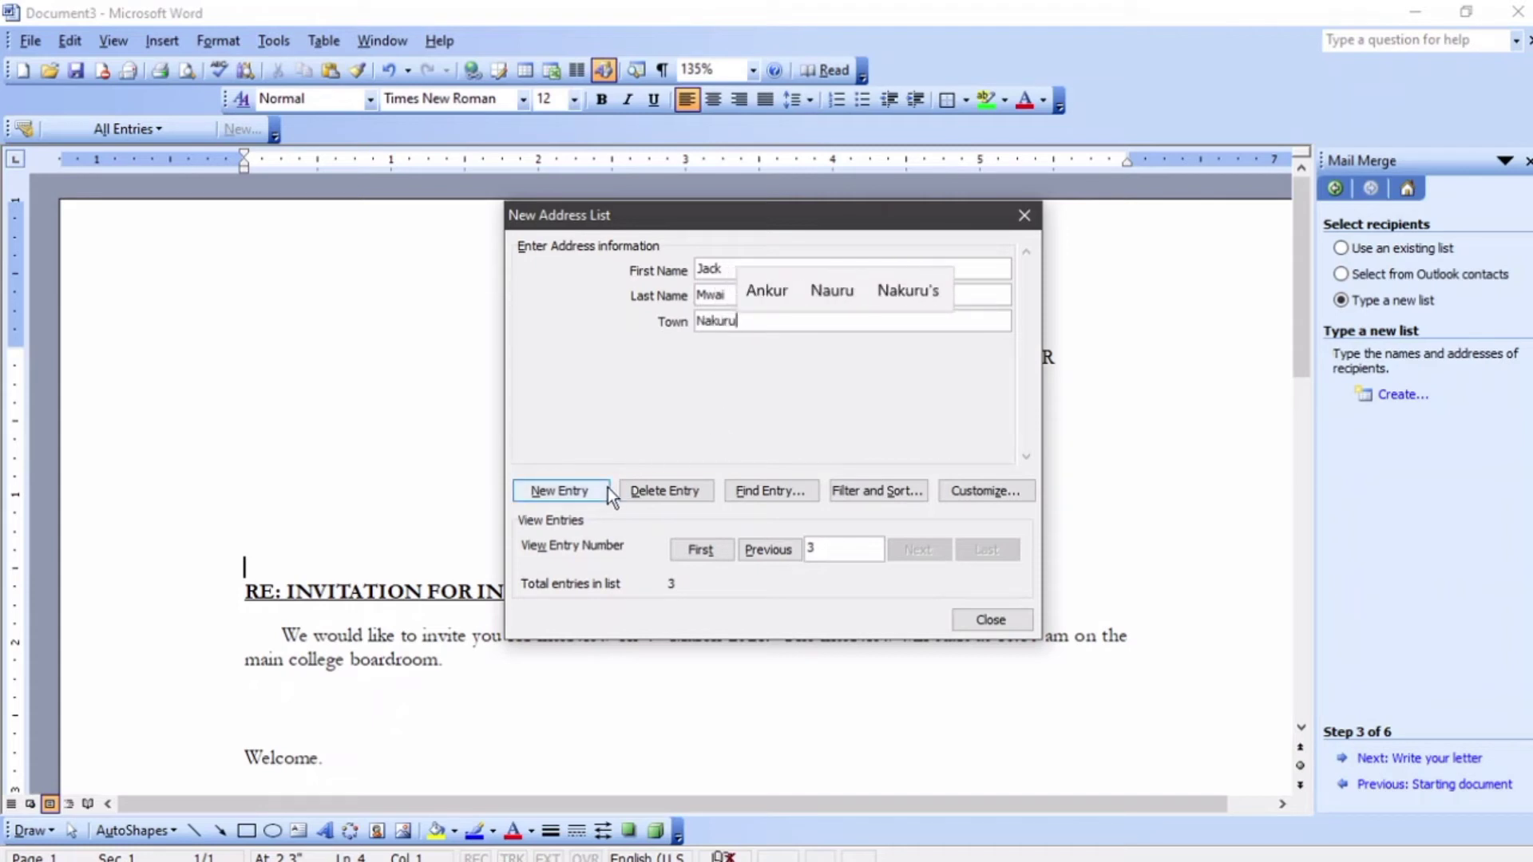
{"action": "left_click", "coordinate": [608, 490]}
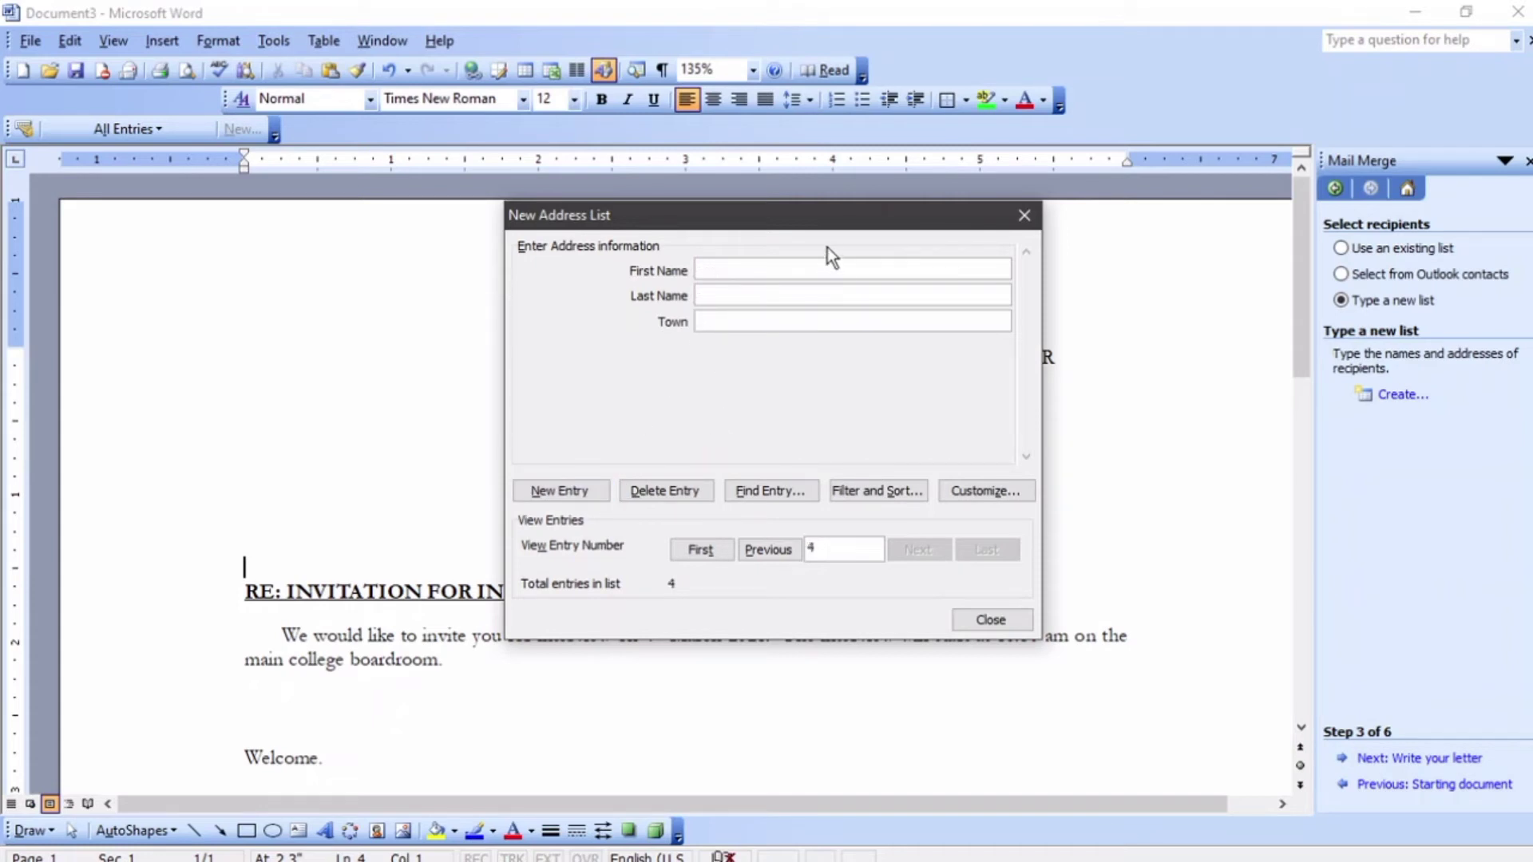
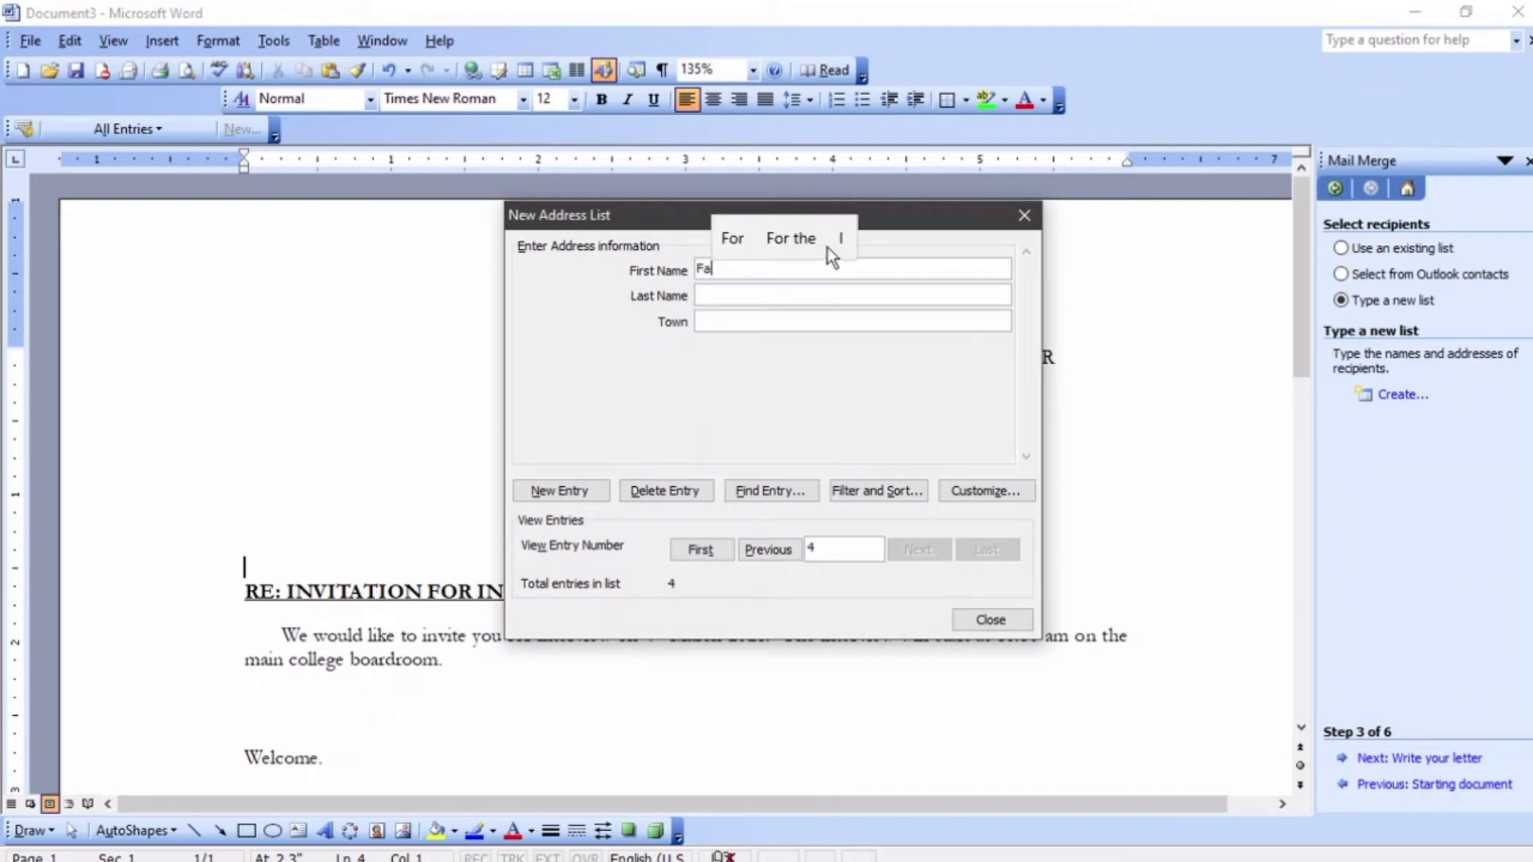
{"action": "left_click", "coordinate": [724, 297]}
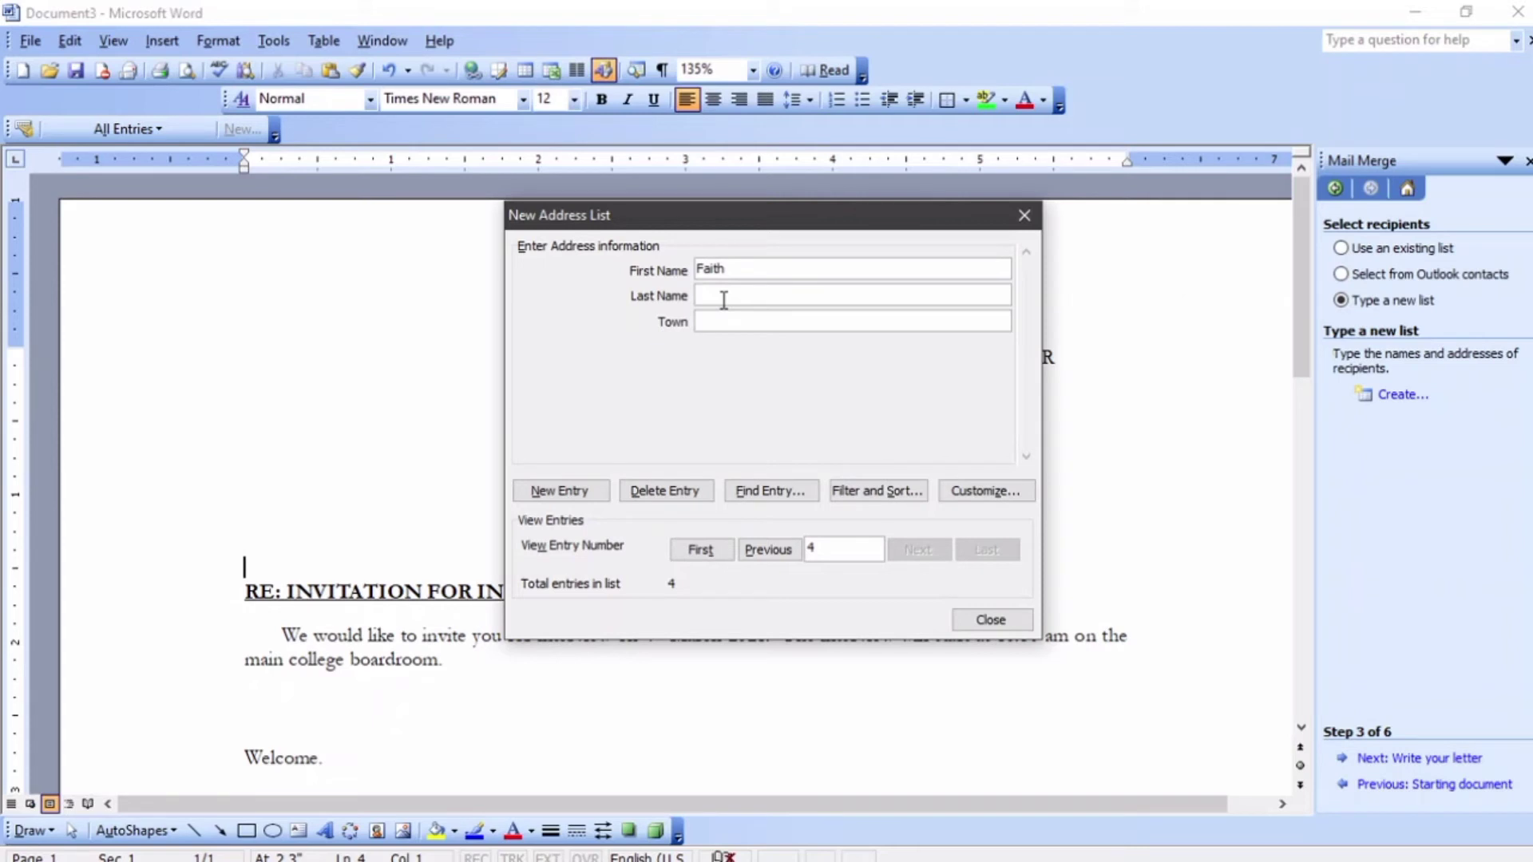
{"action": "left_click", "coordinate": [737, 321]}
{"action": "type", "text": "Njoro"}
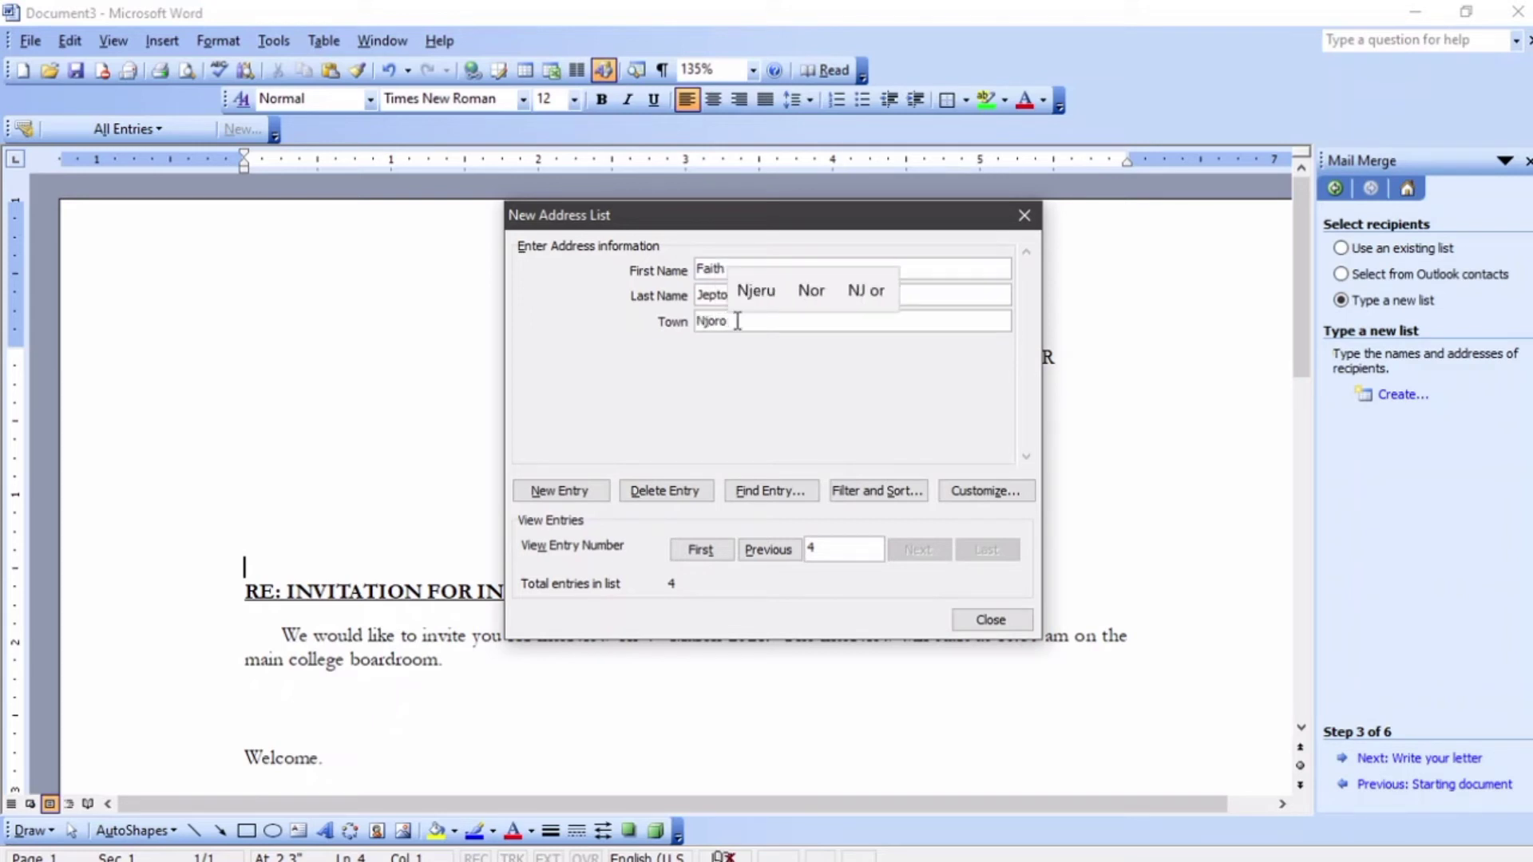
{"action": "left_click", "coordinate": [581, 490]}
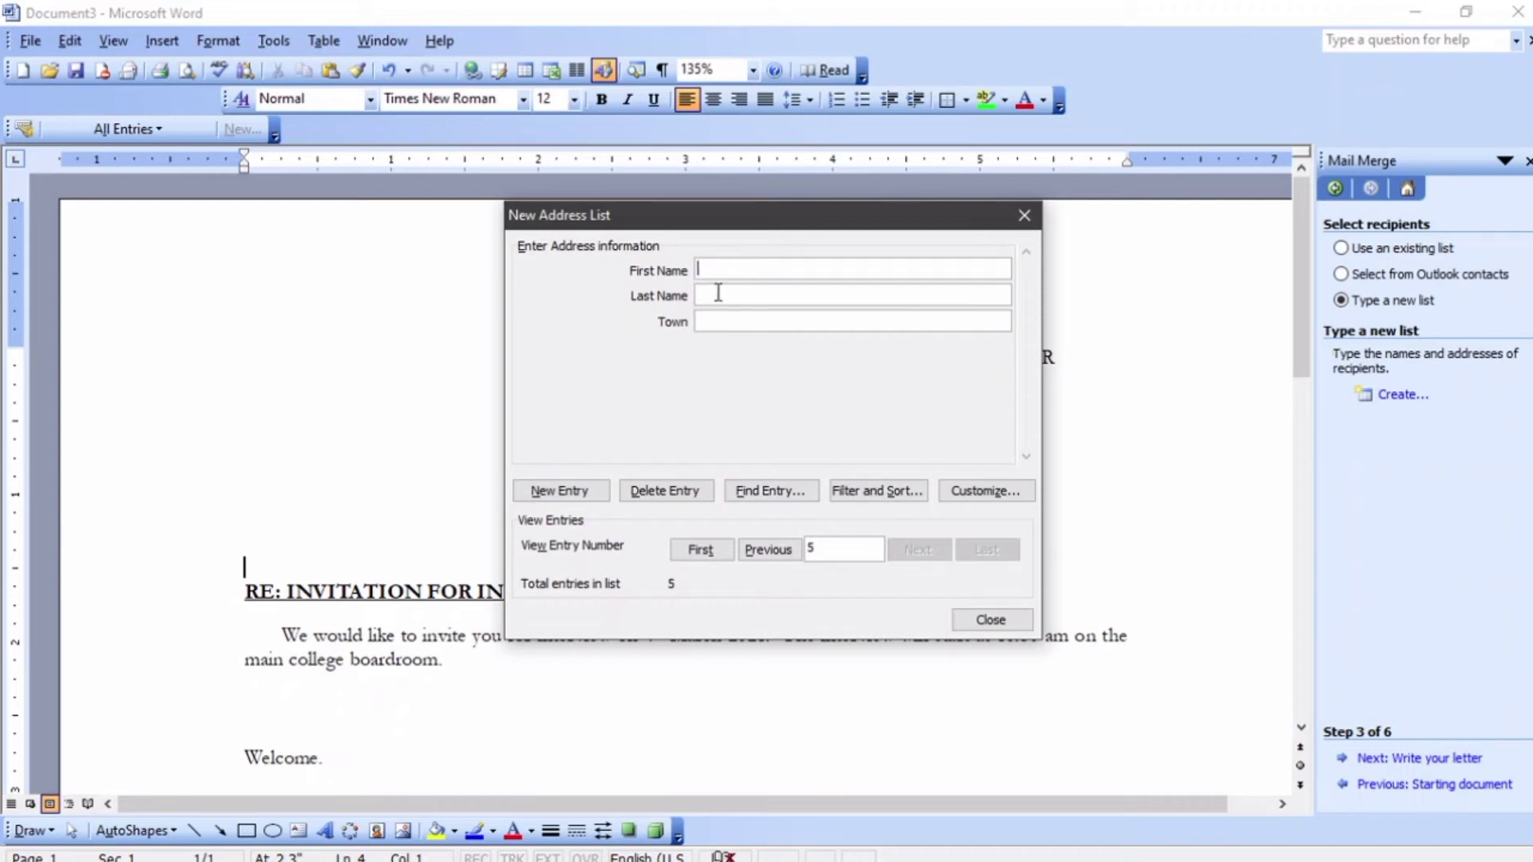
{"action": "left_click", "coordinate": [749, 289]}
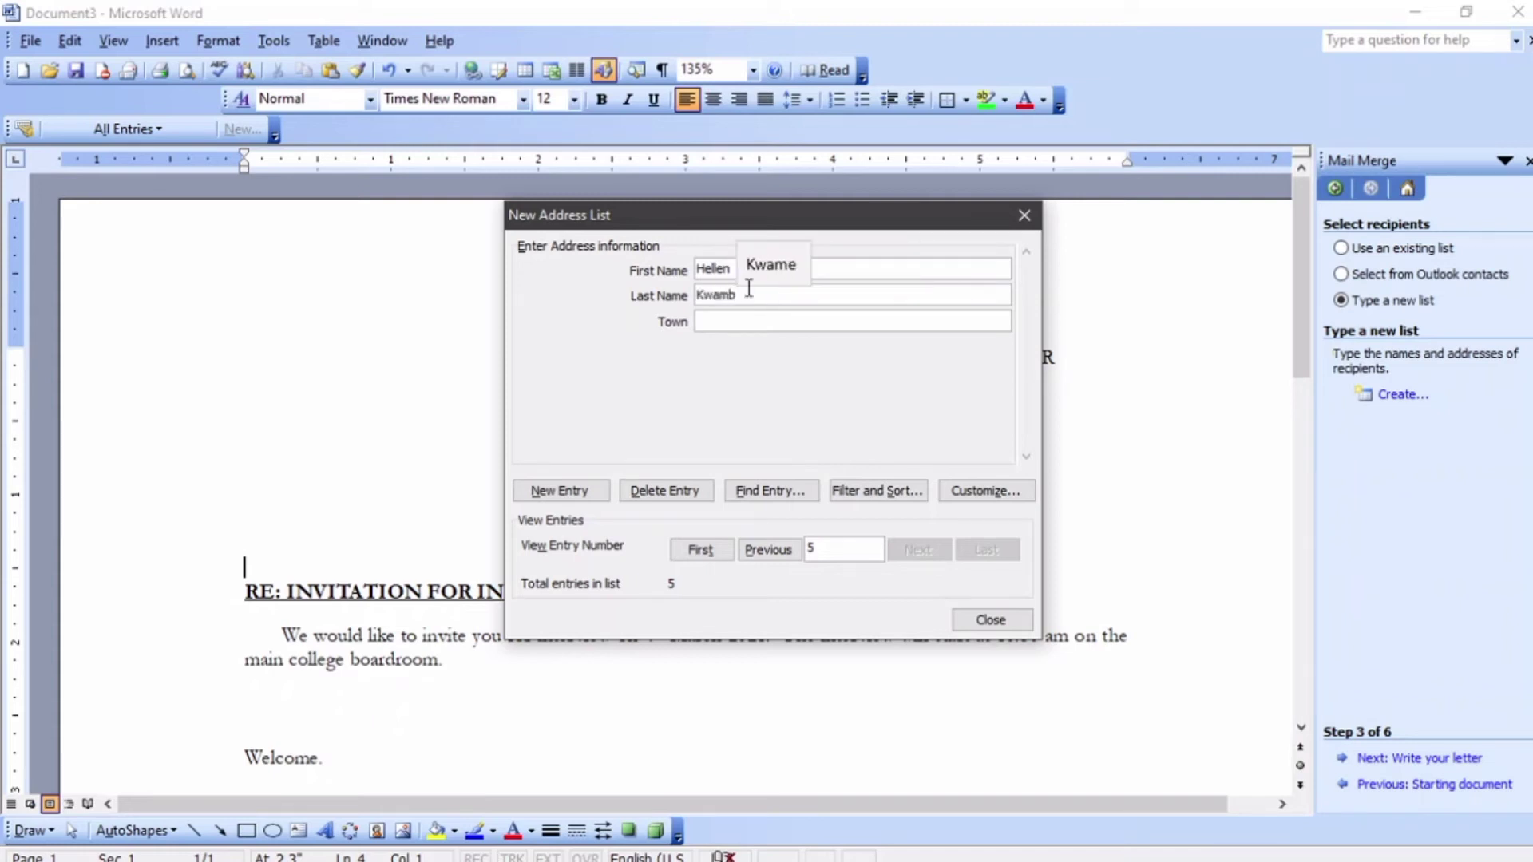
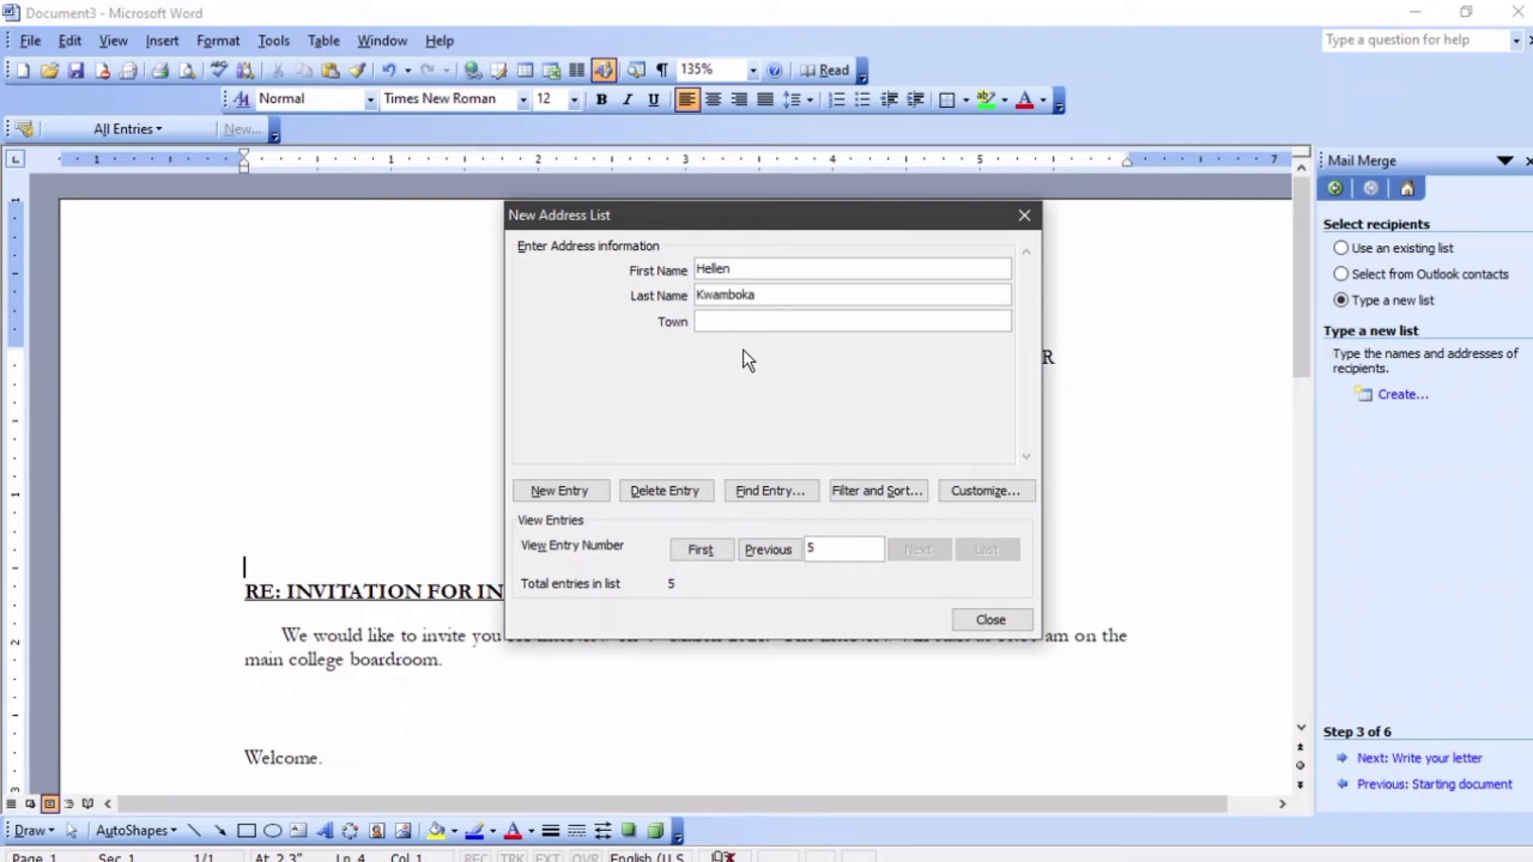
{"action": "left_click", "coordinate": [717, 320]}
{"action": "type", "text": "Molo"}
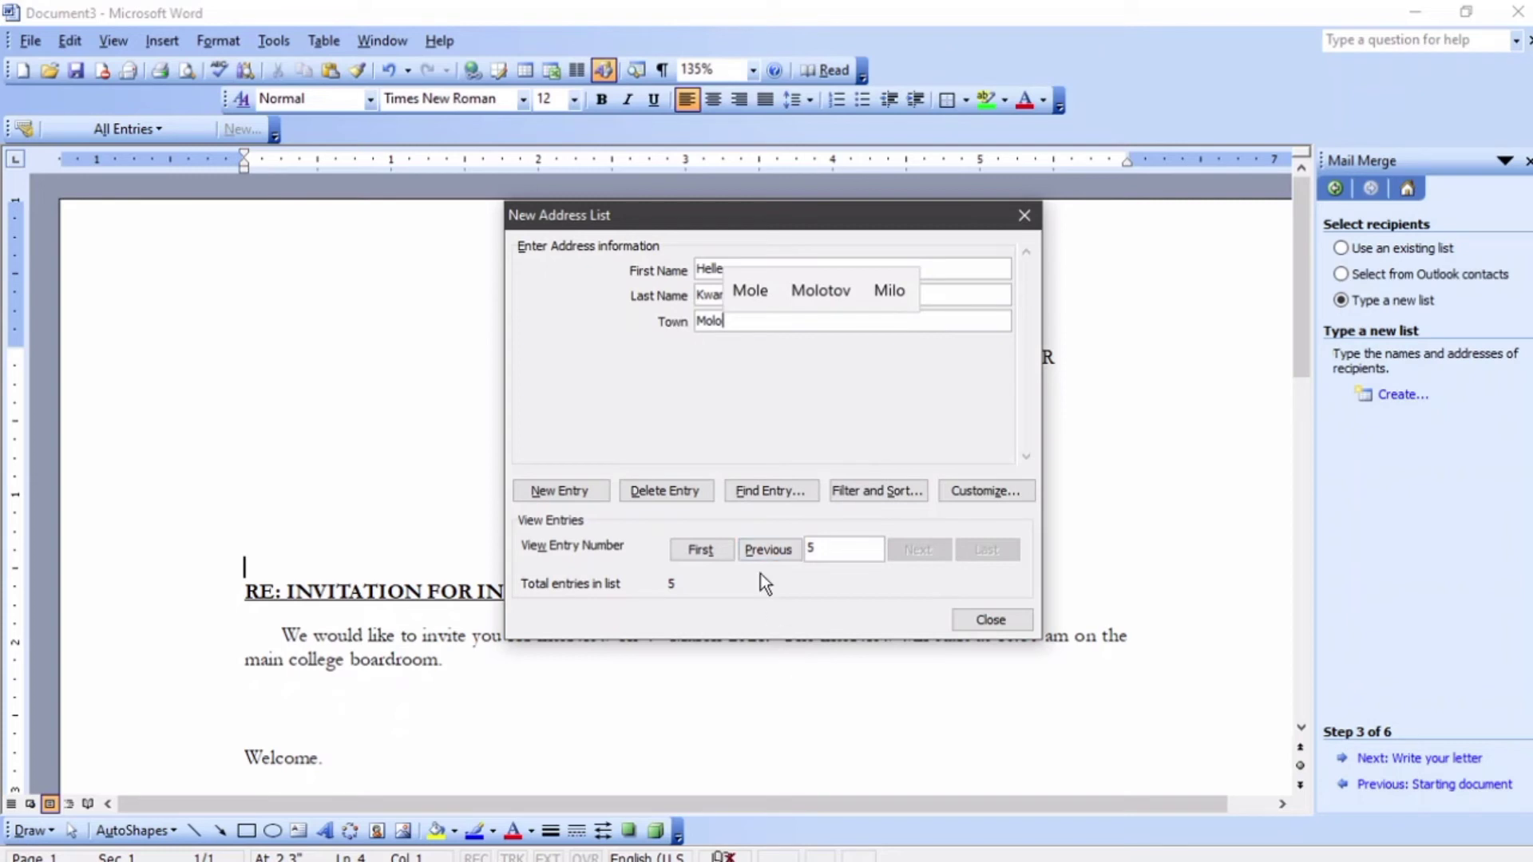
- Delete the extra recipient entry so four recipients remain
{"action": "left_click", "coordinate": [690, 495]}
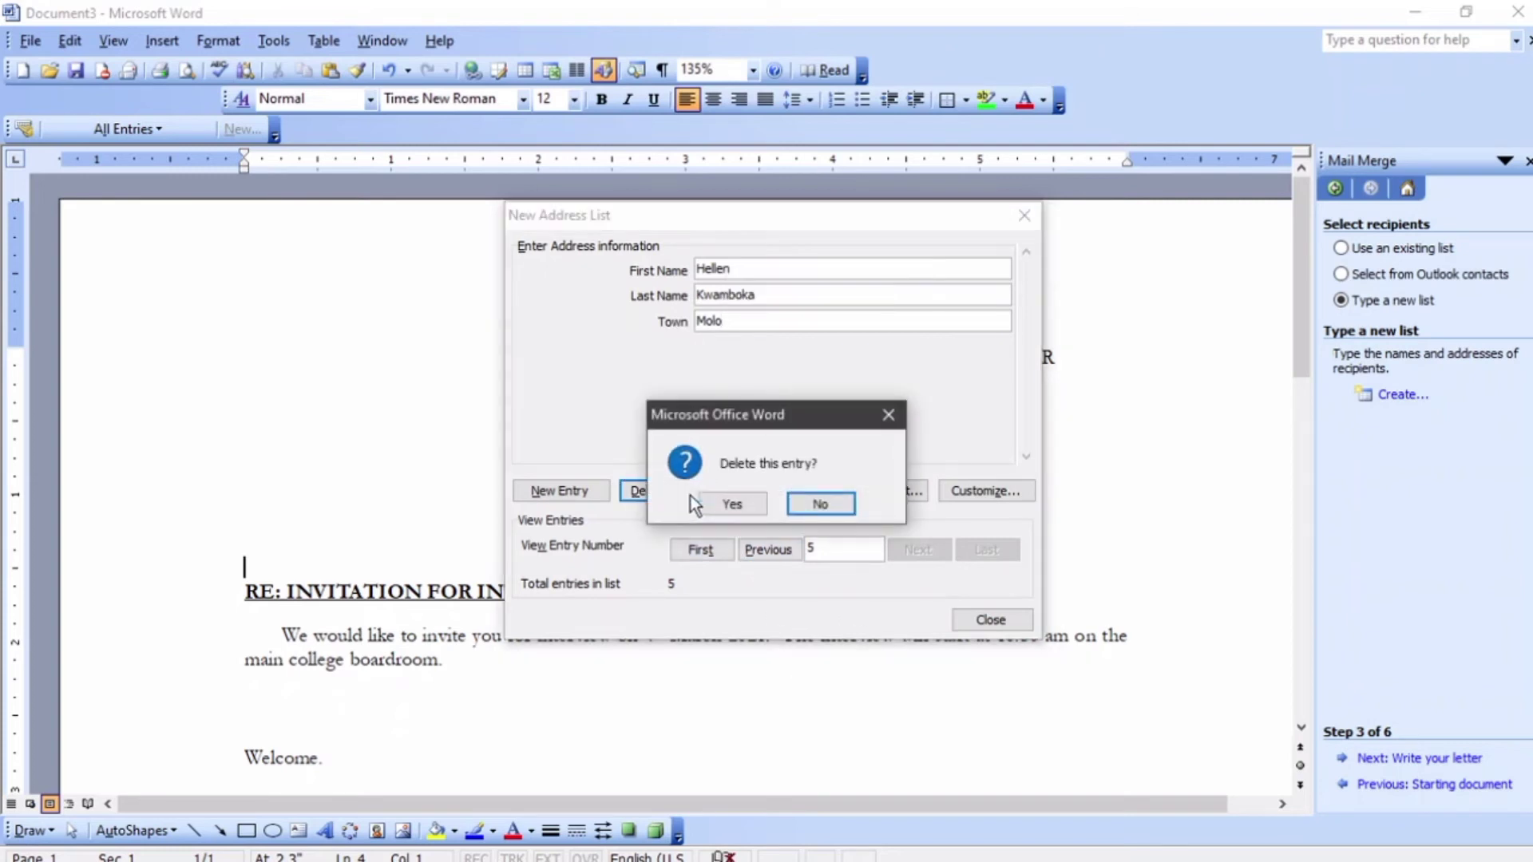
{"action": "left_click", "coordinate": [714, 506]}
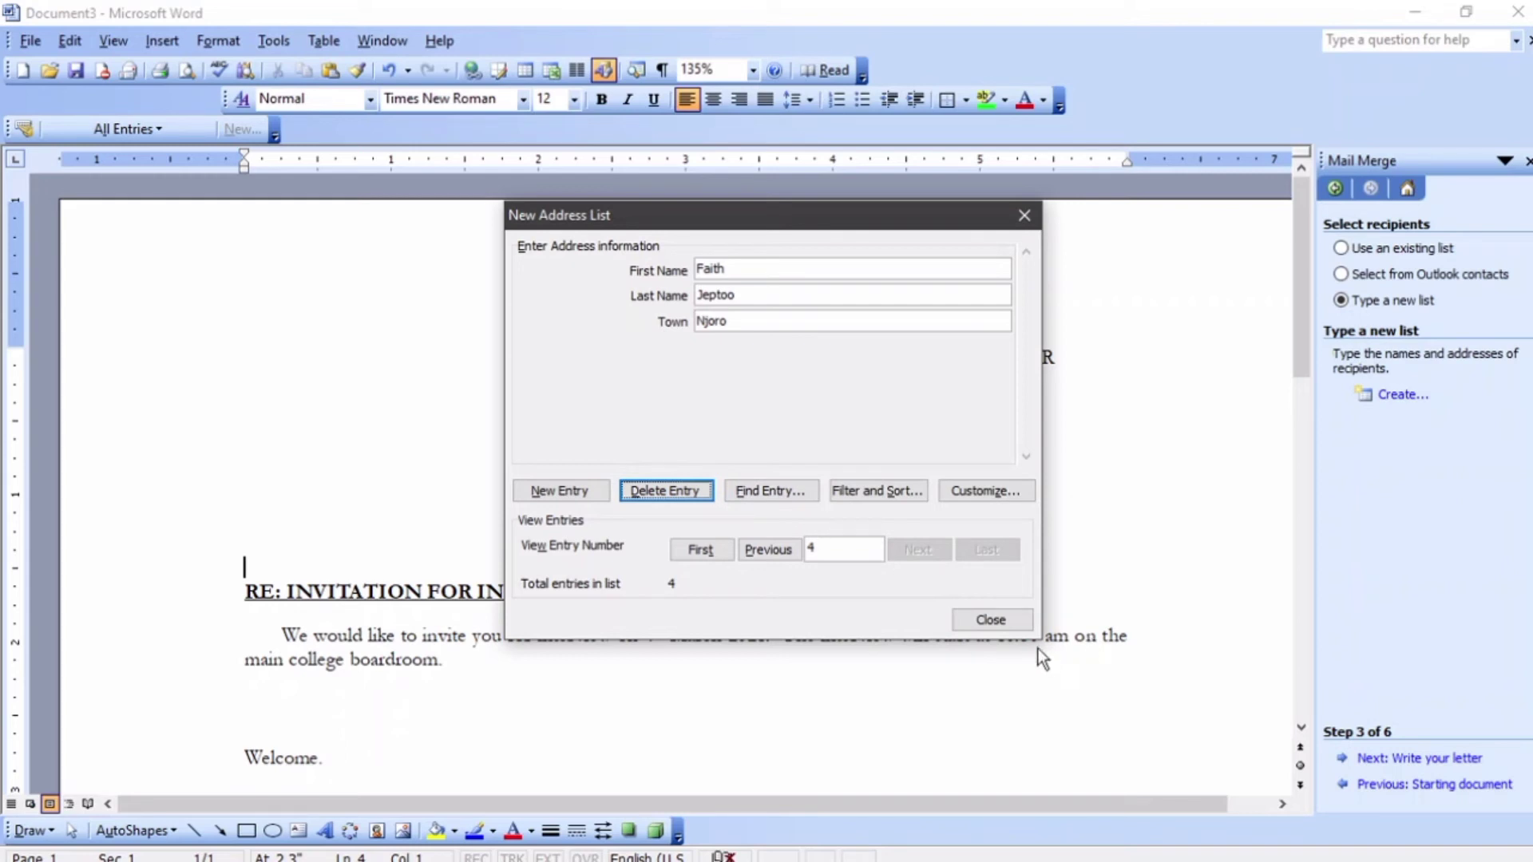
- Save the address list as ListofNames and accept all four recipients for the merge
{"action": "left_click", "coordinate": [984, 623]}
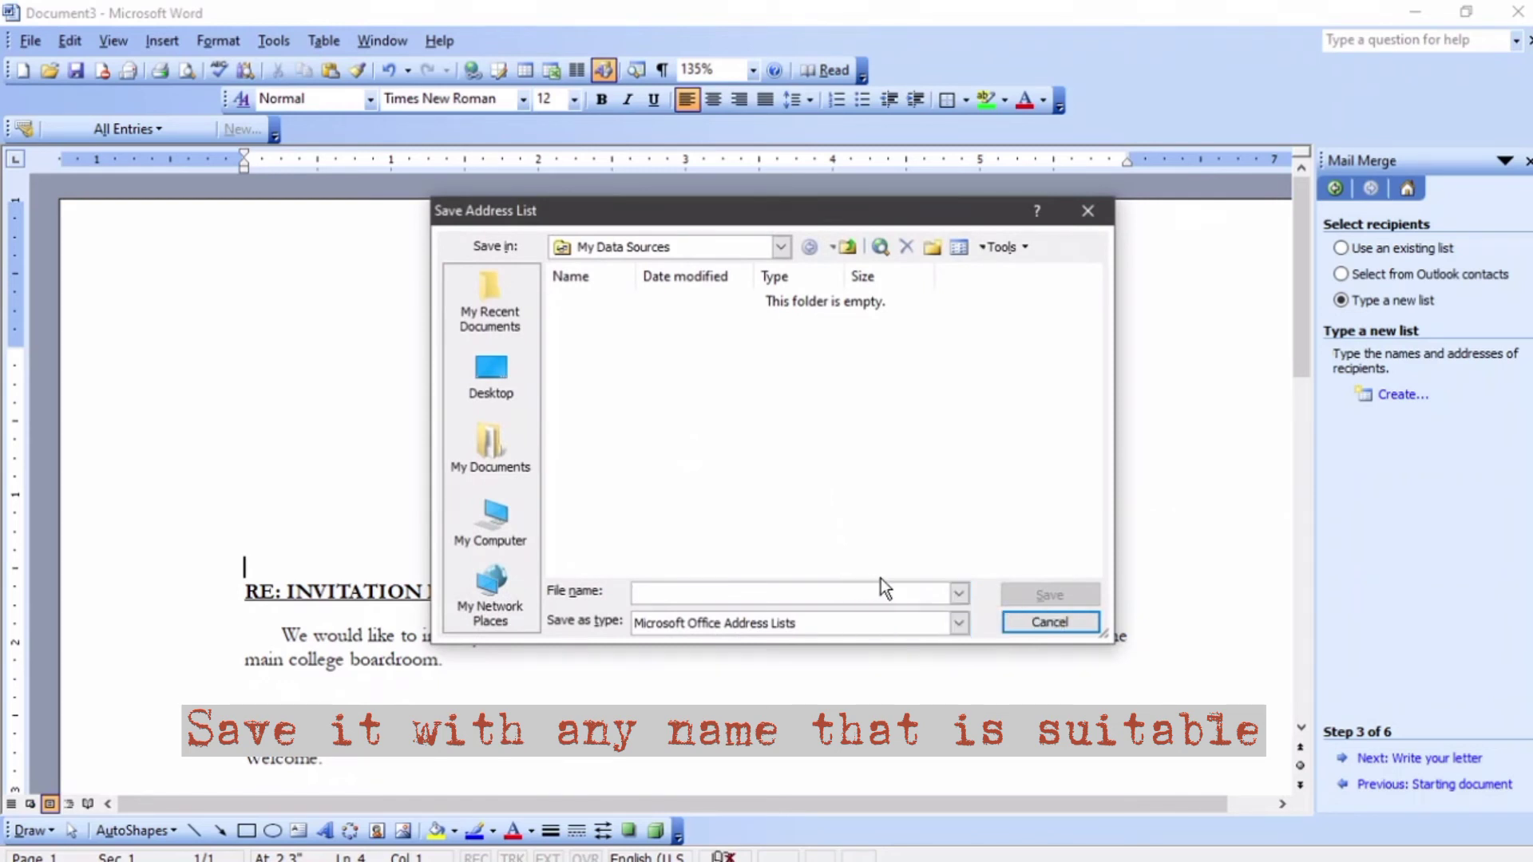
{"action": "type", "text": "a"}
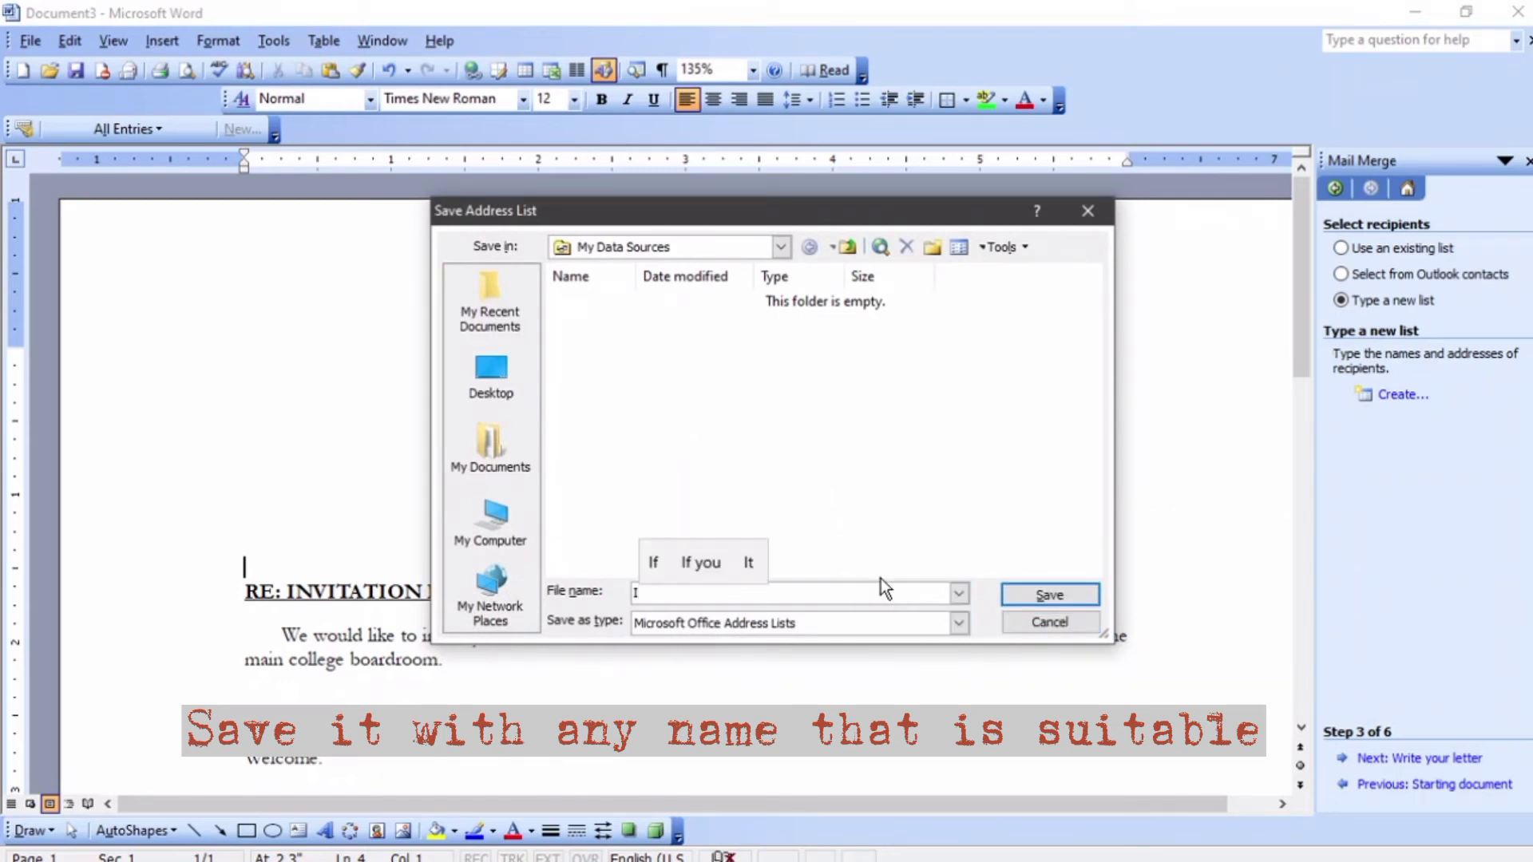
{"action": "key", "text": "BackSpace"}
{"action": "type", "text": "List"}
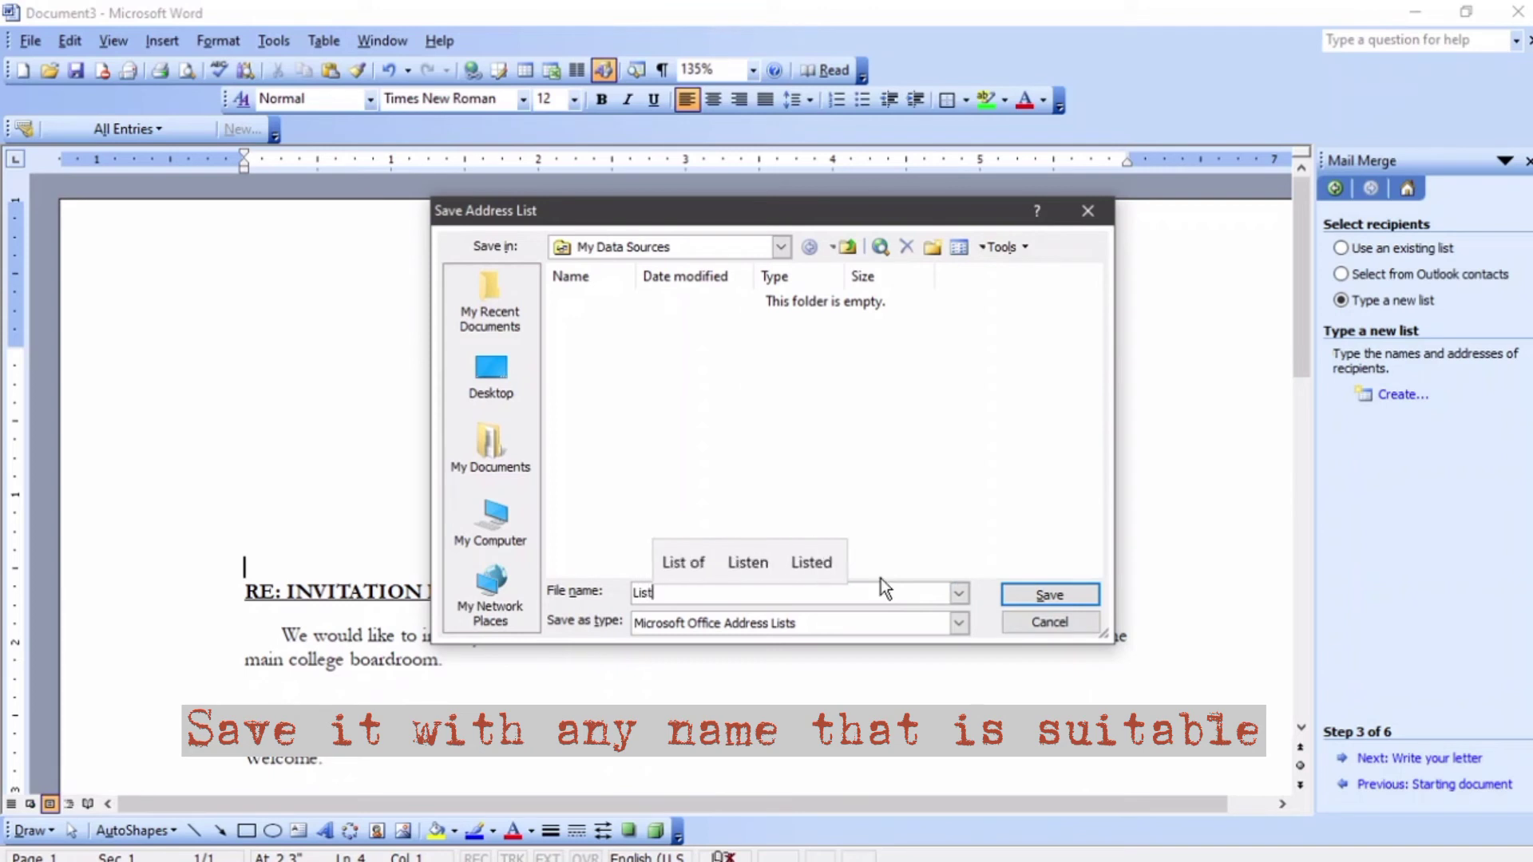
{"action": "type", "text": "of"}
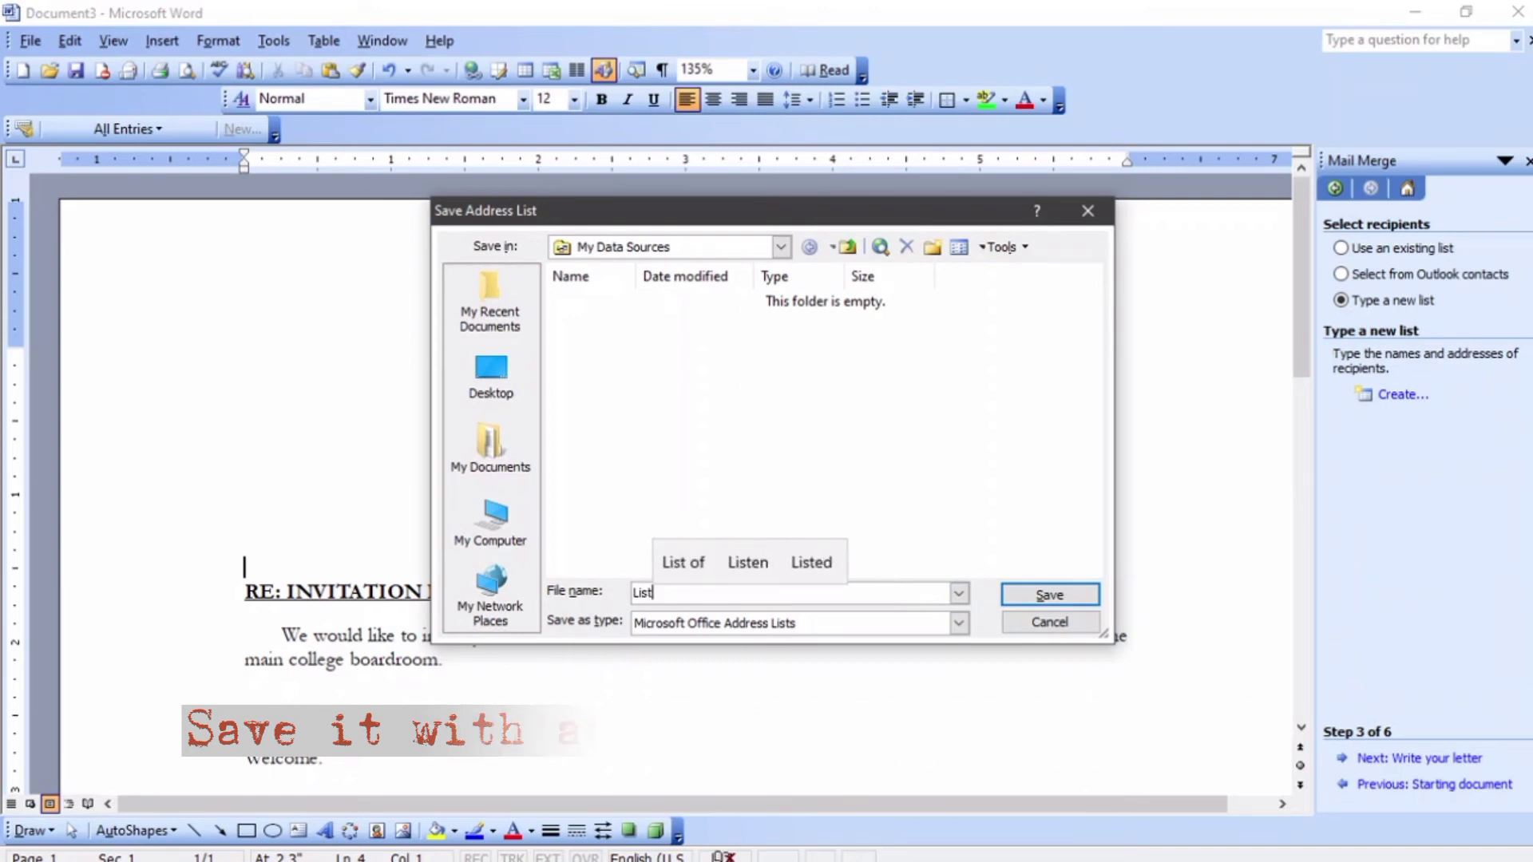
{"action": "type", "text": "Names"}
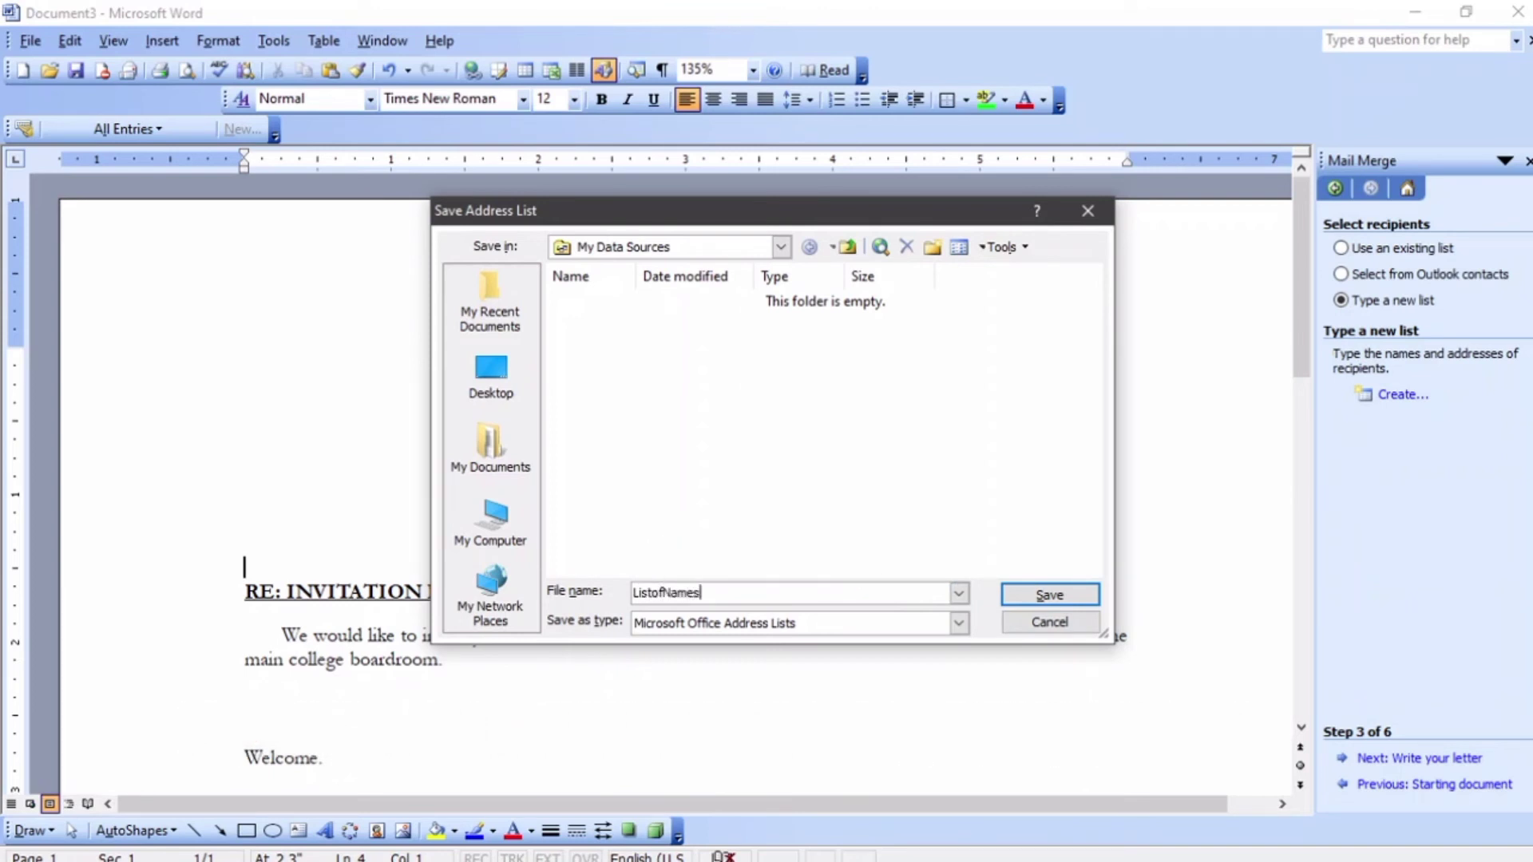
{"action": "left_click", "coordinate": [1051, 597]}
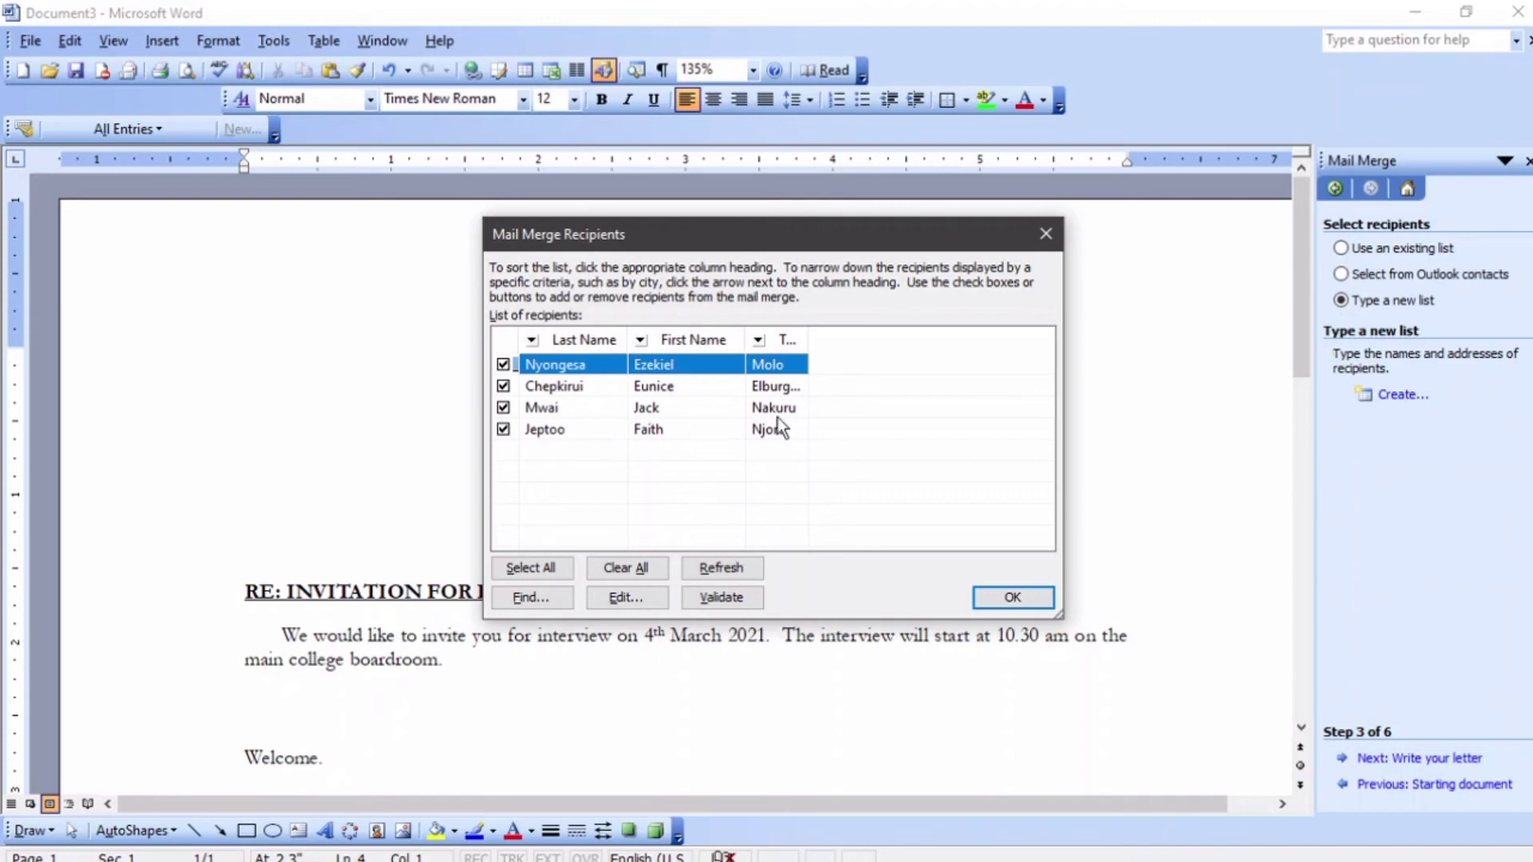
{"action": "left_click", "coordinate": [1013, 604]}
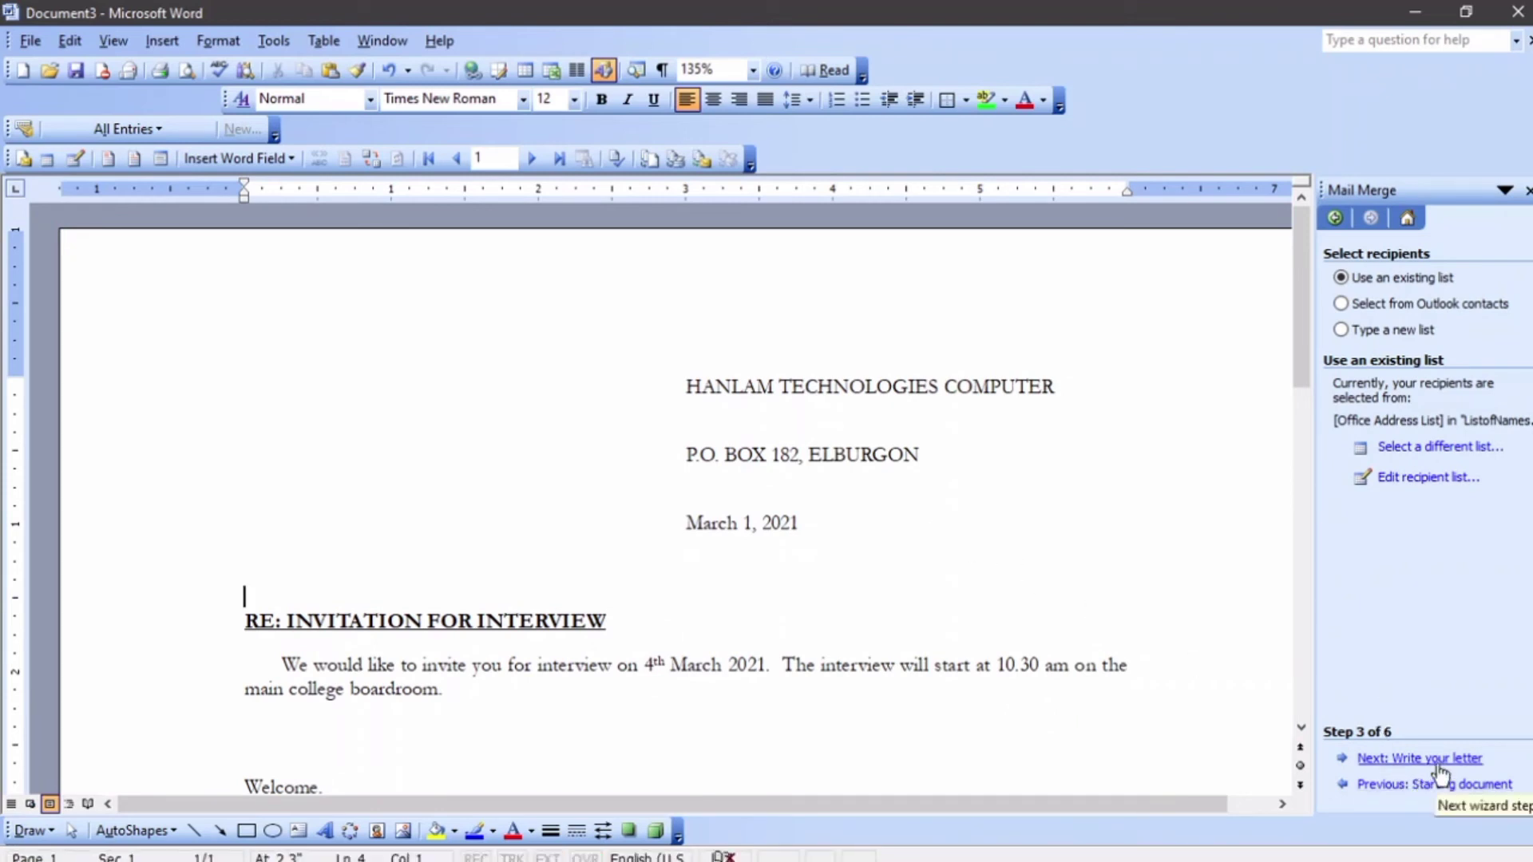
- Insert an «AddressBlock» field above the RE: heading, followed by a new line
{"action": "left_click", "coordinate": [1439, 763]}
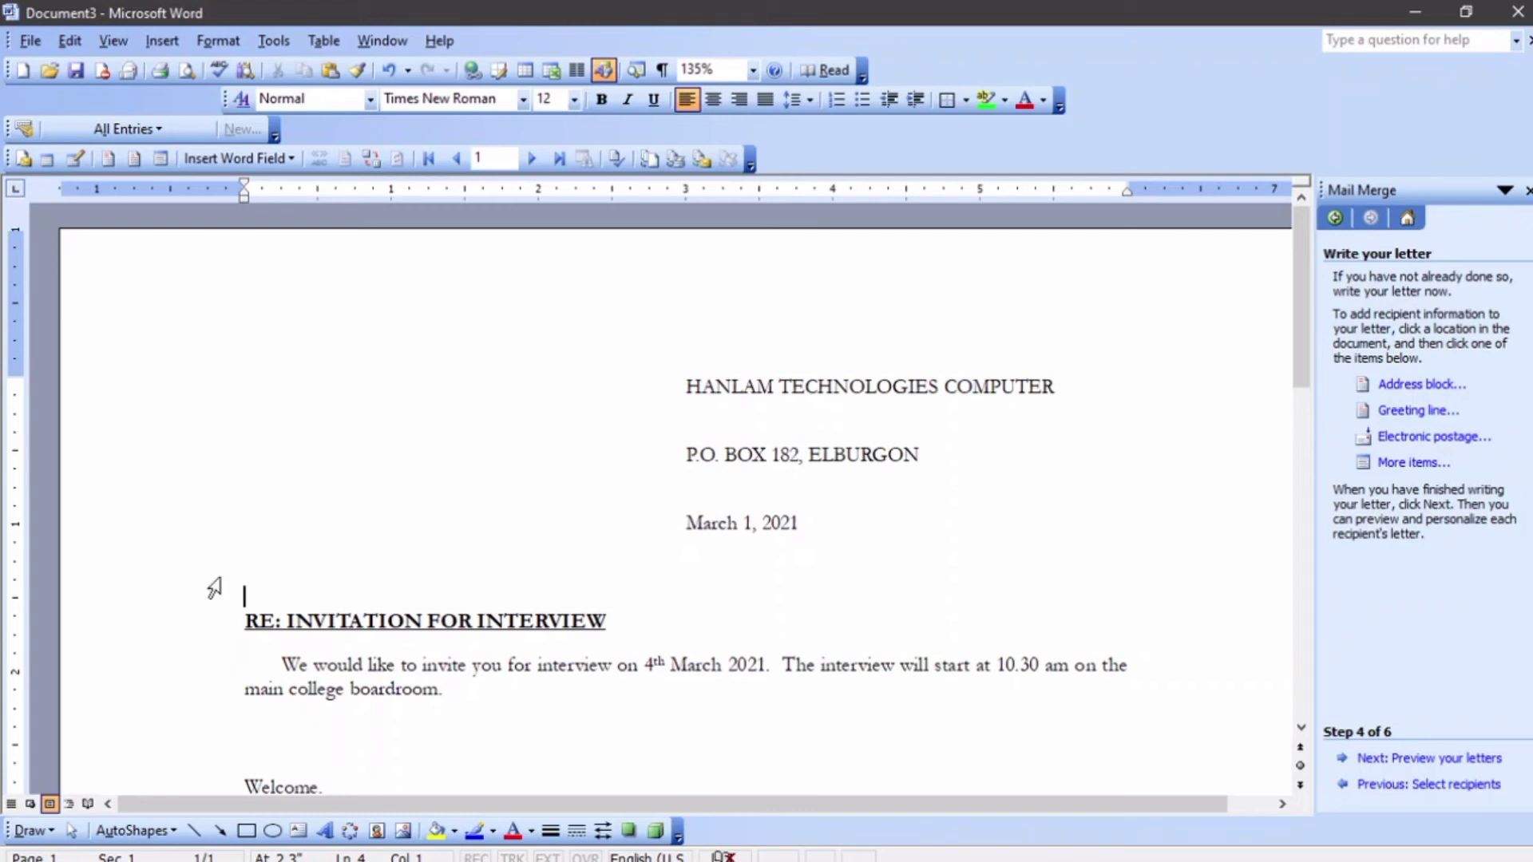
{"action": "left_click", "coordinate": [1428, 385]}
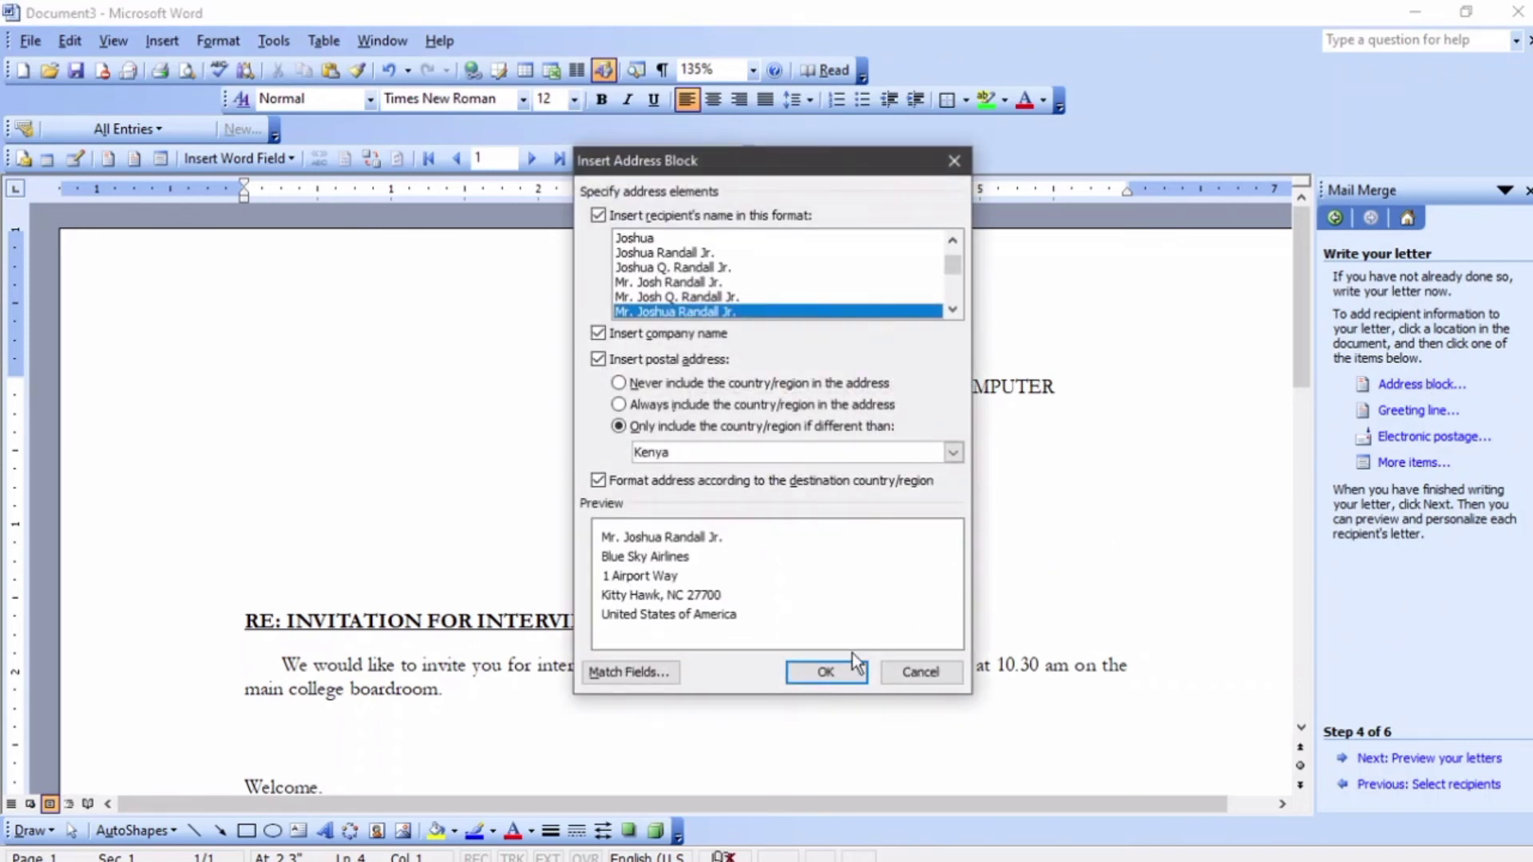
{"action": "left_click", "coordinate": [842, 669]}
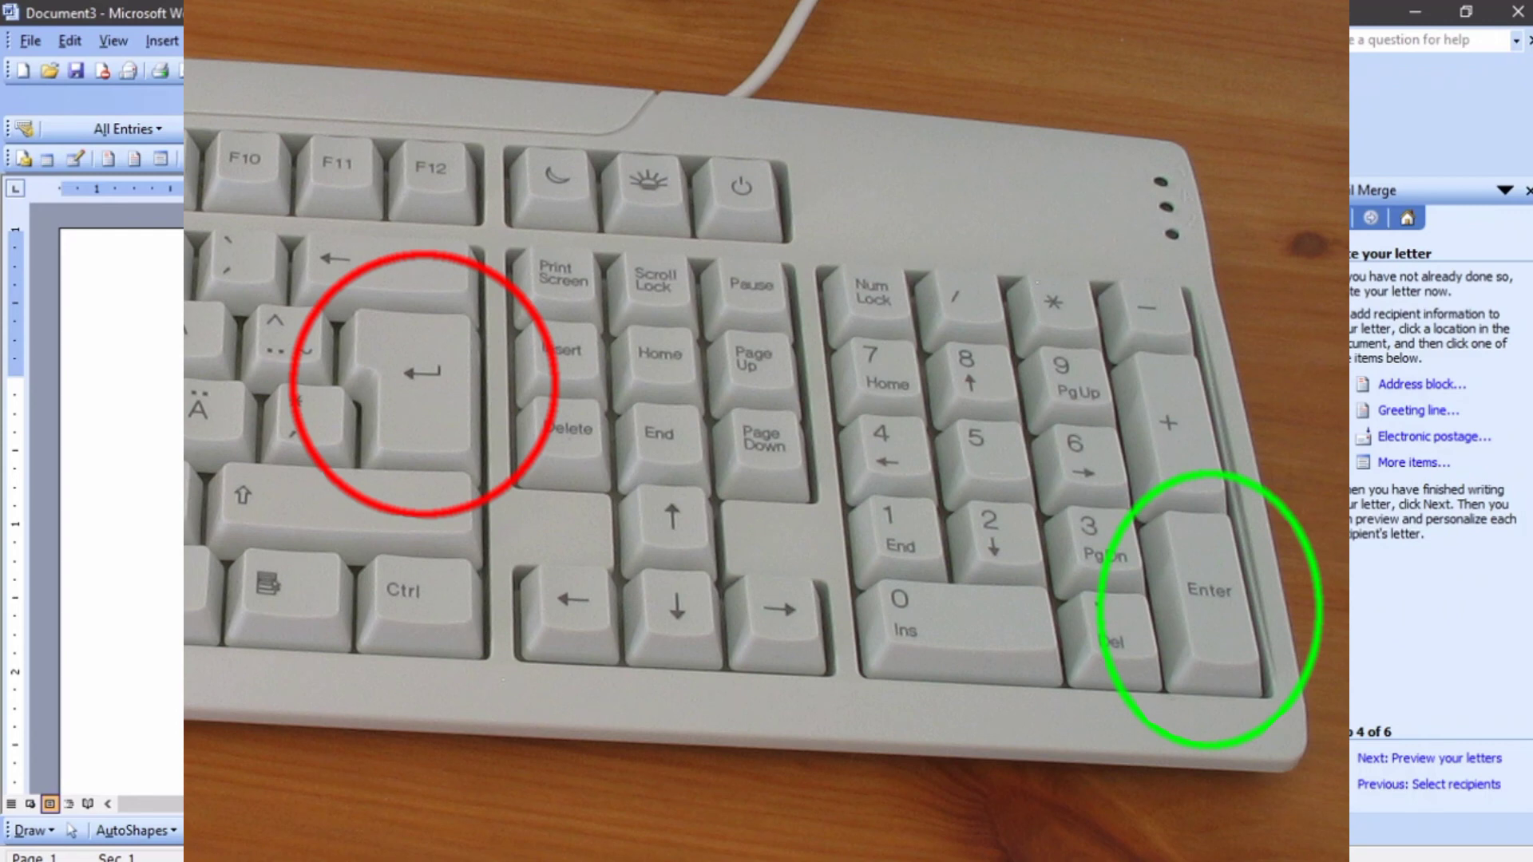
{"action": "key", "text": "Down"}
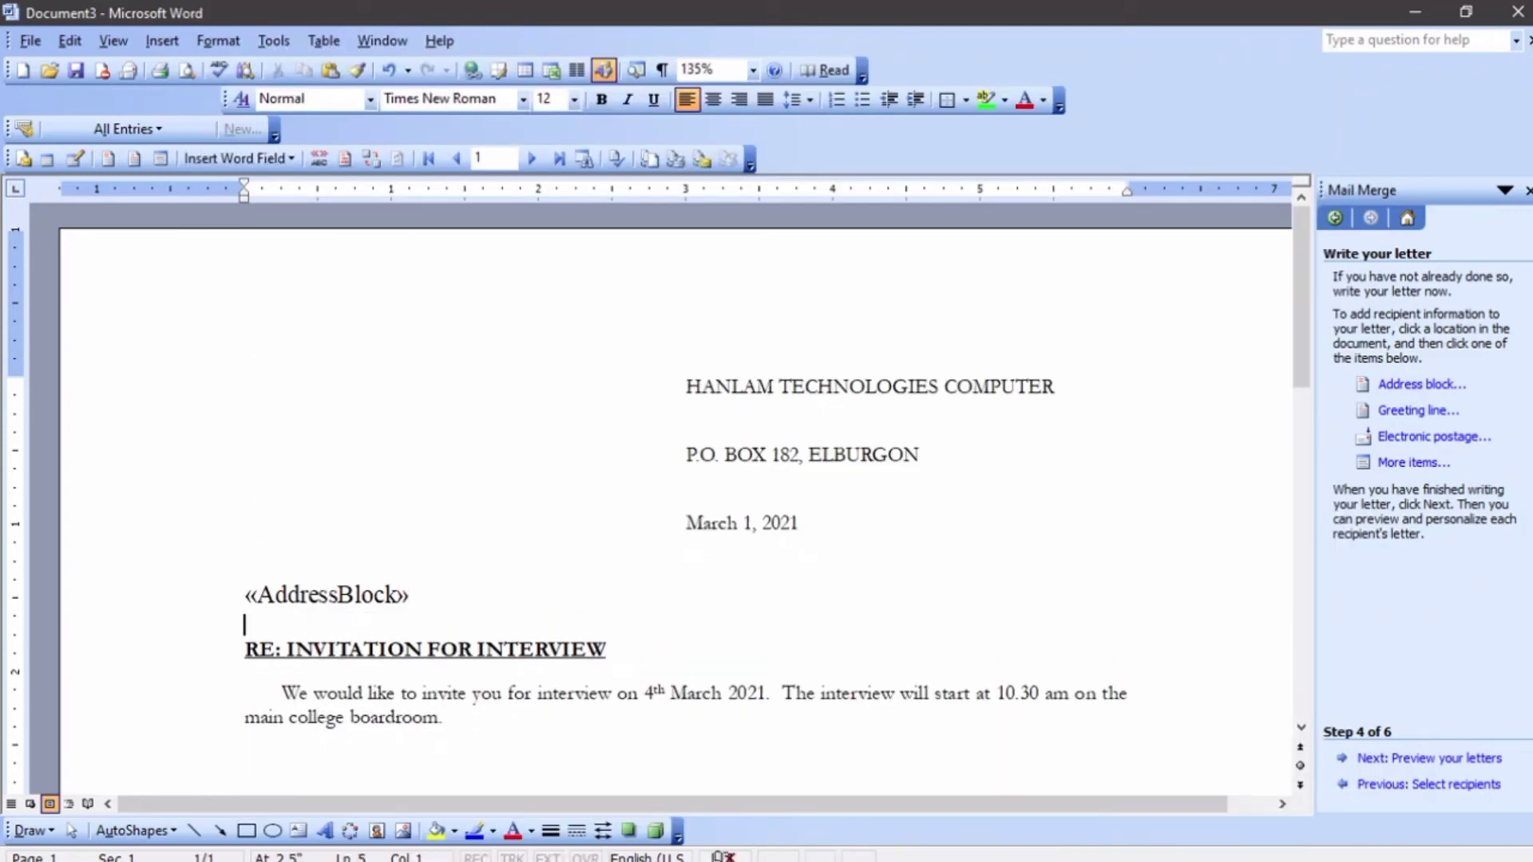
- Insert a «GreetingLine» field that uses Dear Sir or Madam for invalid recipient names
{"action": "left_click", "coordinate": [1397, 412]}
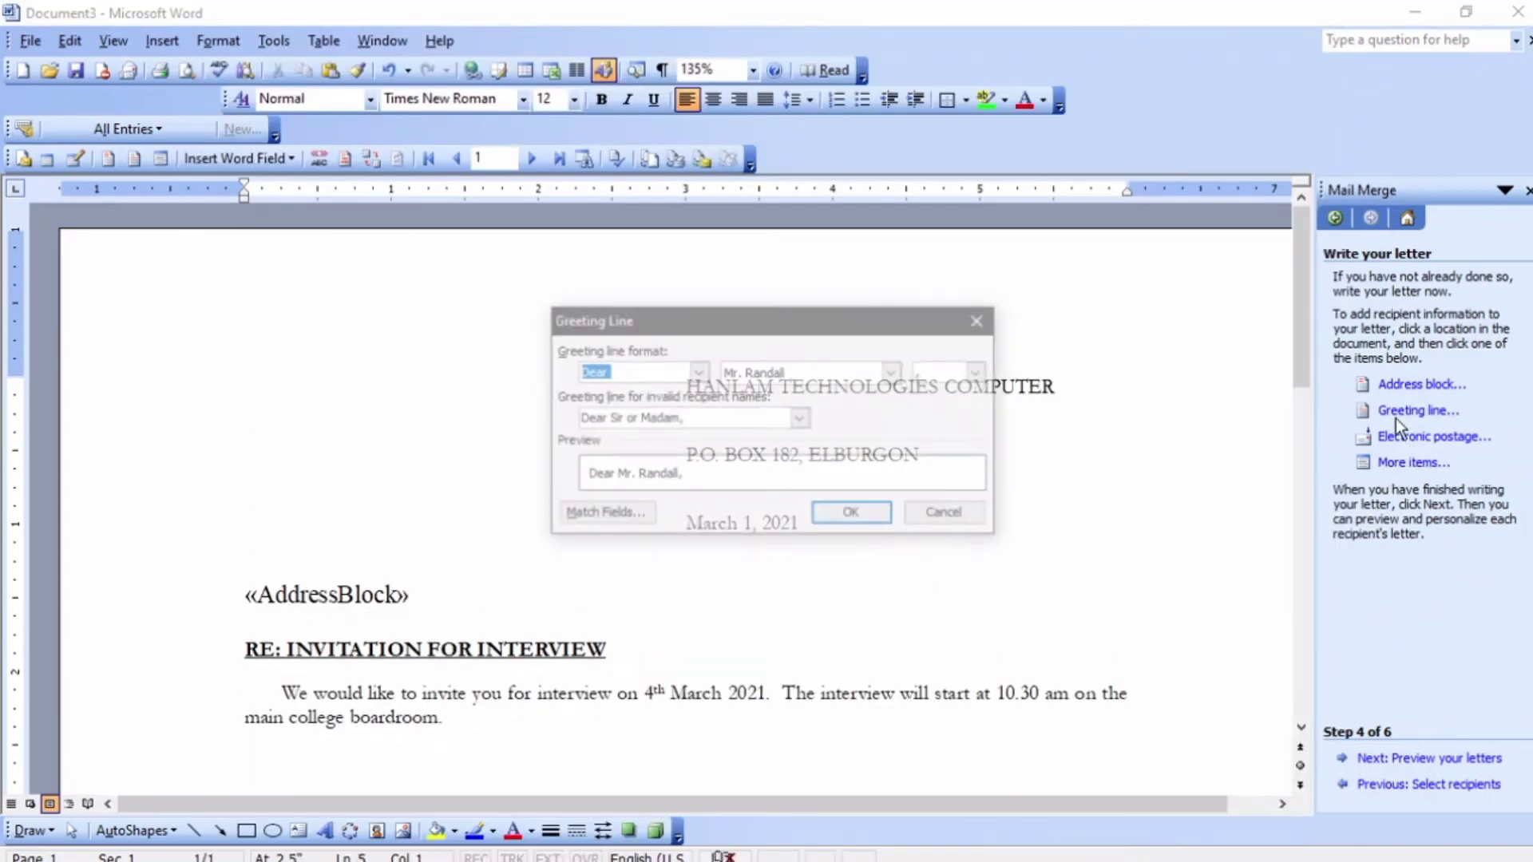
{"action": "left_click", "coordinate": [700, 418]}
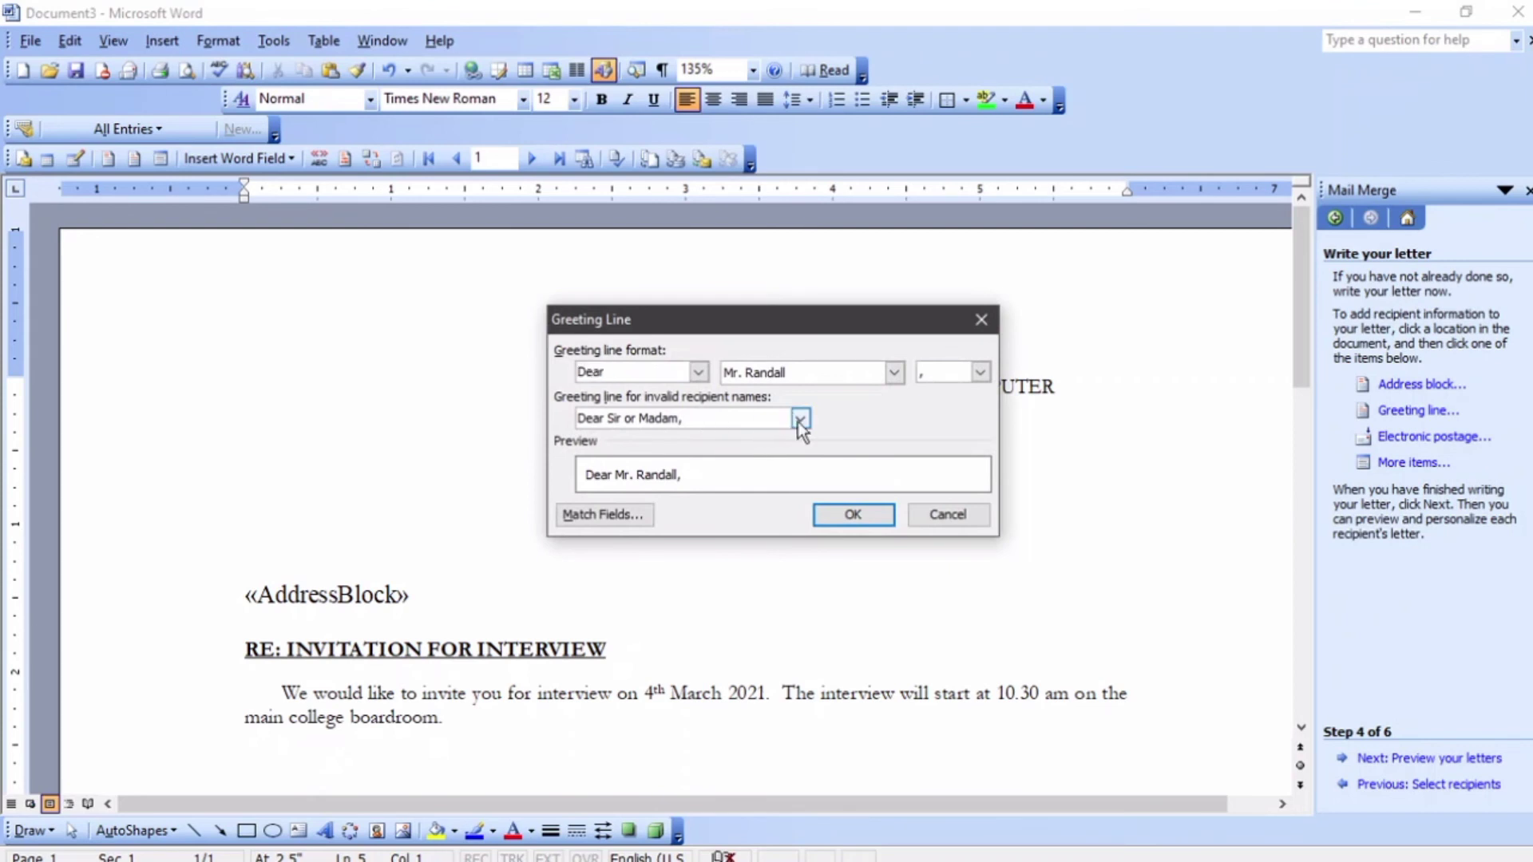
{"action": "left_click", "coordinate": [800, 419]}
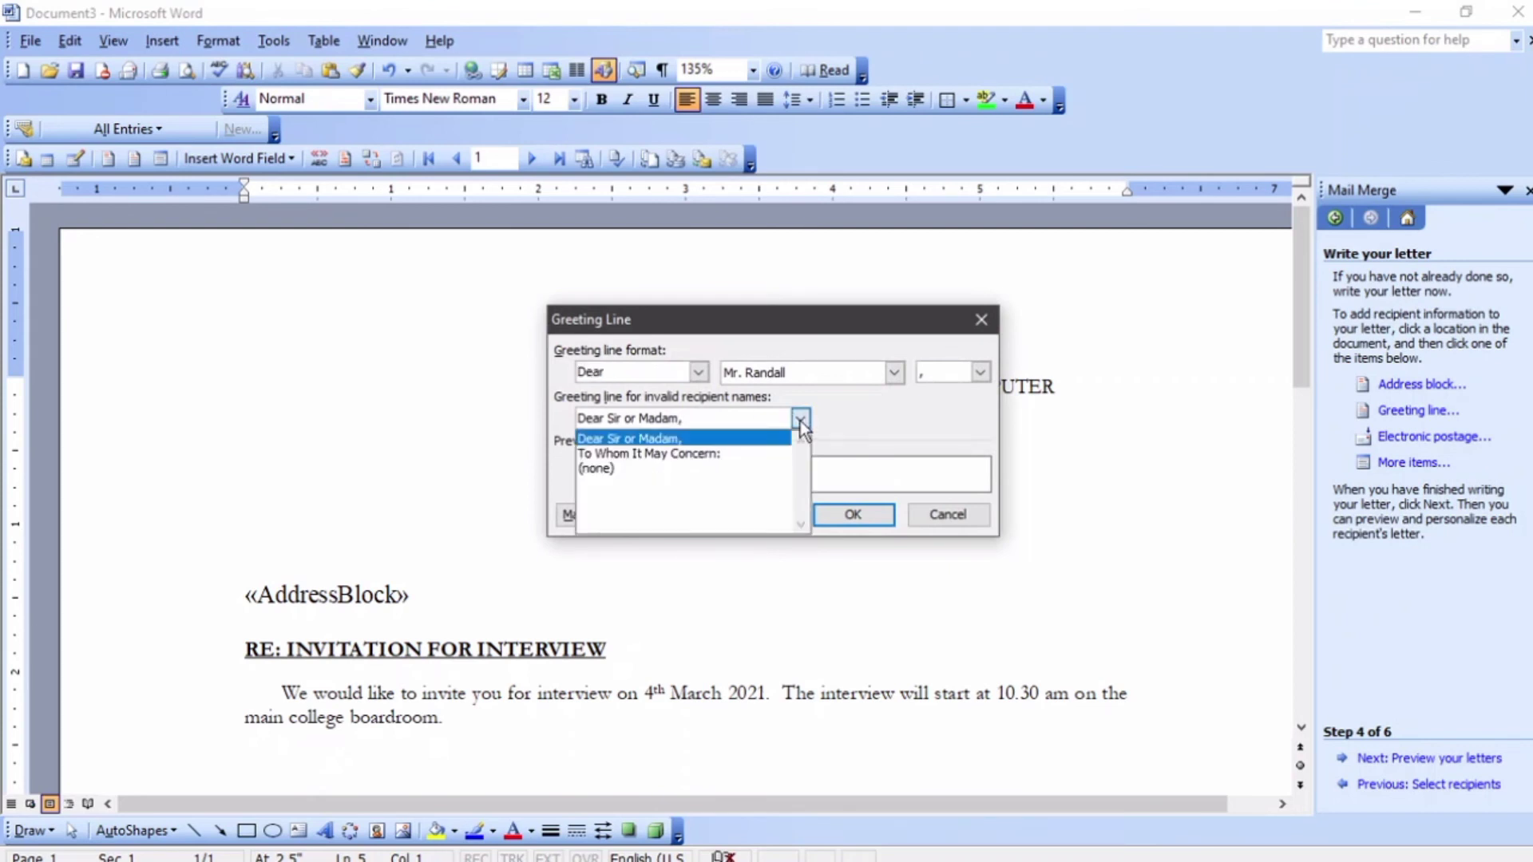
{"action": "left_click", "coordinate": [717, 453]}
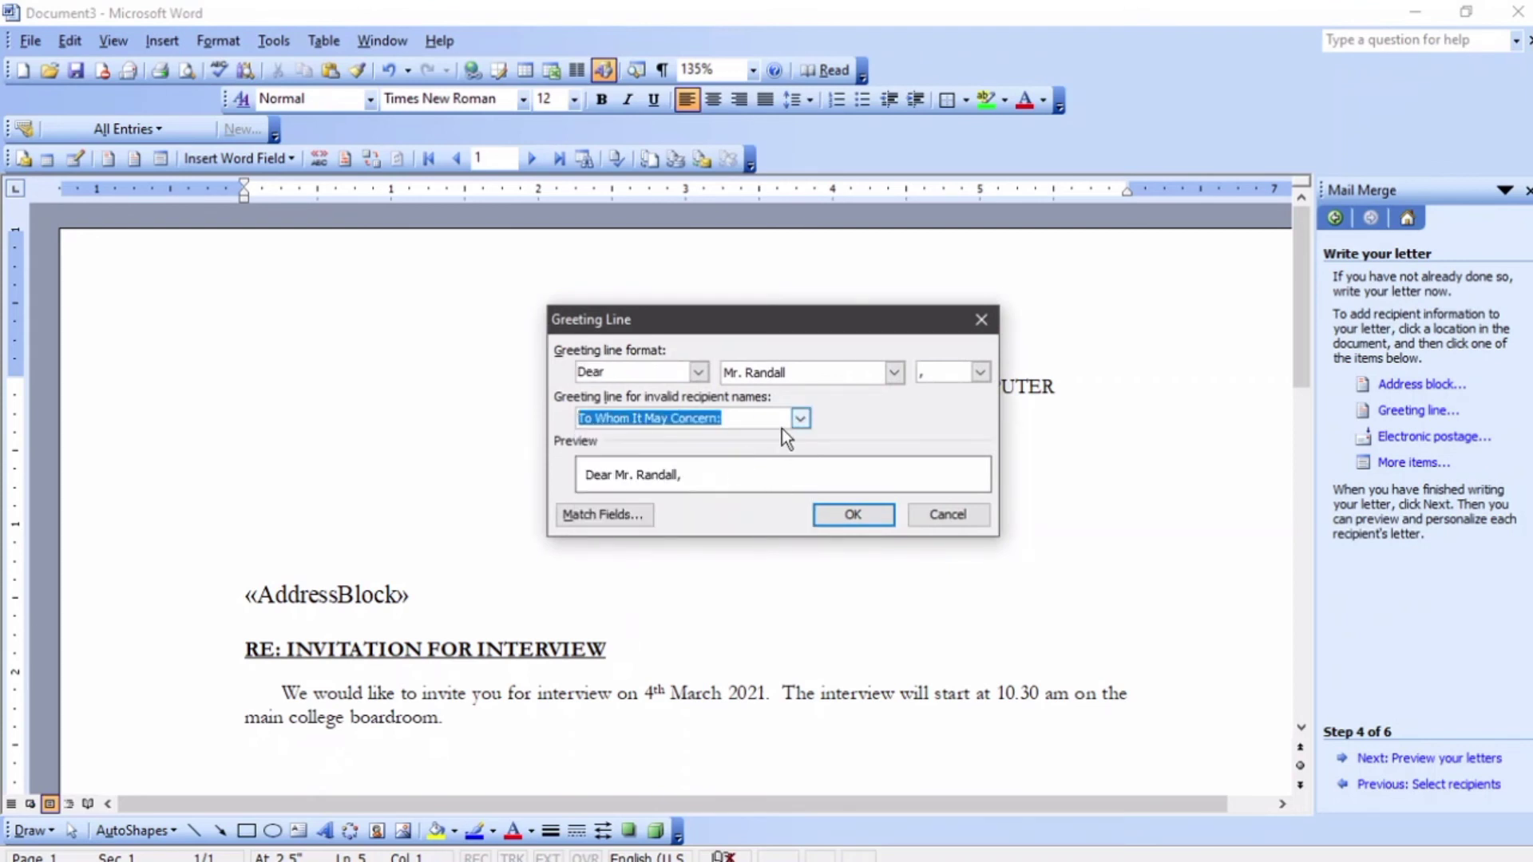
{"action": "left_click", "coordinate": [800, 418]}
{"action": "left_click", "coordinate": [708, 440]}
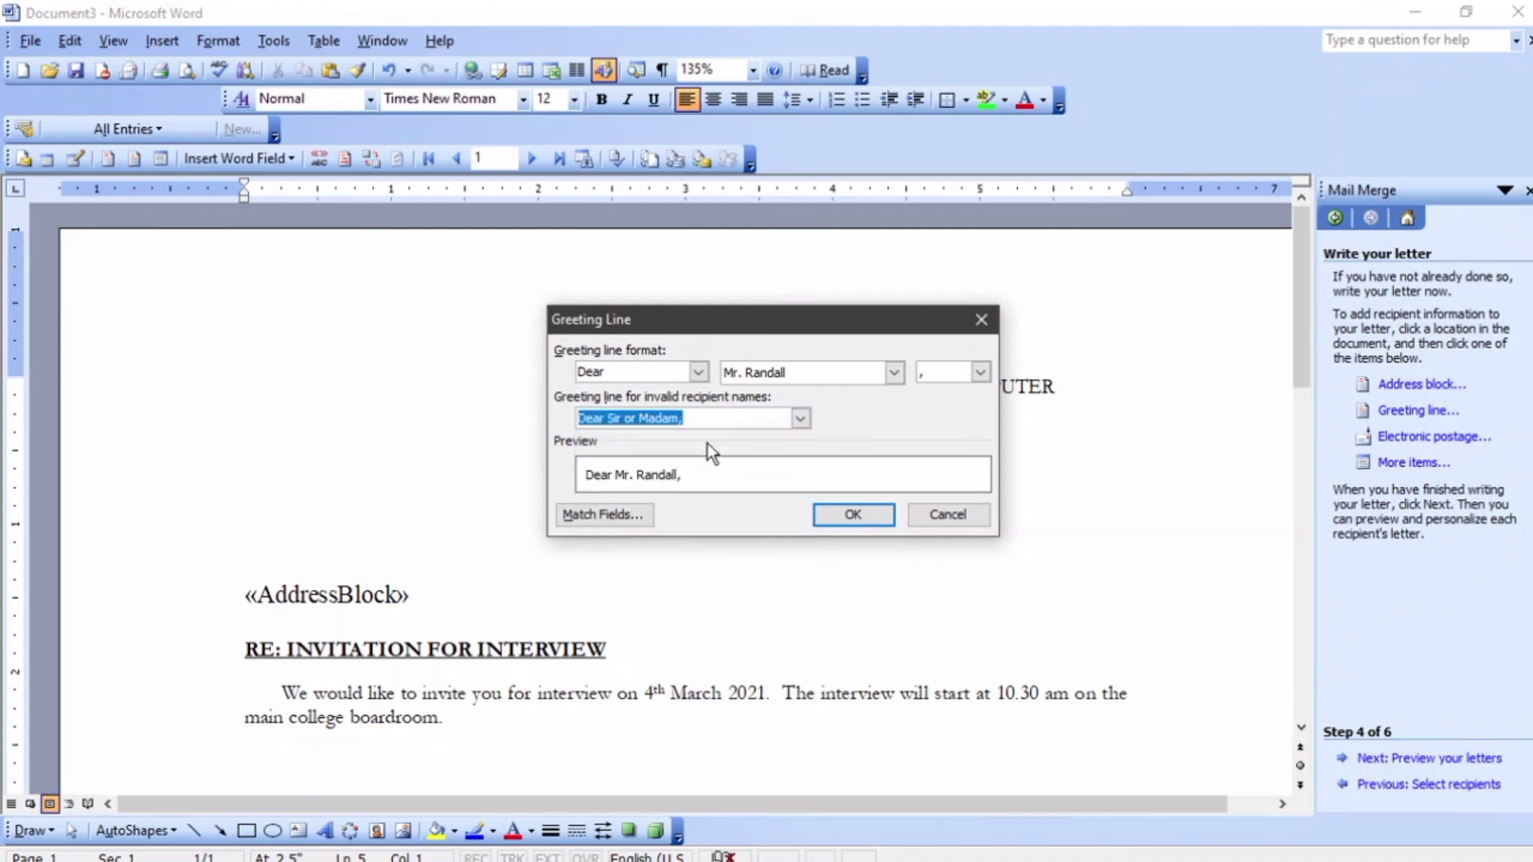
{"action": "left_click", "coordinate": [822, 514]}
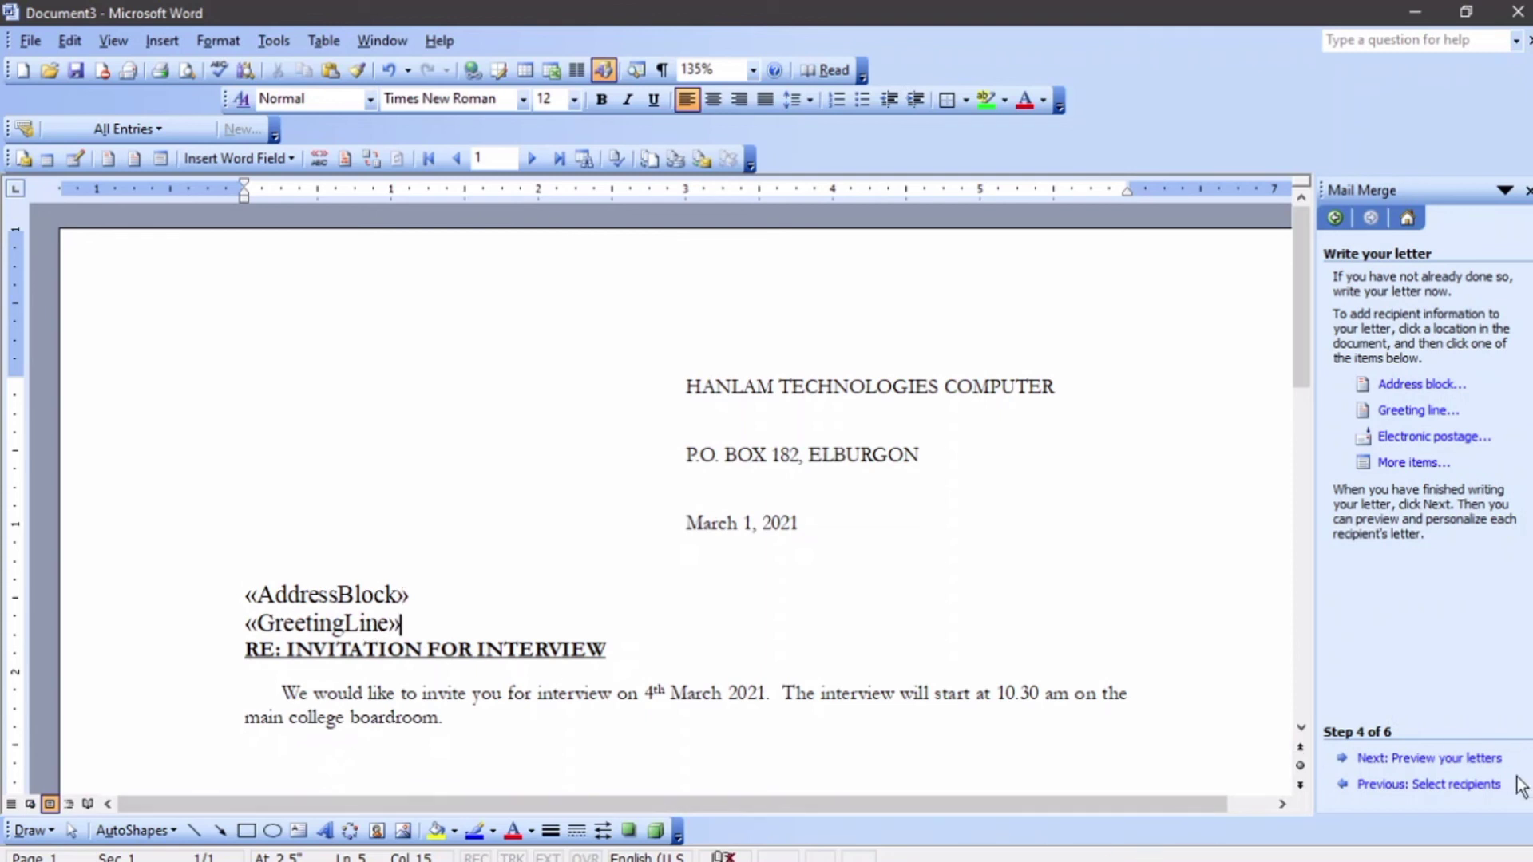
- Preview the letters, then merge all four recipient records into a new editable Letters1 document
{"action": "left_click", "coordinate": [1495, 759]}
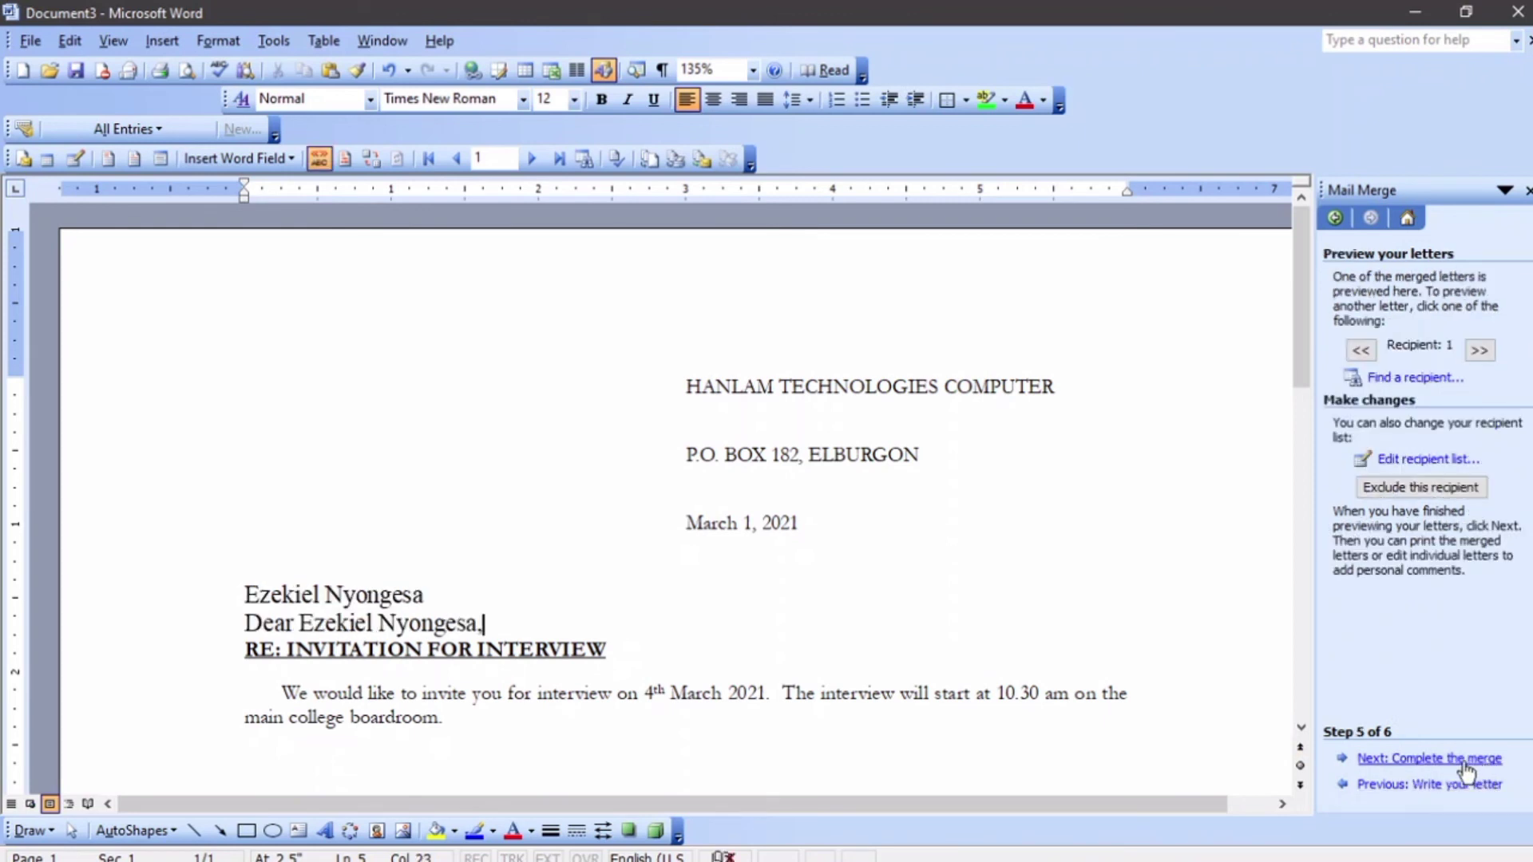
{"action": "left_click", "coordinate": [1466, 760]}
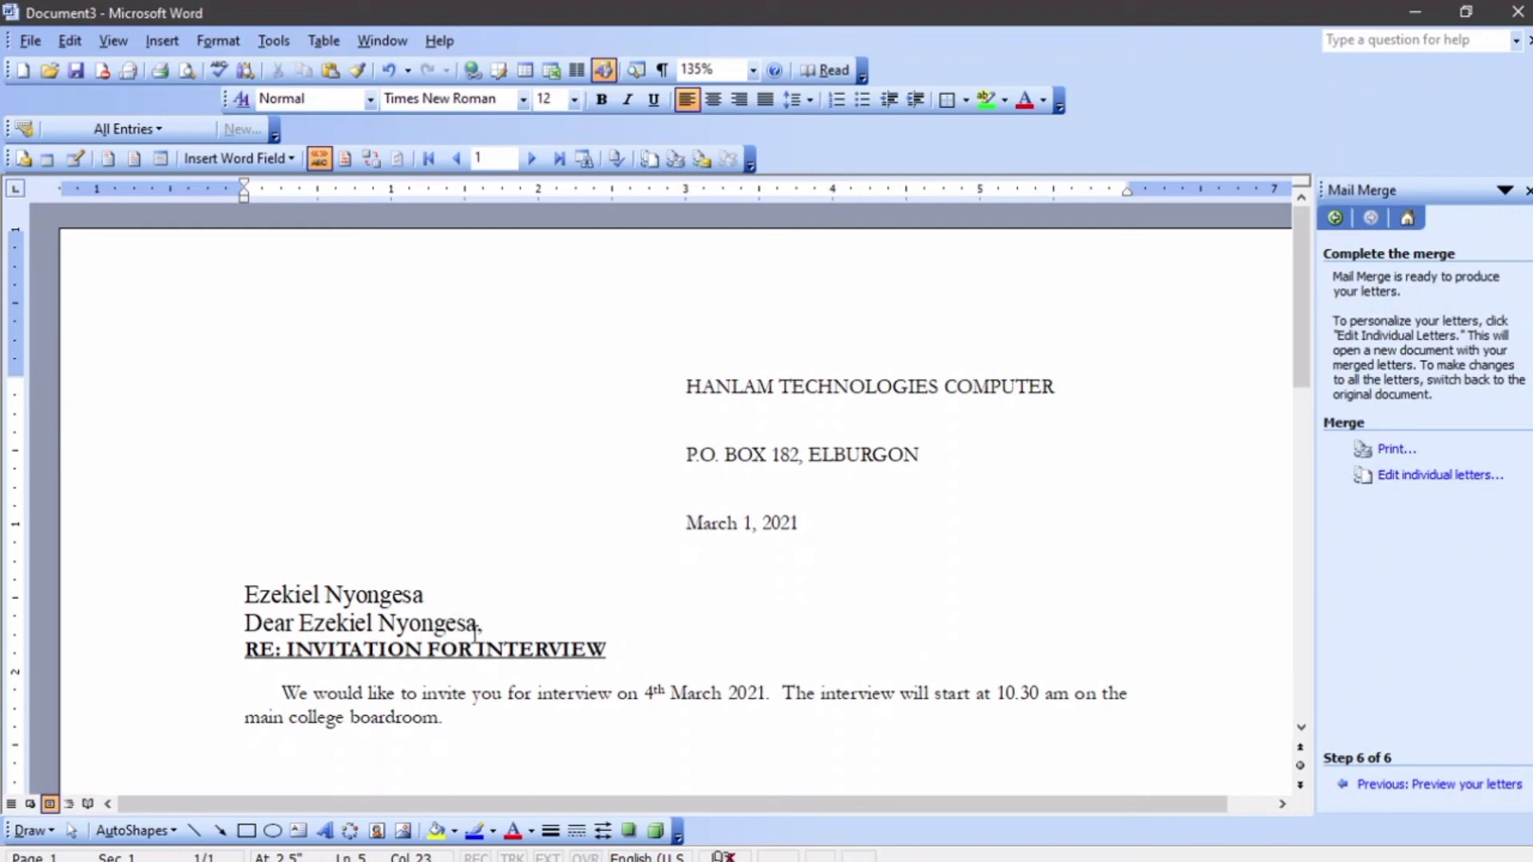
{"action": "left_click", "coordinate": [1401, 484]}
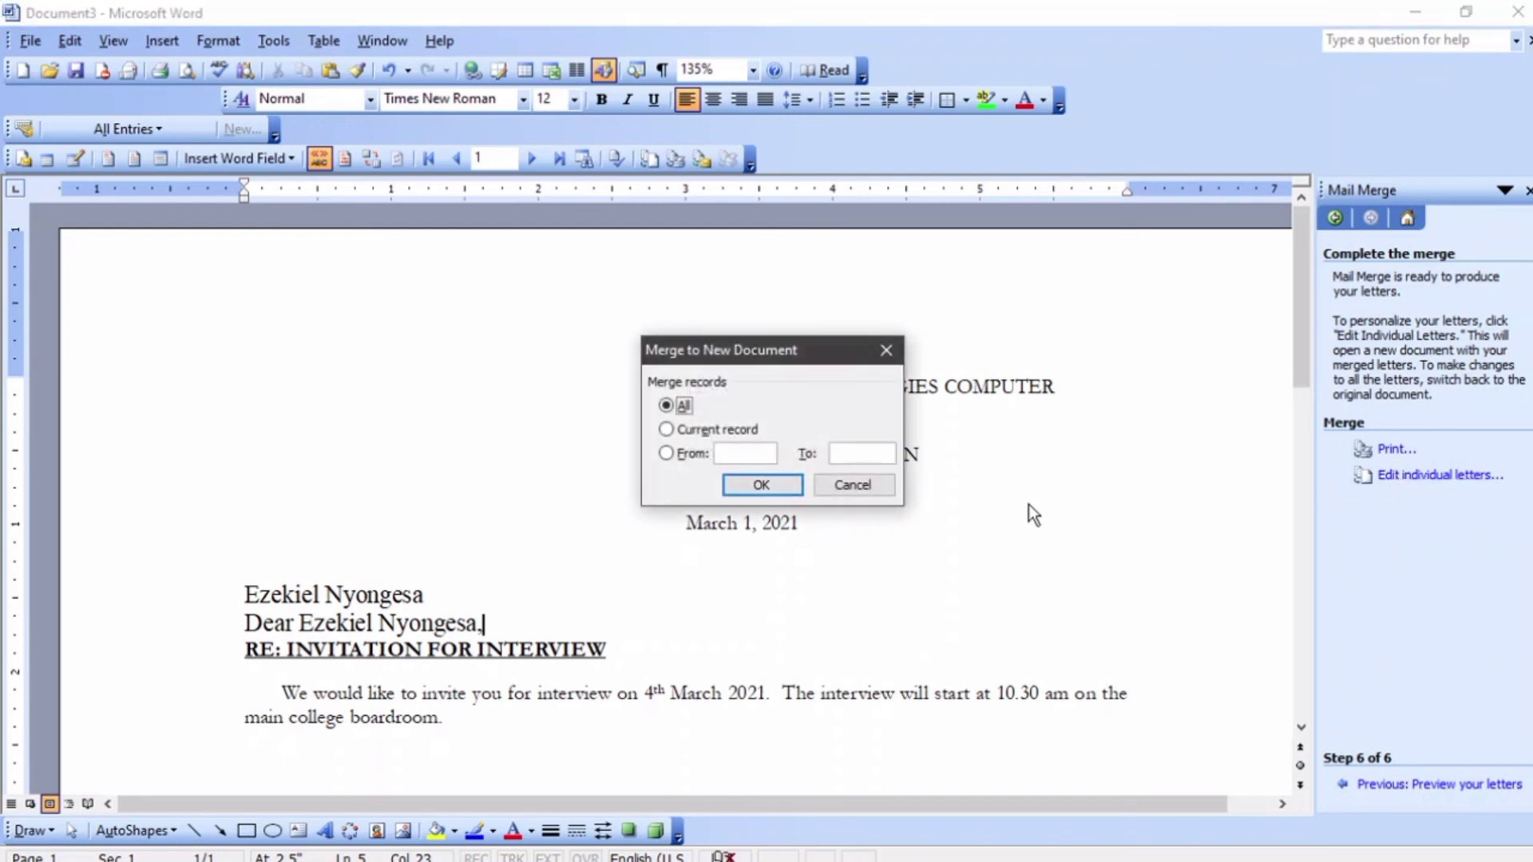
{"action": "left_click", "coordinate": [764, 484]}
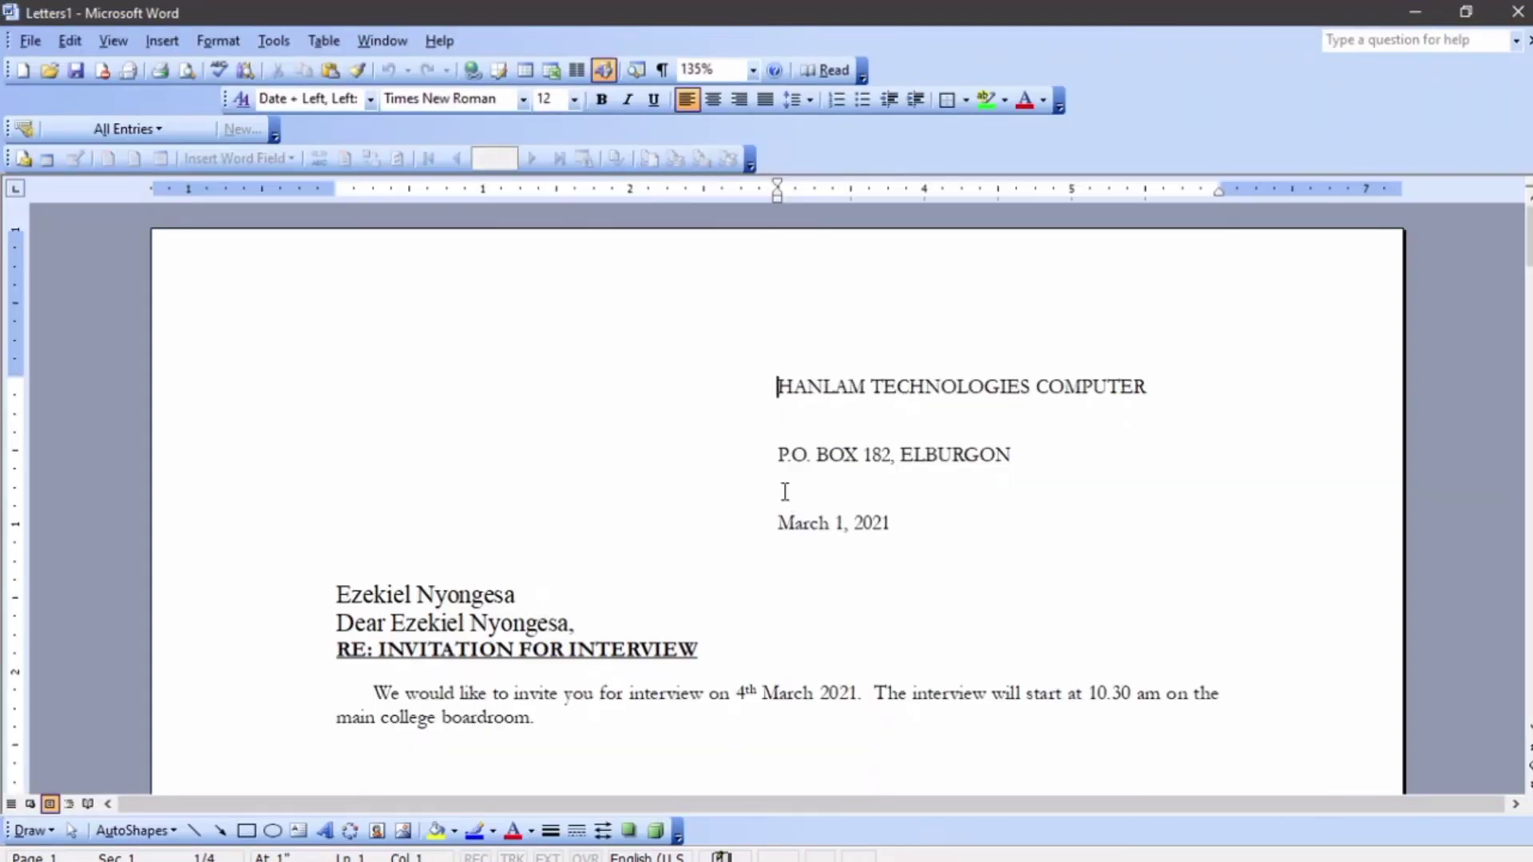
{"action": "scroll", "coordinate": [785, 491], "scroll_direction": "down", "scroll_amount": 10}
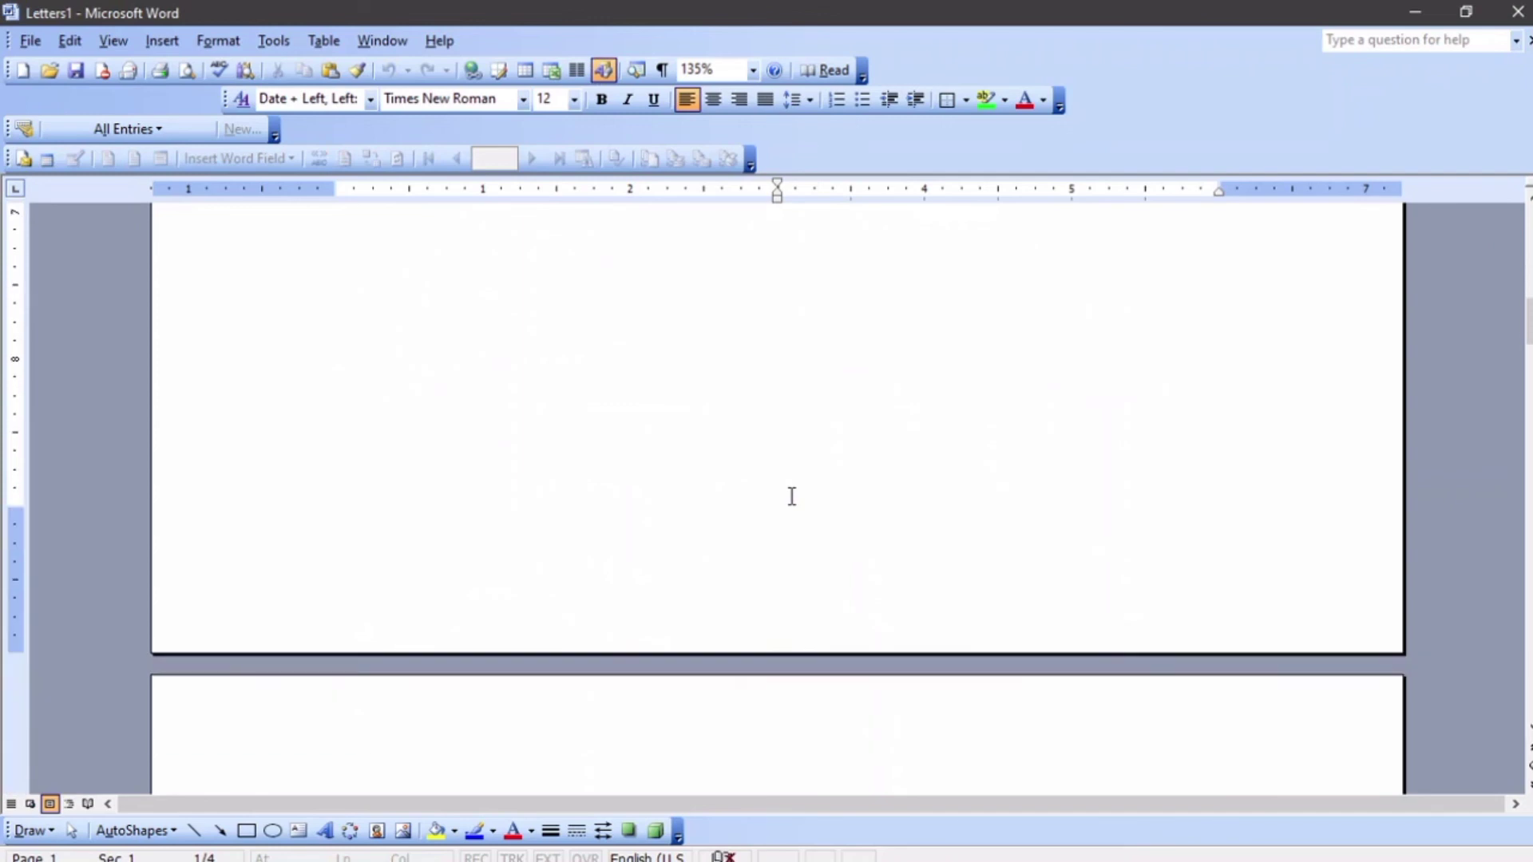
{"action": "scroll", "coordinate": [792, 496], "scroll_direction": "down", "scroll_amount": 10}
{"action": "scroll", "coordinate": [791, 496], "scroll_direction": "down", "scroll_amount": 12}
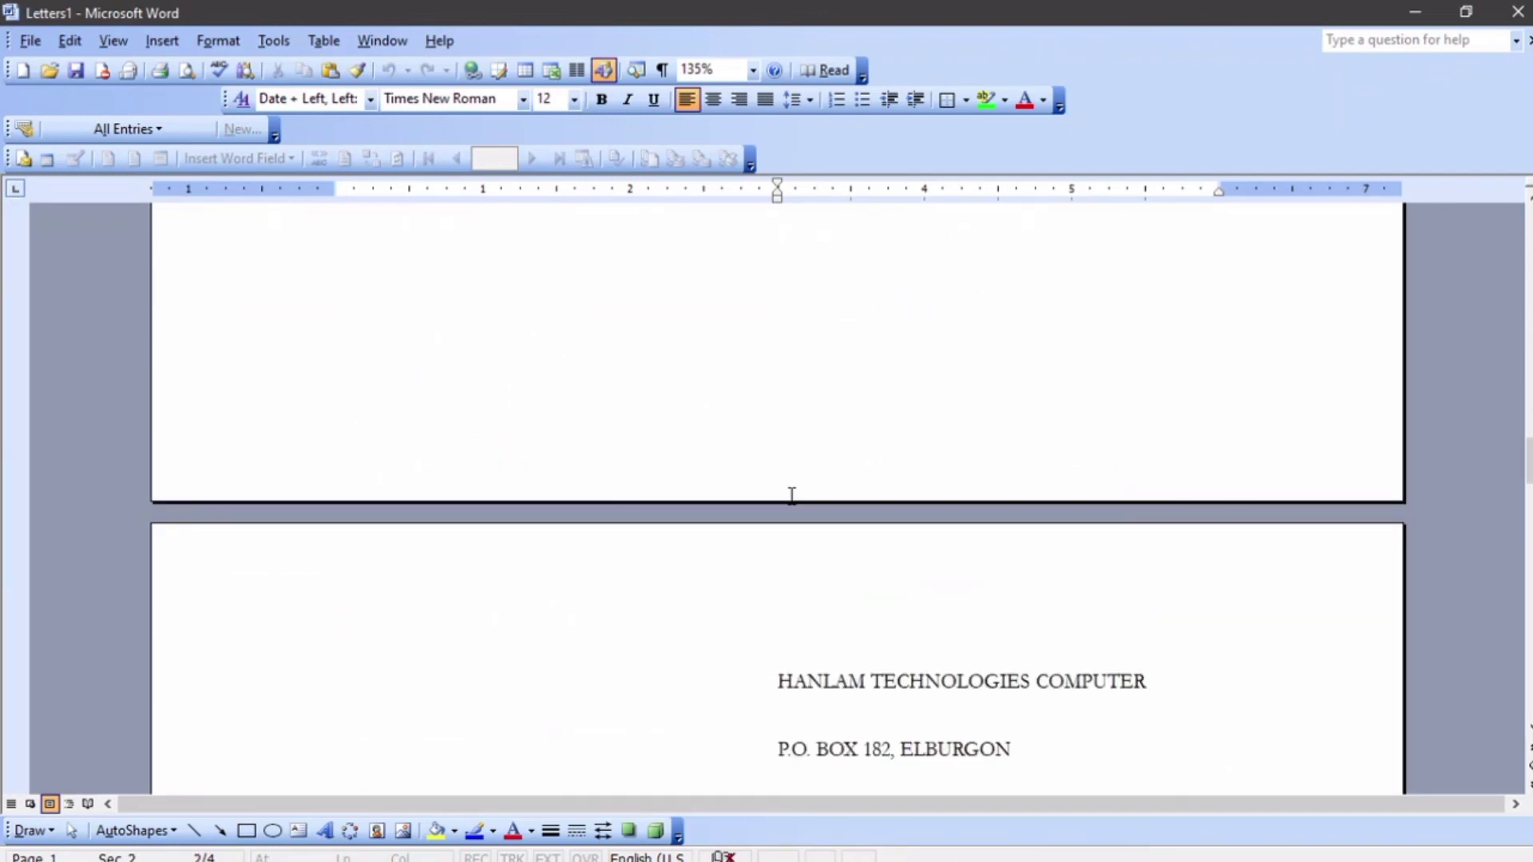
{"action": "scroll", "coordinate": [791, 496], "scroll_direction": "down", "scroll_amount": 15}
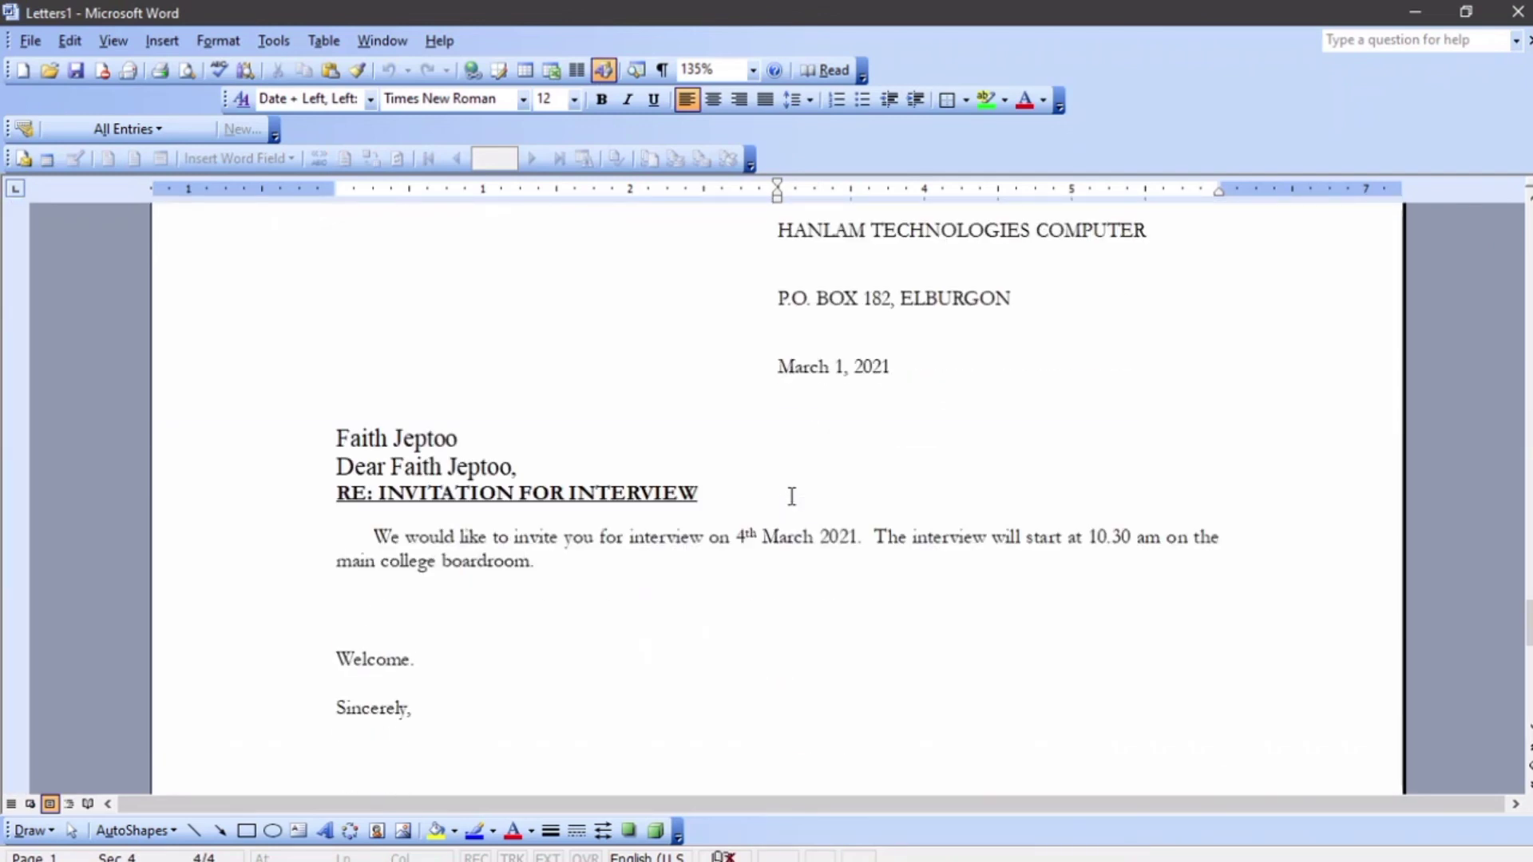
{"action": "scroll", "coordinate": [792, 496], "scroll_direction": "up", "scroll_amount": 12}
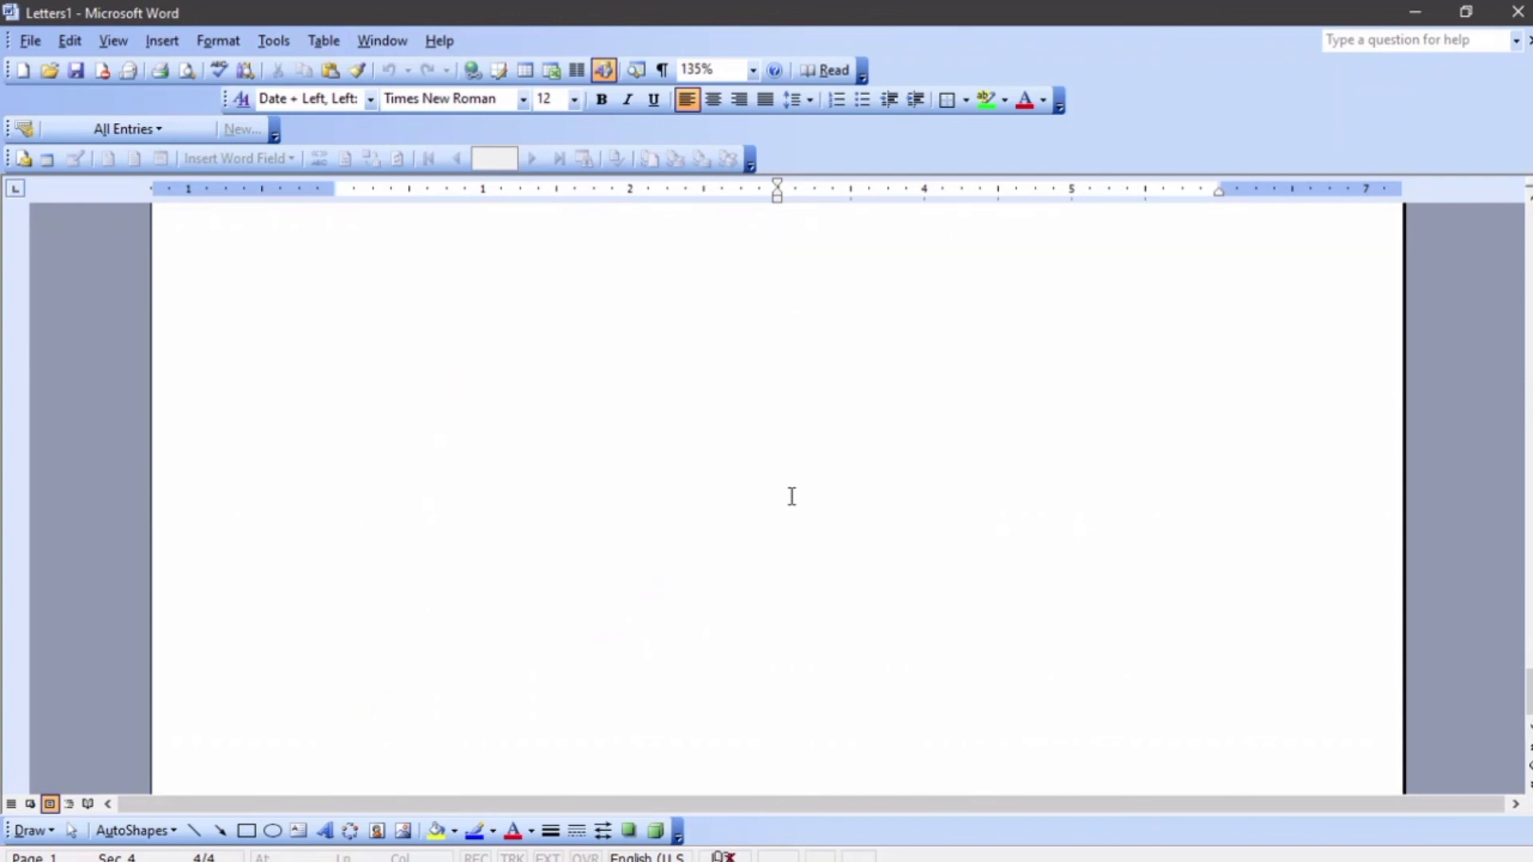
{"action": "scroll", "coordinate": [792, 496], "scroll_direction": "down", "scroll_amount": 7}
{"action": "scroll", "coordinate": [791, 496], "scroll_direction": "up", "scroll_amount": 15}
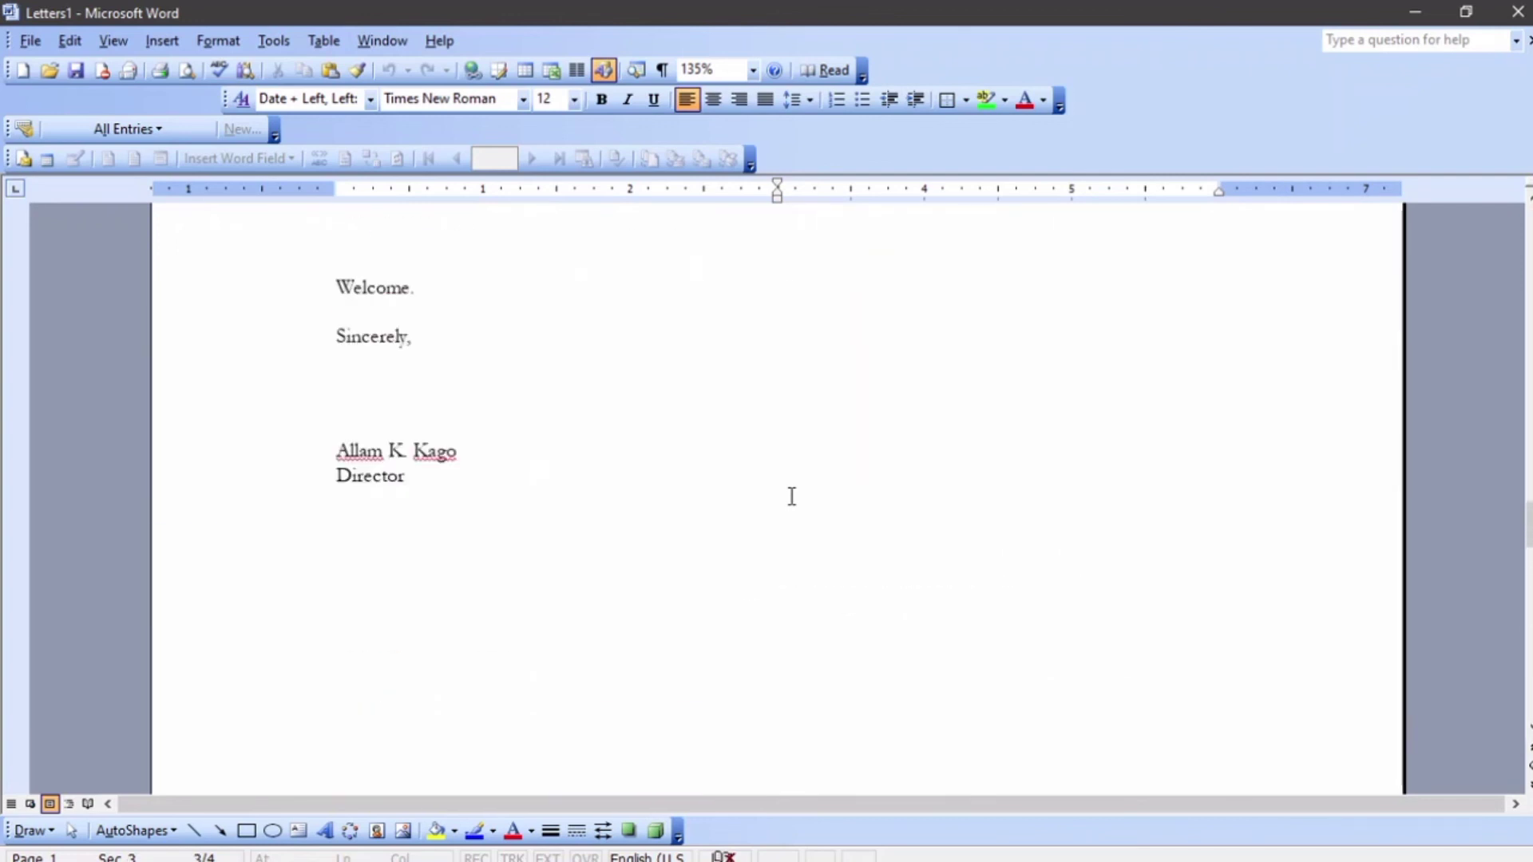
{"action": "scroll", "coordinate": [792, 496], "scroll_direction": "up", "scroll_amount": 15}
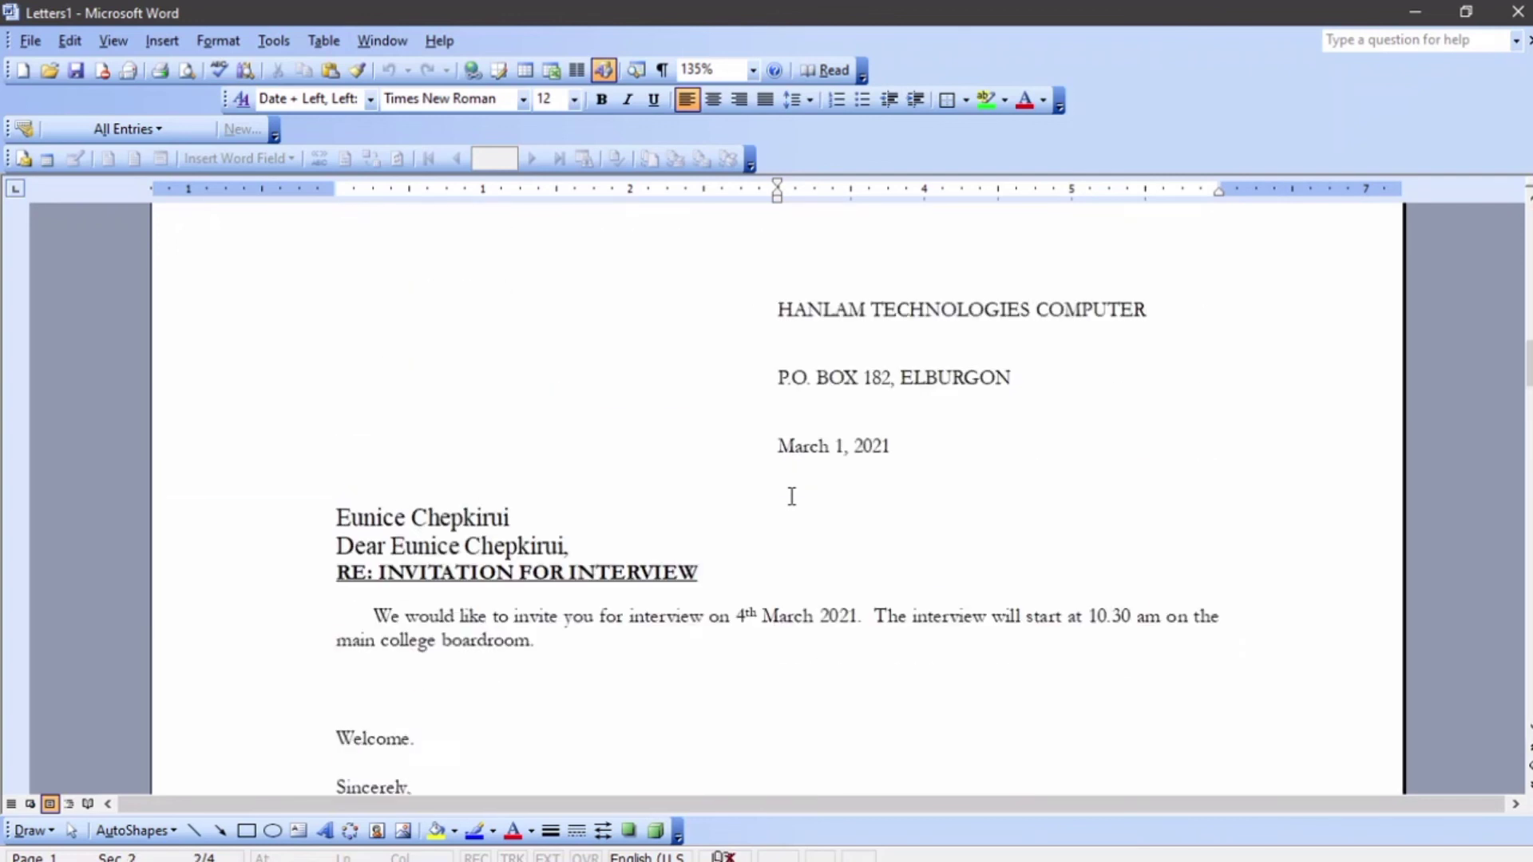
{"action": "scroll", "coordinate": [791, 496], "scroll_direction": "up", "scroll_amount": 10}
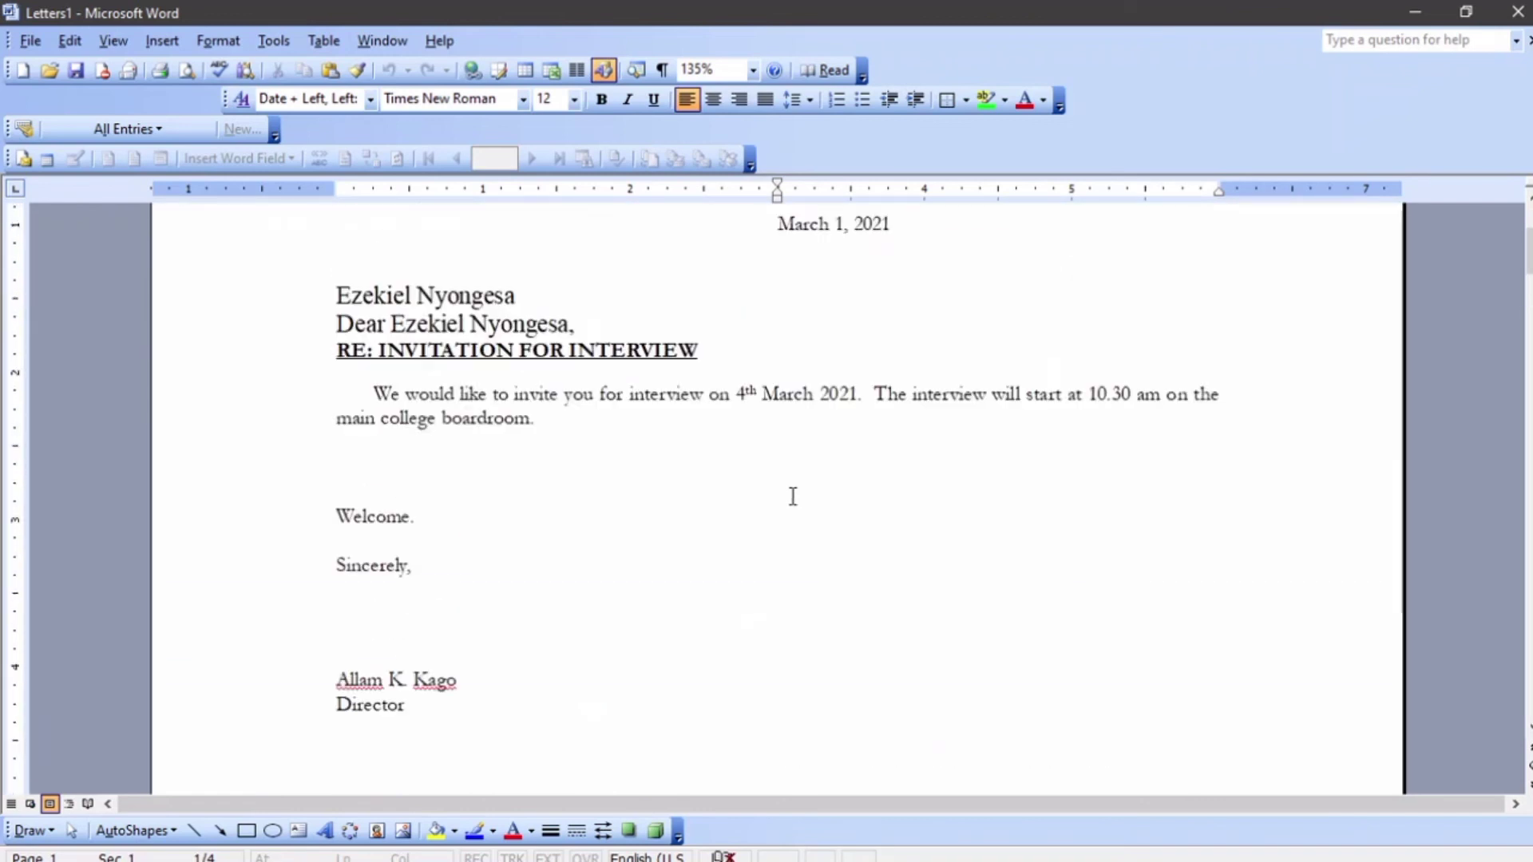
{"action": "scroll", "coordinate": [793, 496], "scroll_direction": "down", "scroll_amount": 10}
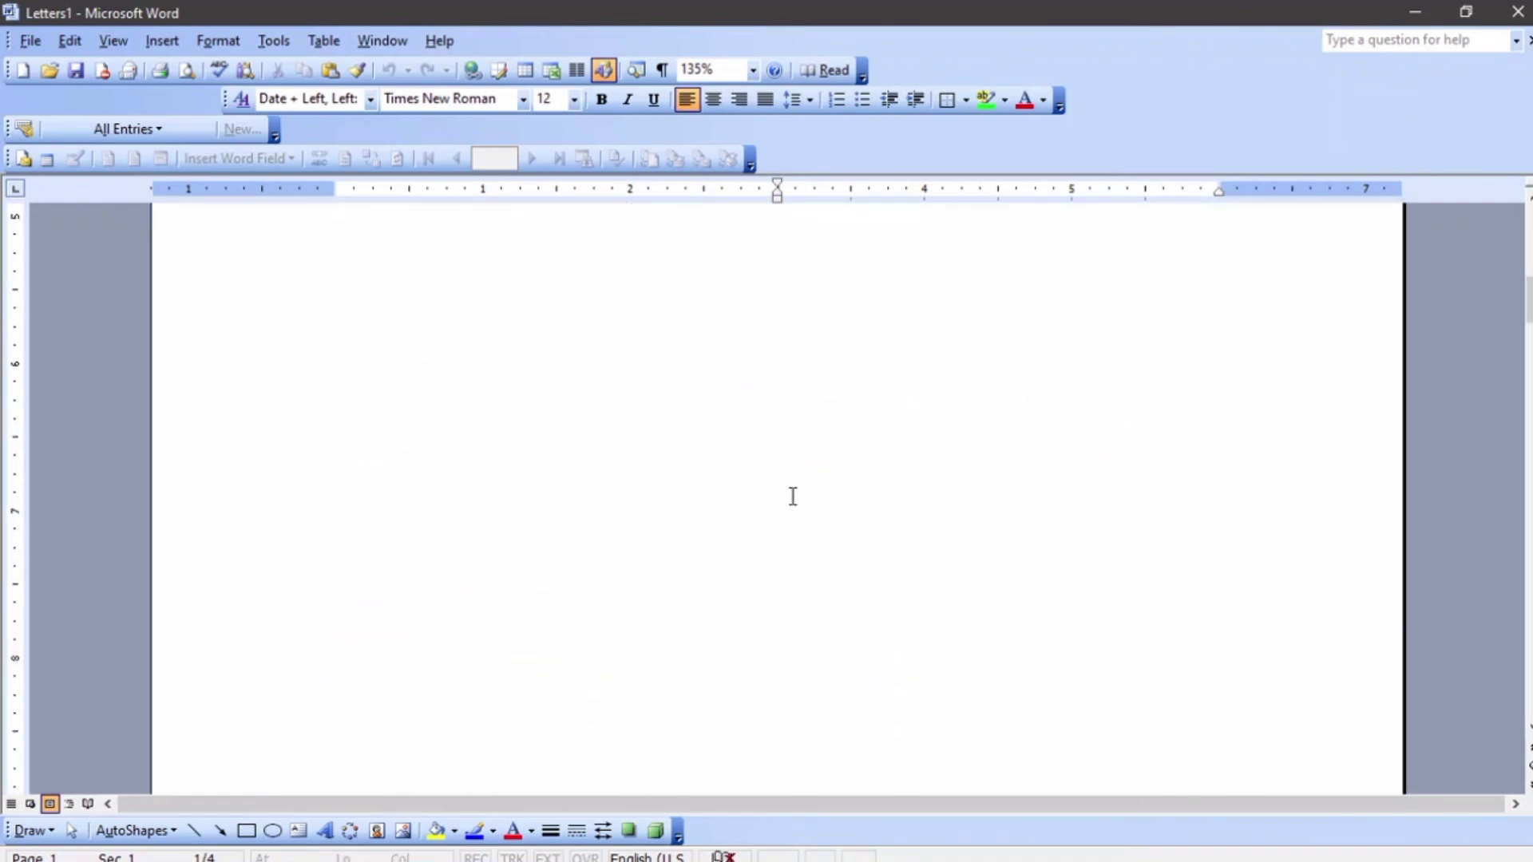